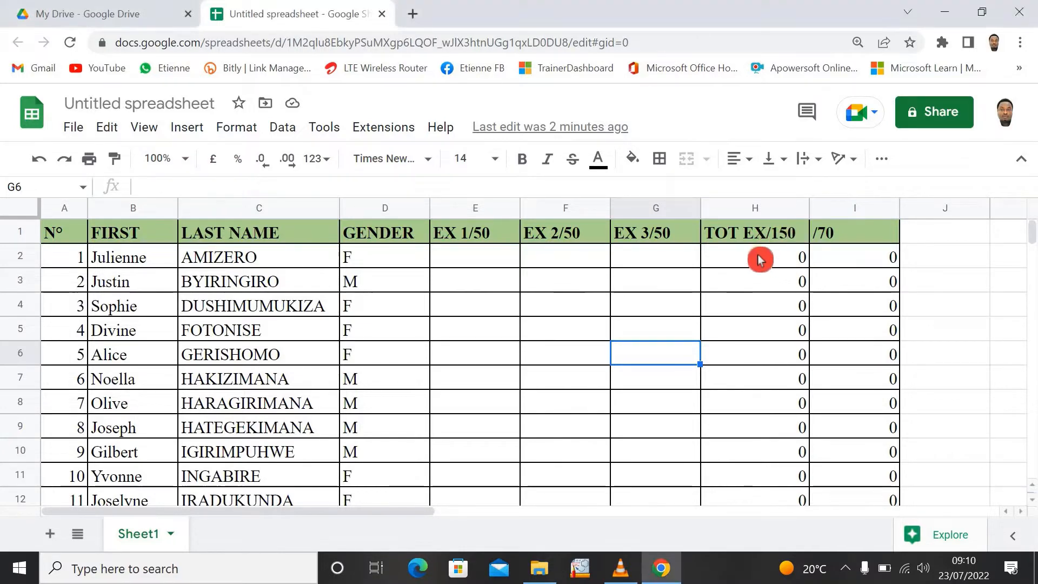
- Inspect the row 2 formulas behind the TOT EX/150 total and the converted /70 mark
double_click(761, 259)
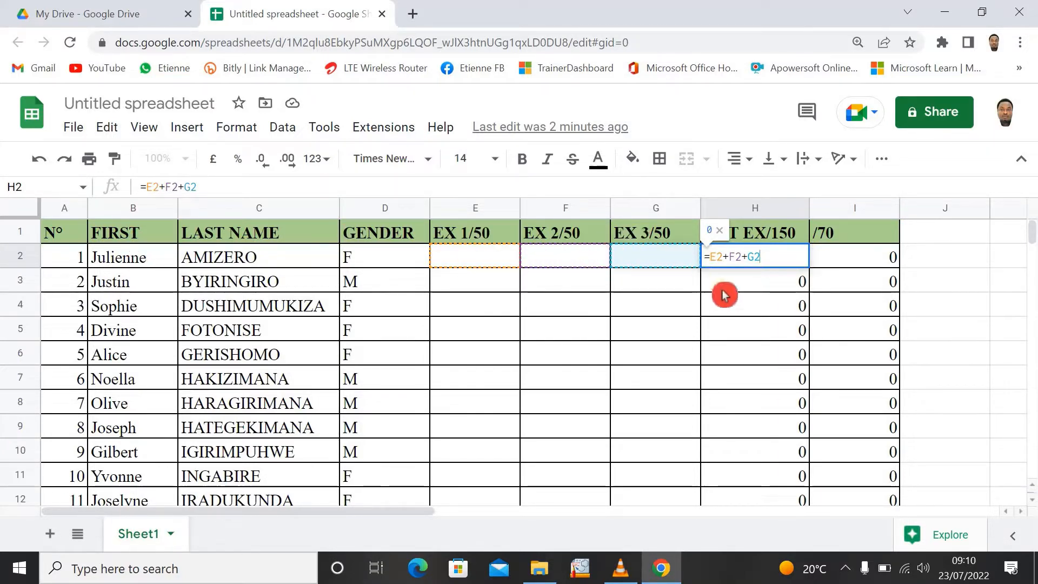
key("Return")
left_click(840, 261)
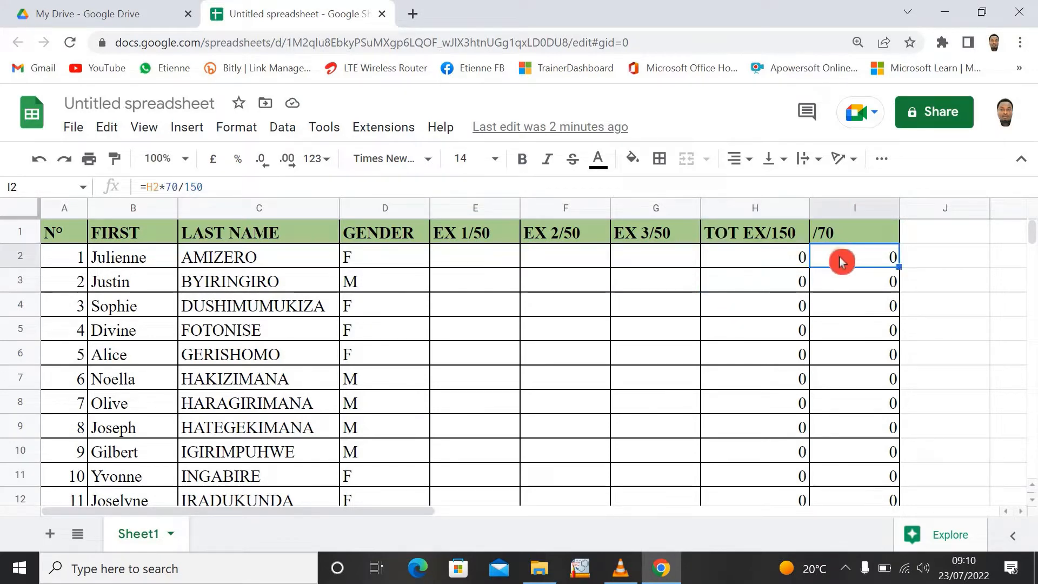
double_click(841, 260)
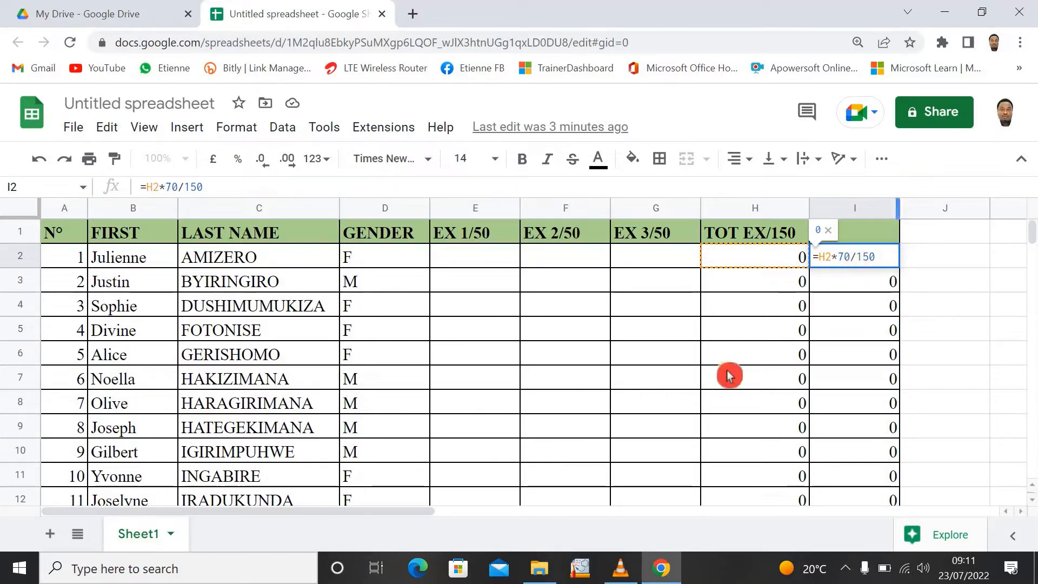
left_click(722, 306)
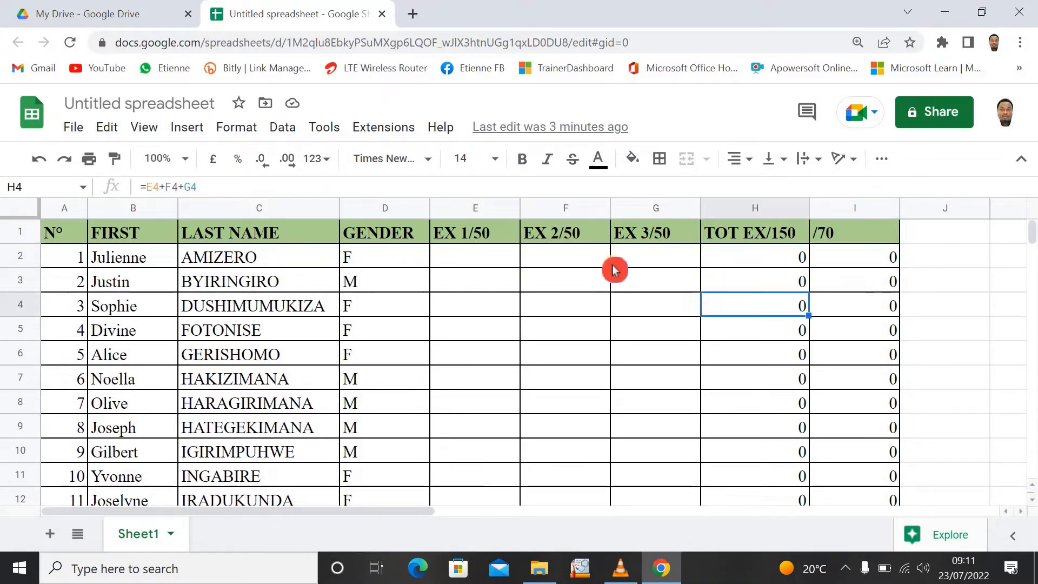
left_click(727, 258)
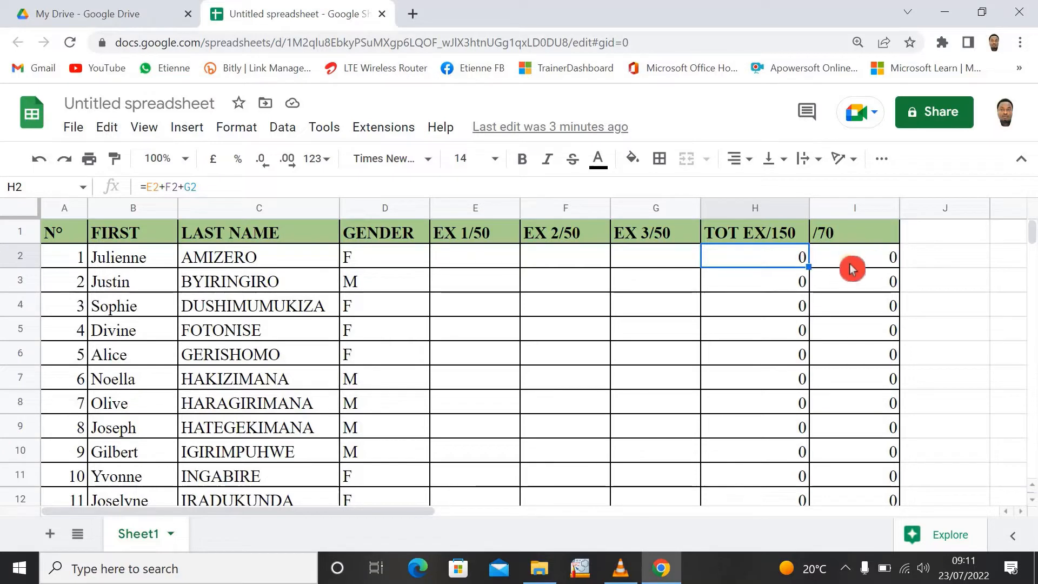
- Enter the first student's marks in row 2: 40 for EX 1, 43 for EX 2 and 12 for EX 3
left_click(480, 256)
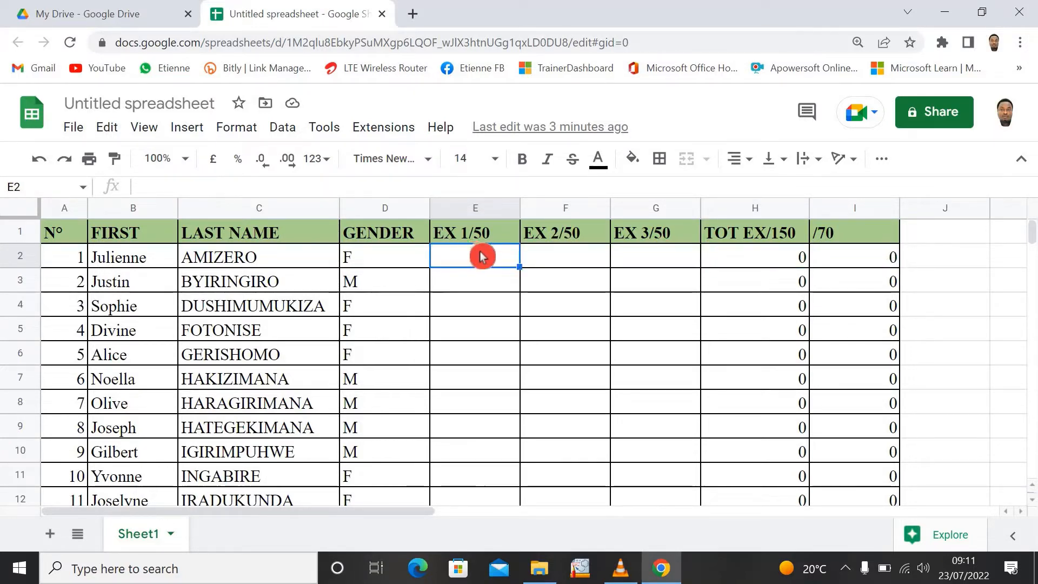
type("40")
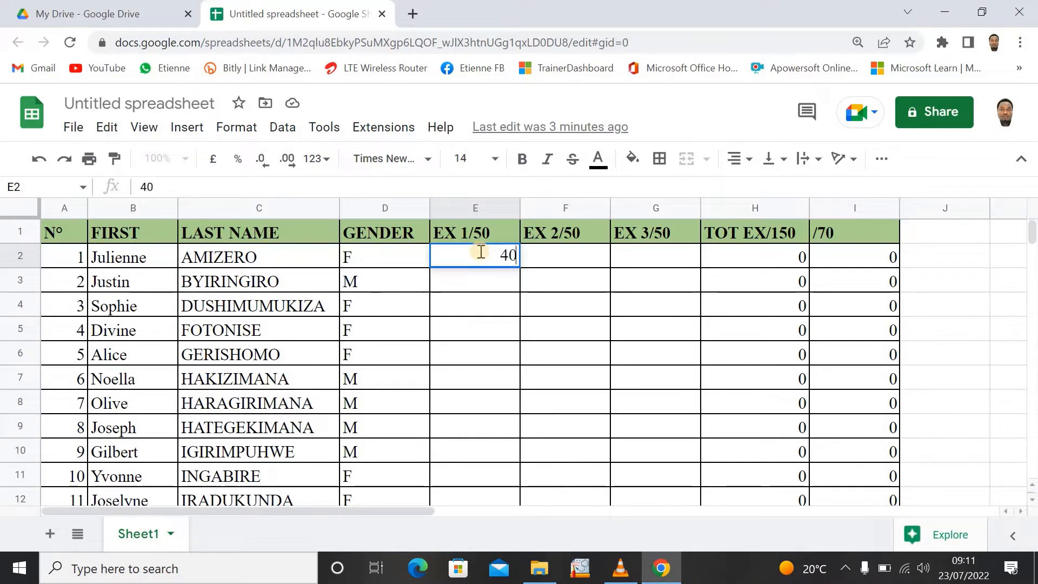
key("Tab")
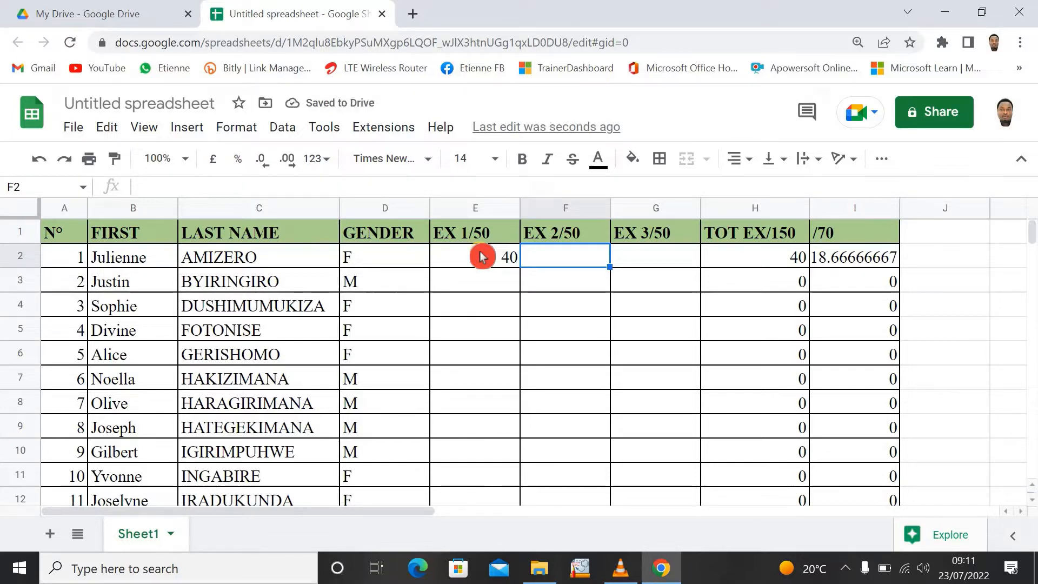
type("4")
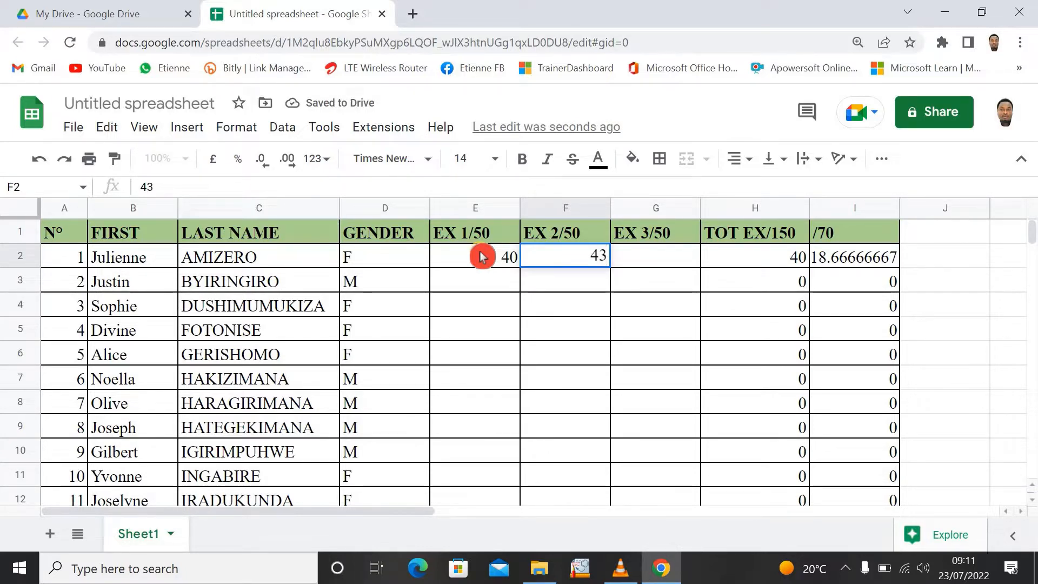
type("3")
key("Tab")
type("1")
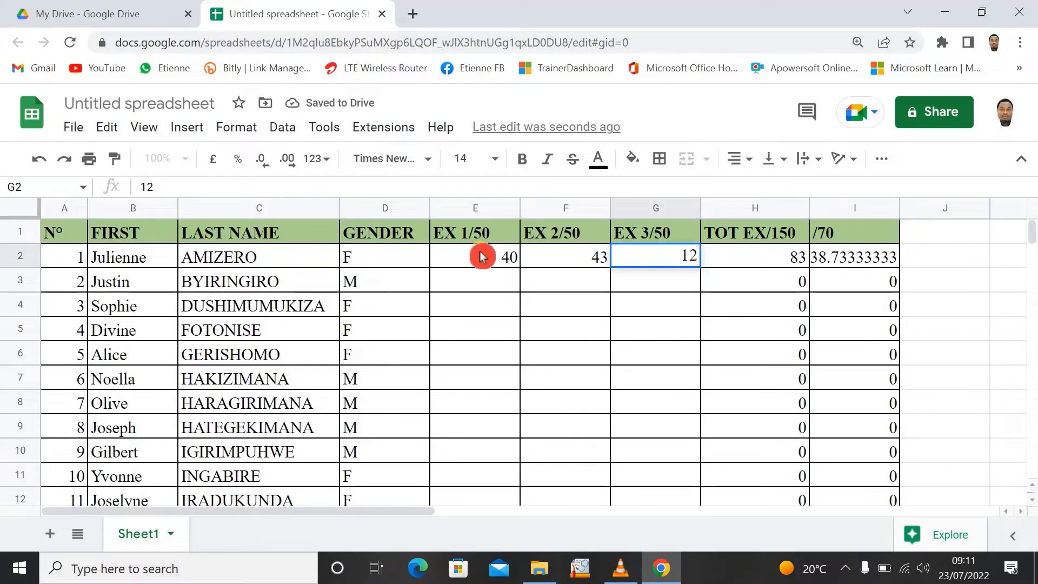
key("Tab")
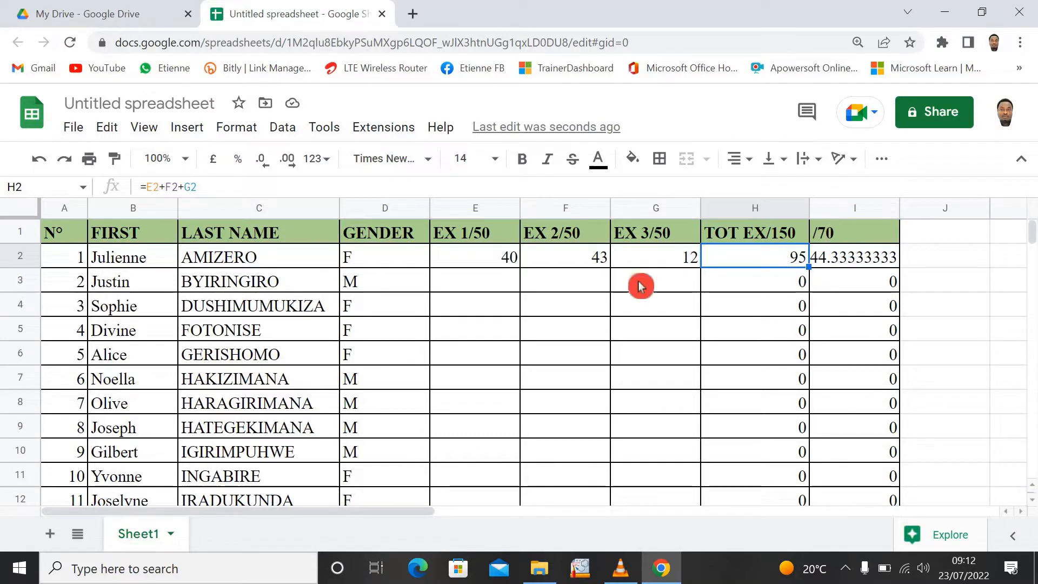
- Enter the second student's marks in row 3: 34 for EX 1, 24 for EX 2 and 25 for EX 3
left_click(490, 281)
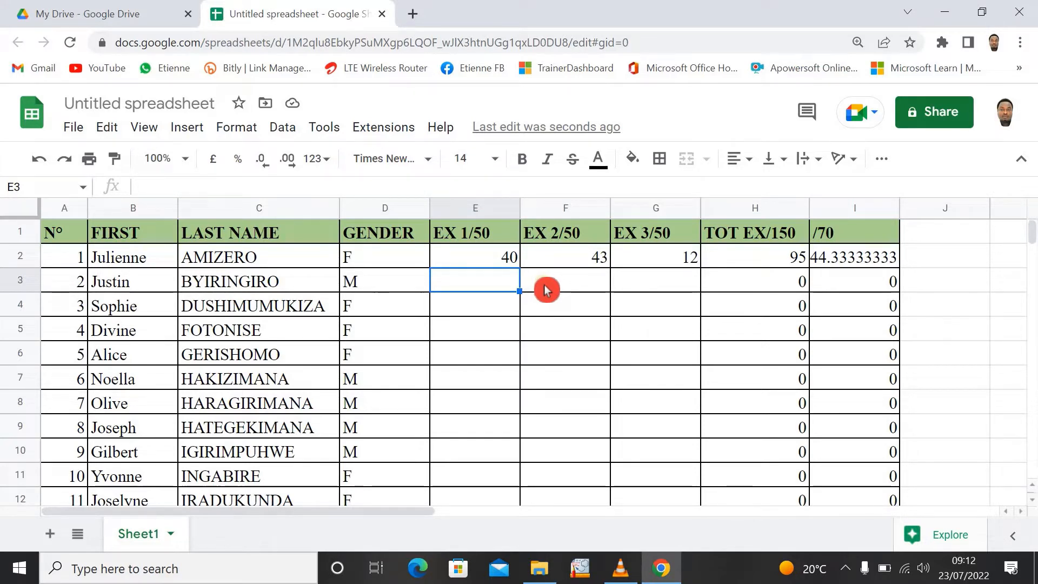
type("34")
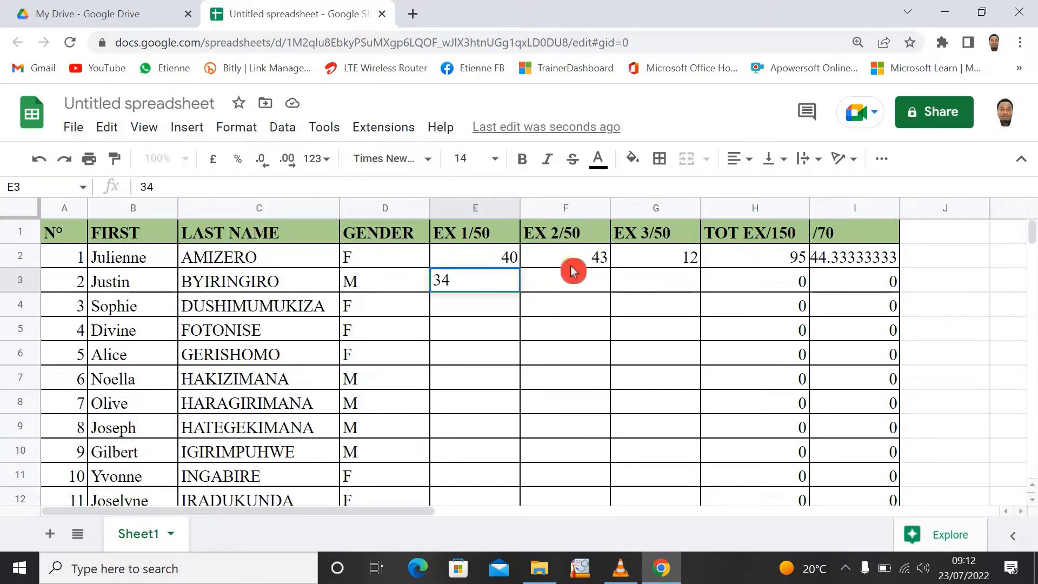
left_click(579, 287)
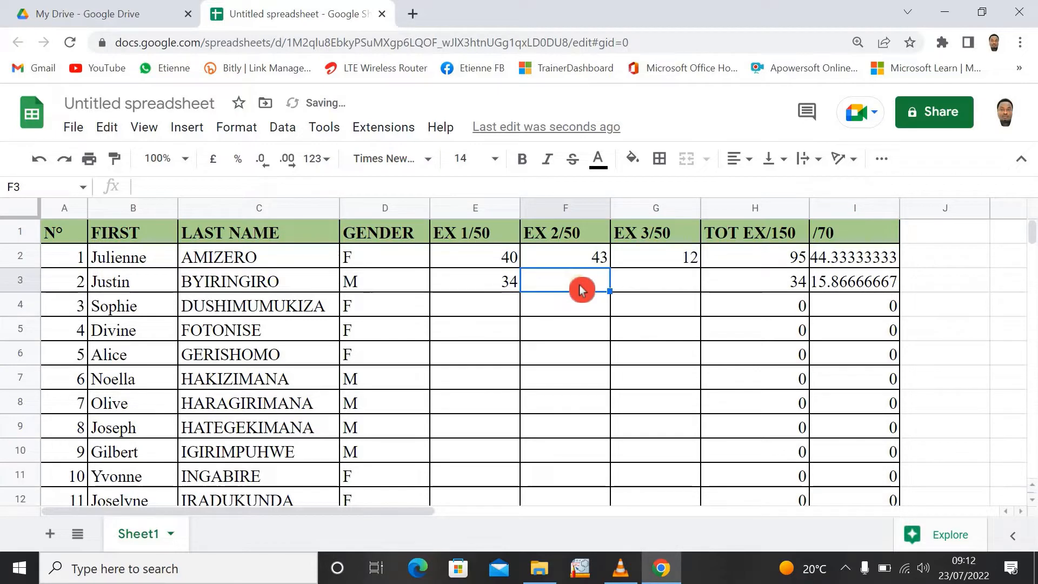
type("24")
left_click(580, 288)
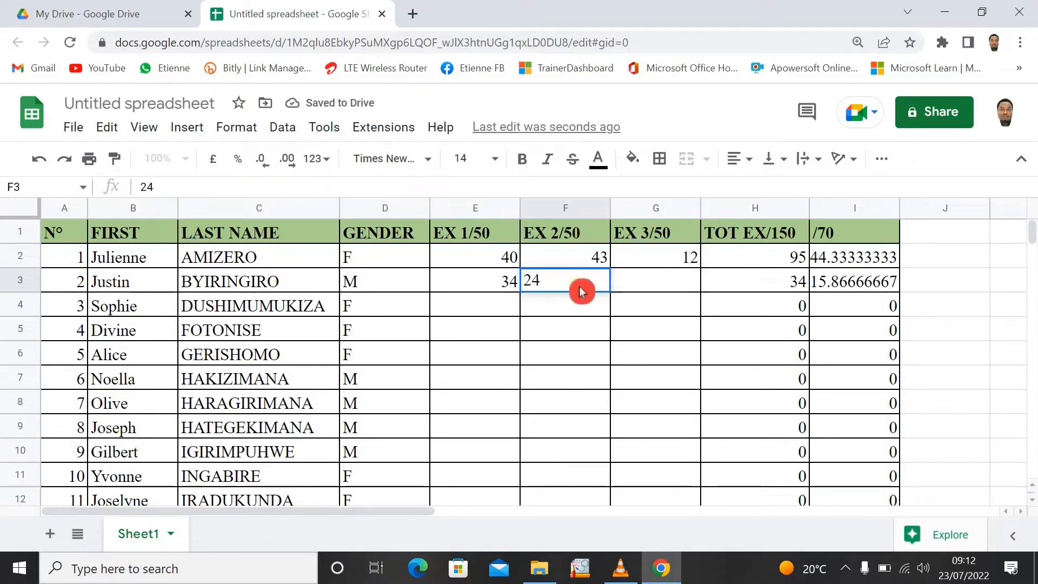
key("Tab")
type("3")
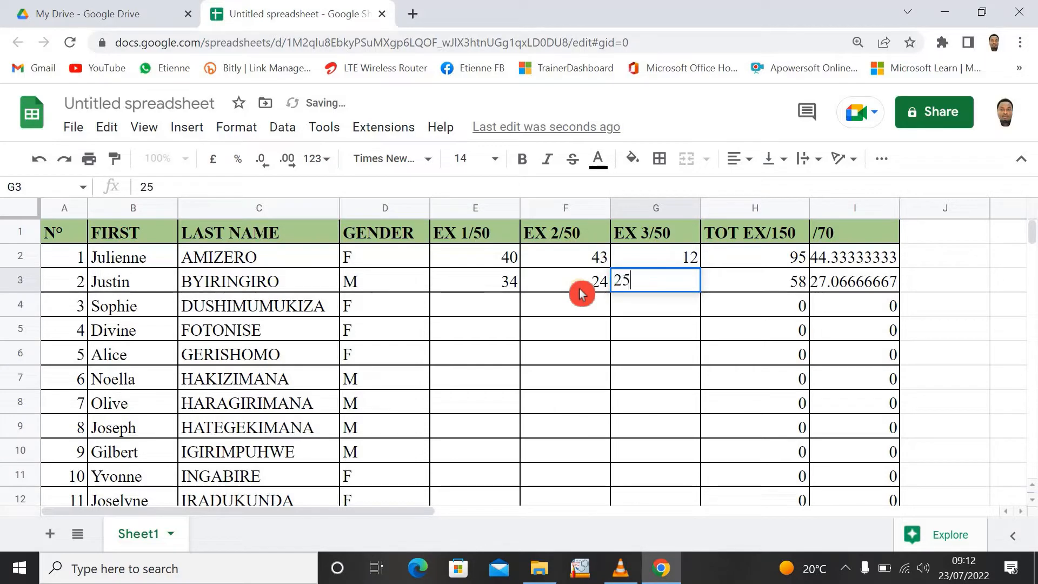
type("5")
key("Tab")
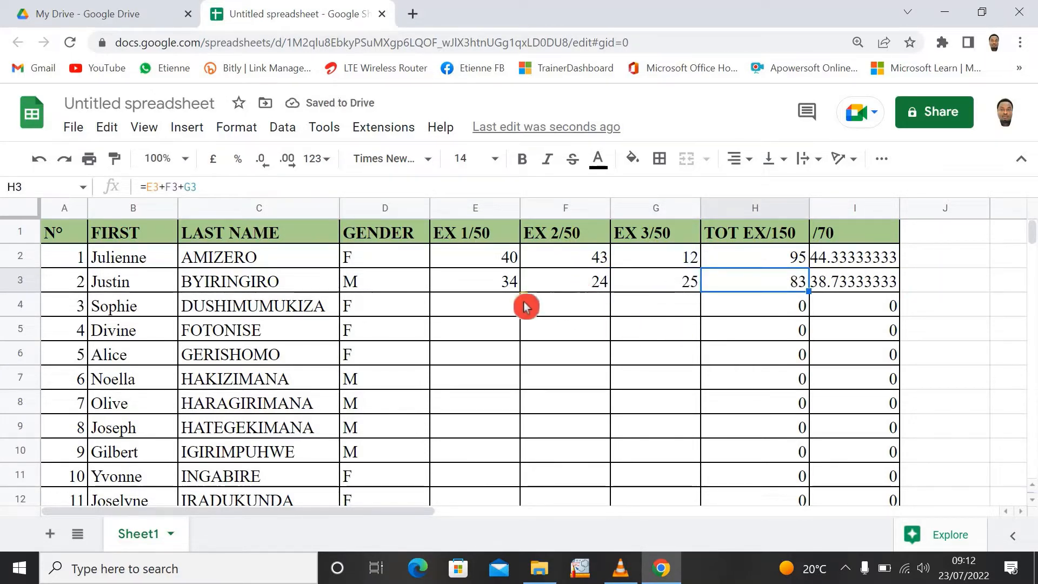
left_click(500, 303)
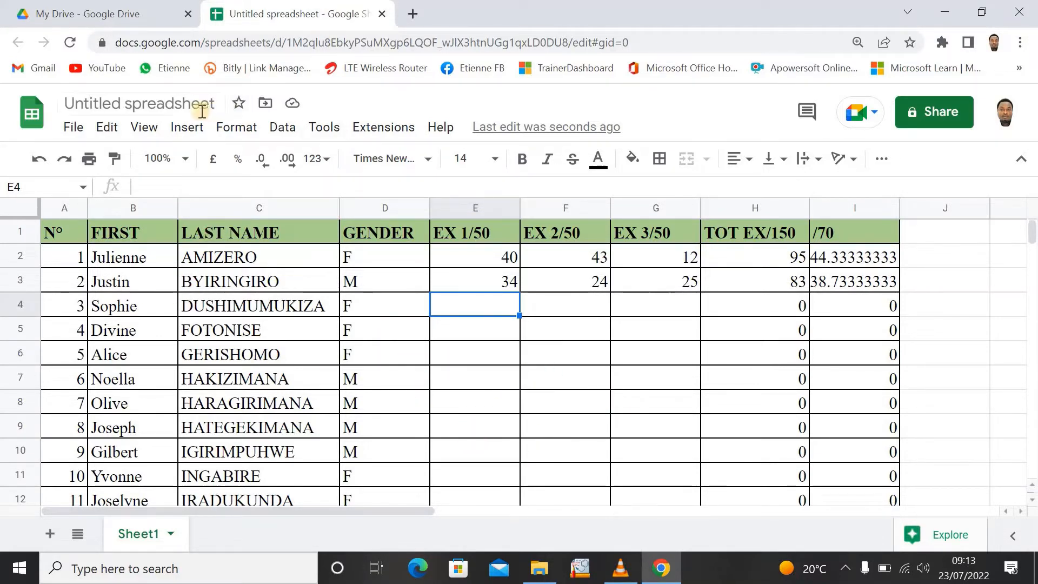
- Rename the untitled spreadsheet as SCORE 2
left_click(200, 106)
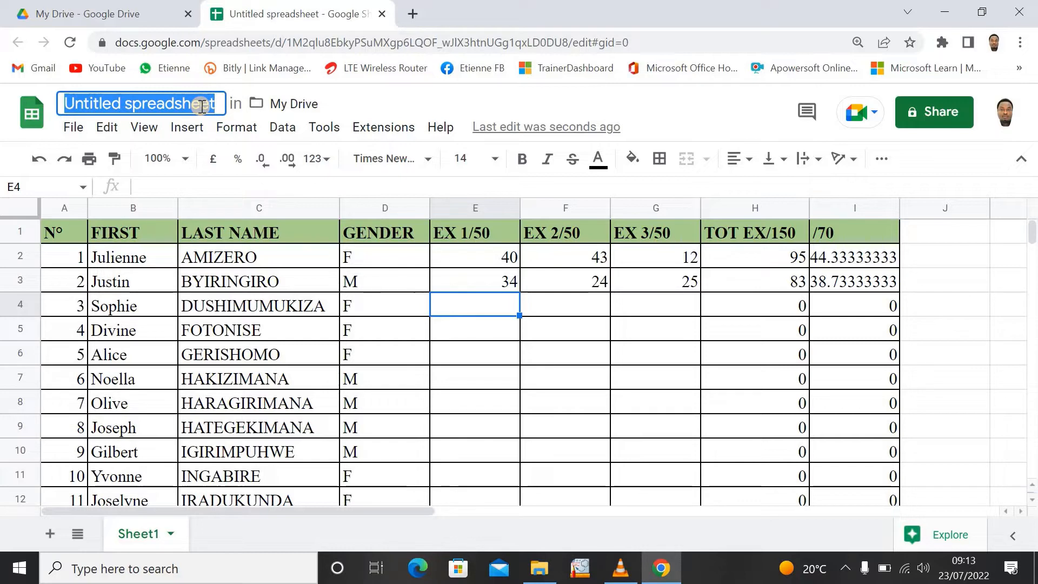
type("S")
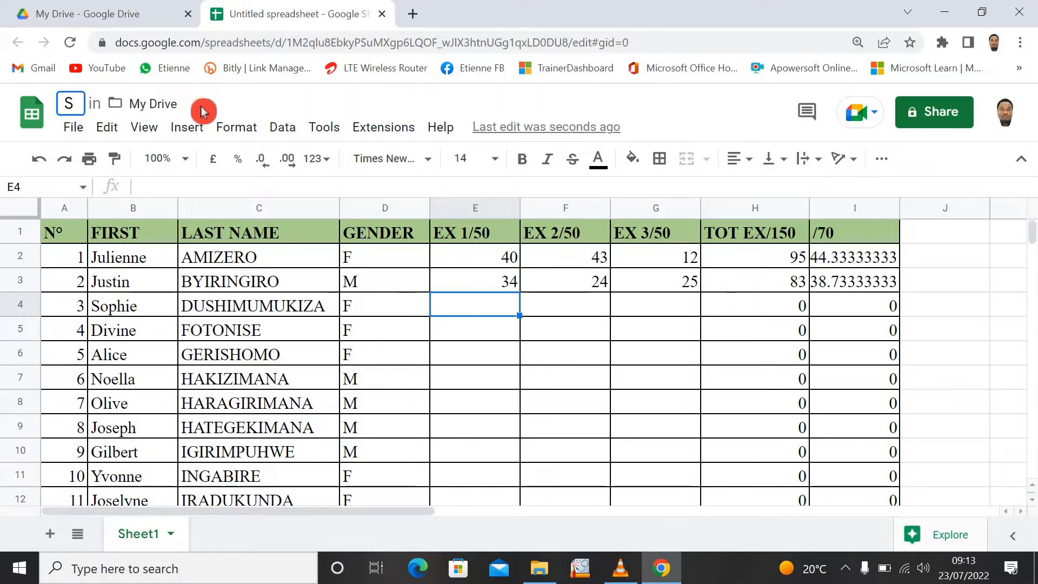
type("OCORE")
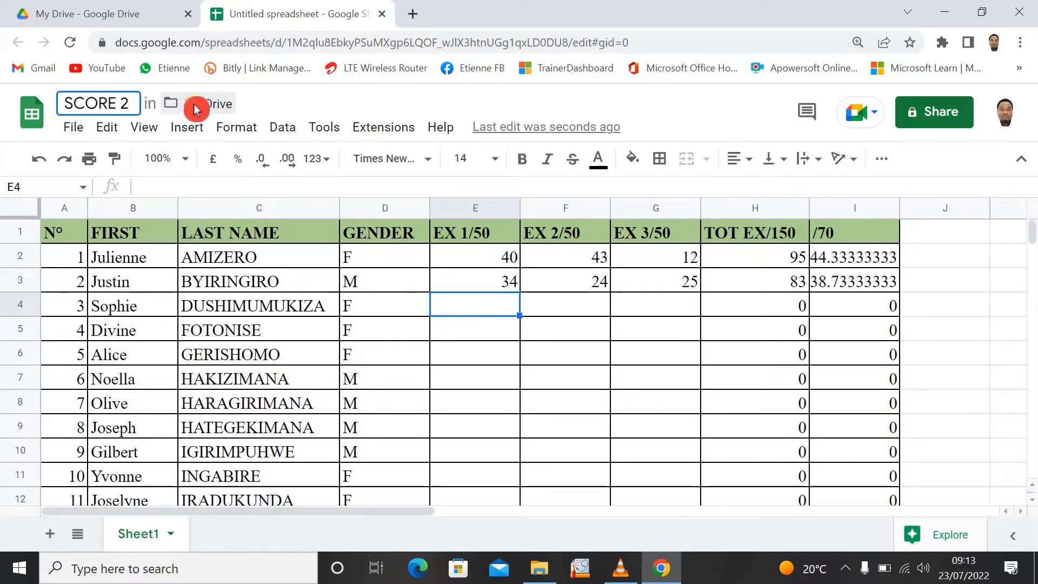
type(" 2")
left_click(194, 110)
left_click(943, 307)
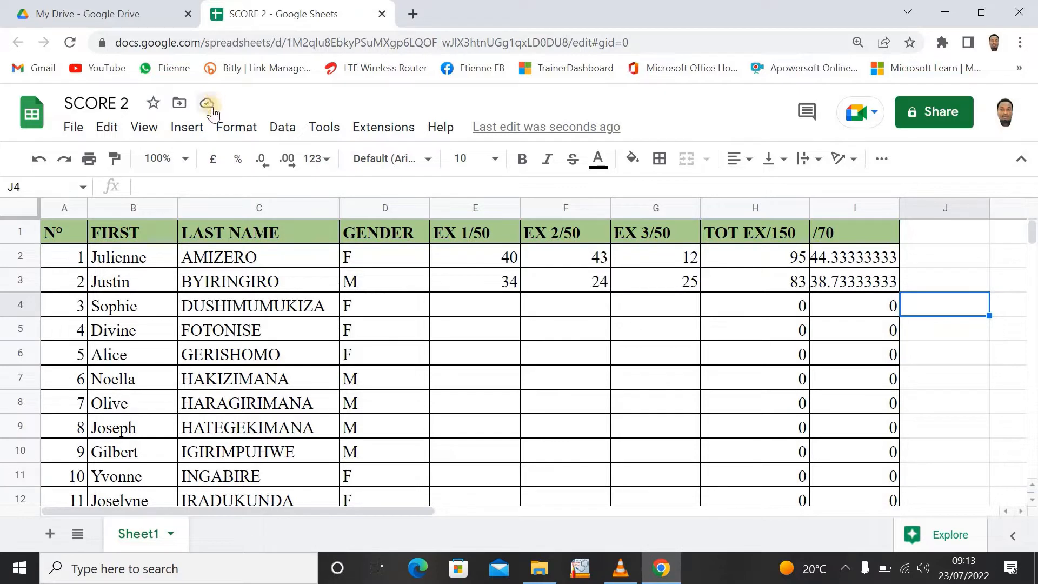
left_click(255, 122)
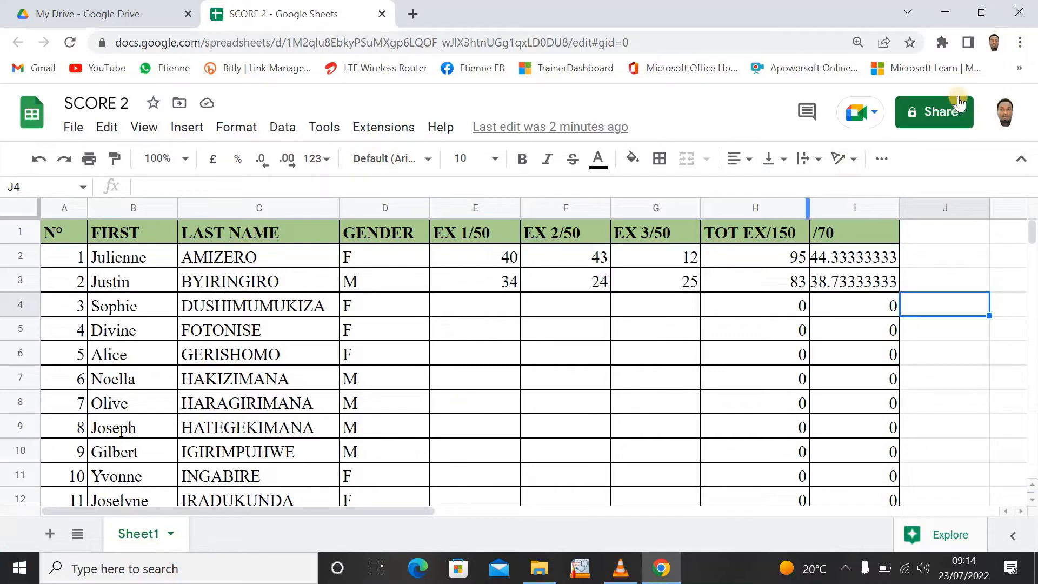
- Share the spreadsheet with anyone with the link, giving them the Editor role
left_click(929, 127)
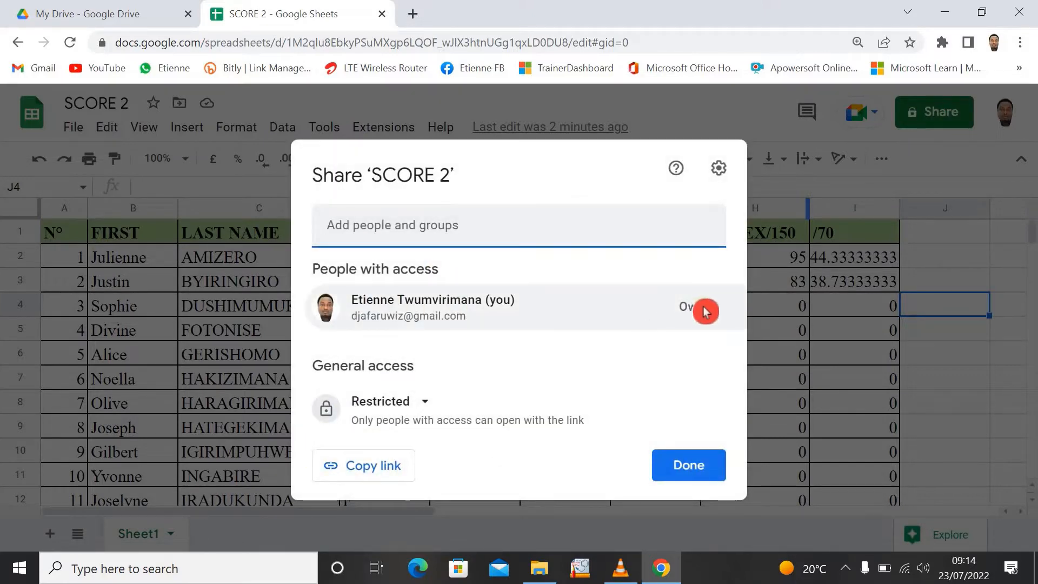
left_click(426, 403)
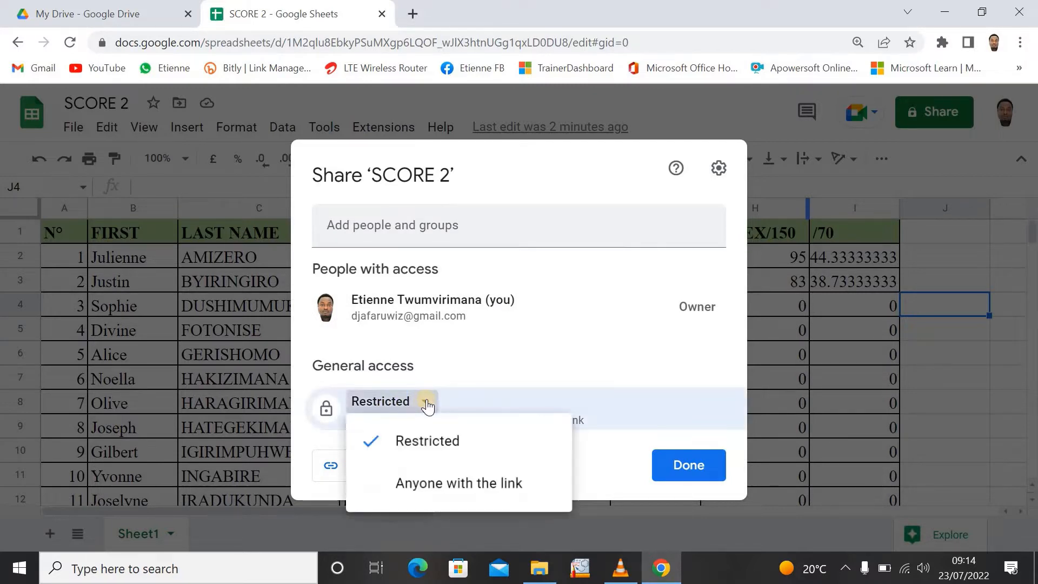
left_click(437, 484)
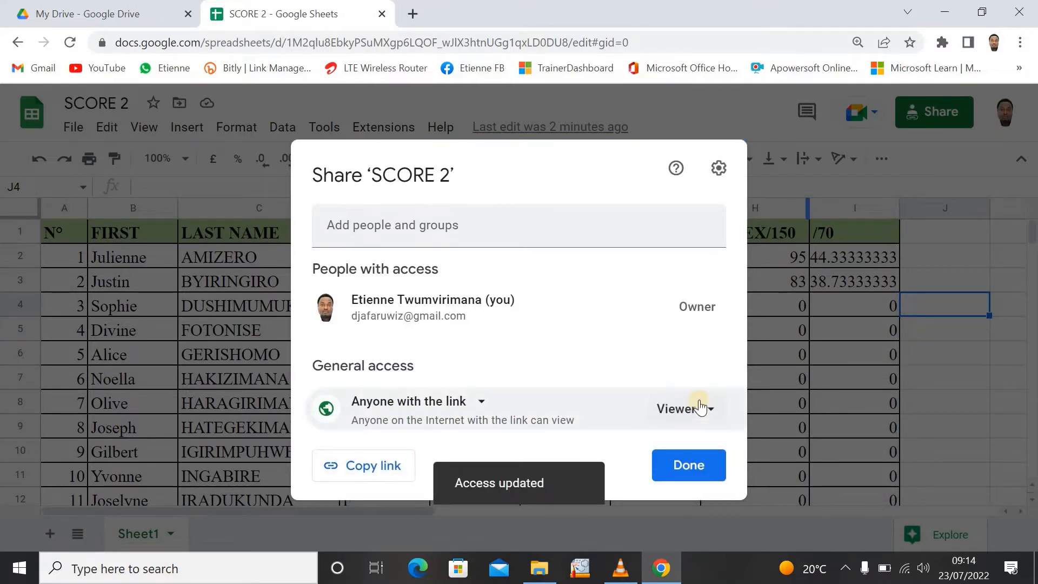
left_click(708, 415)
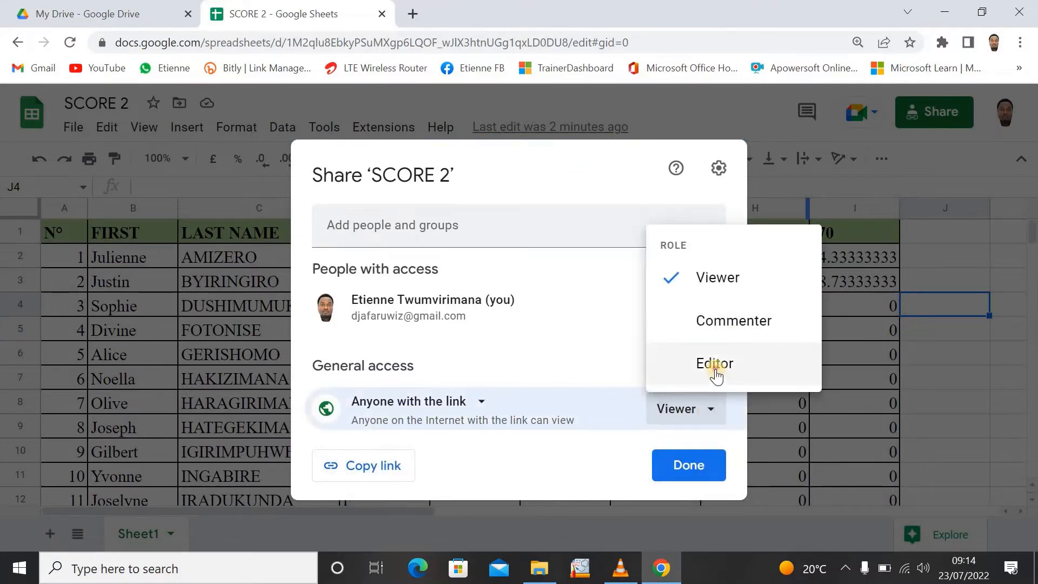
left_click(707, 367)
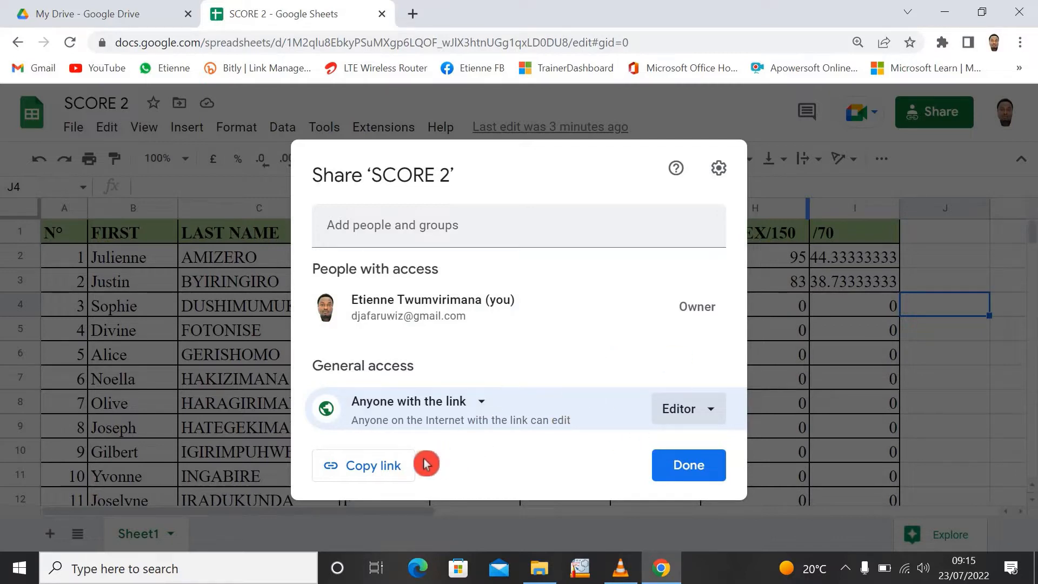
- Copy the spreadsheet's sharing link and close the sharing settings
left_click(383, 467)
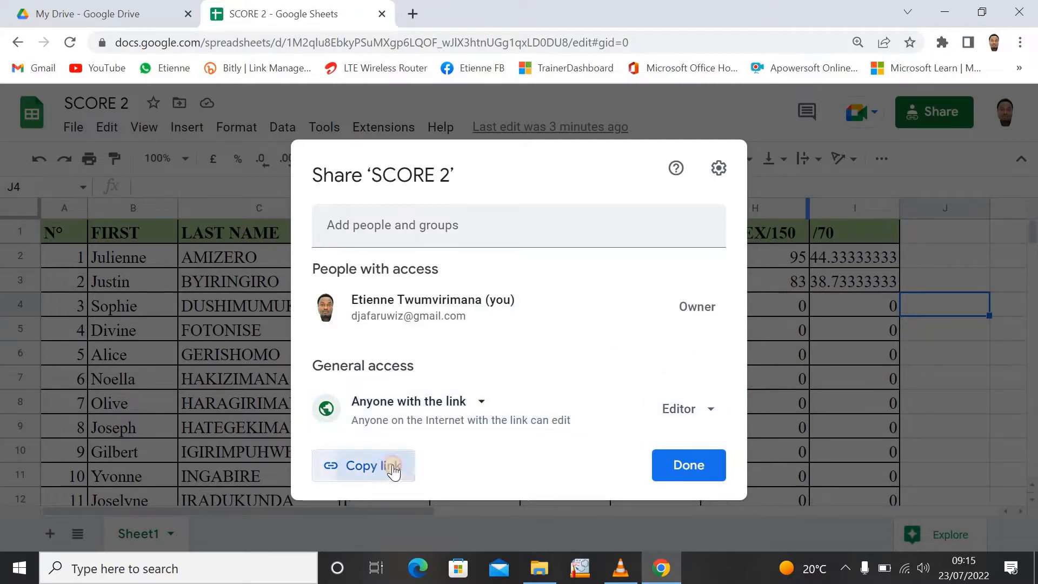
left_click(689, 470)
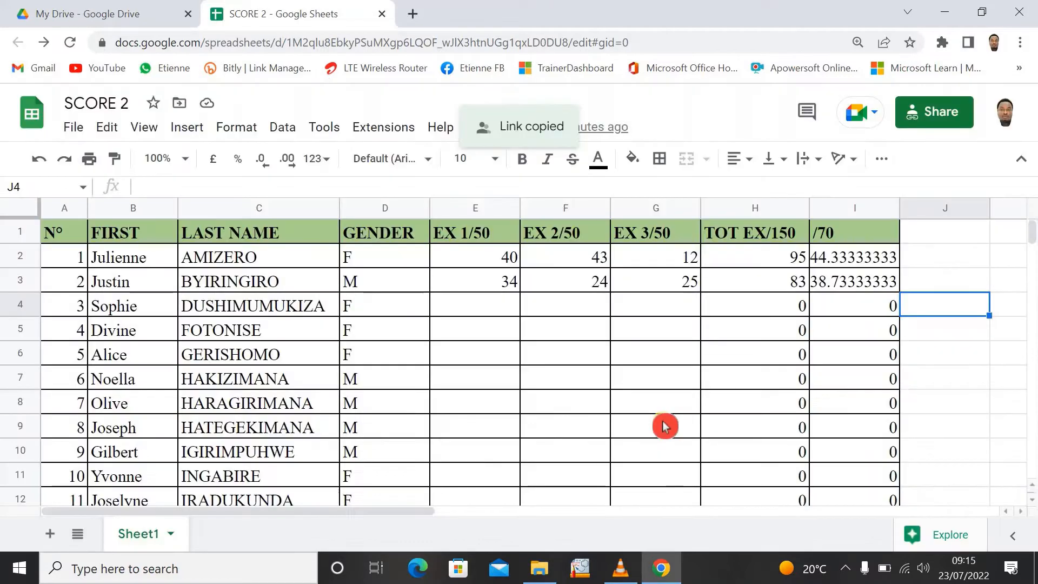
left_click(664, 427)
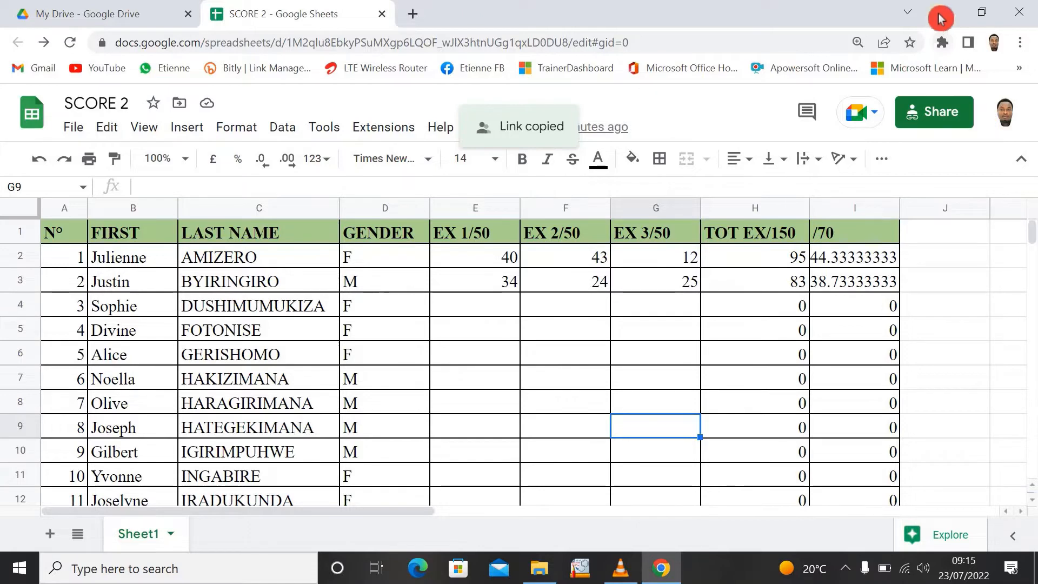
- Minimise the browser and launch ZoomIt from the desktop
left_click(941, 12)
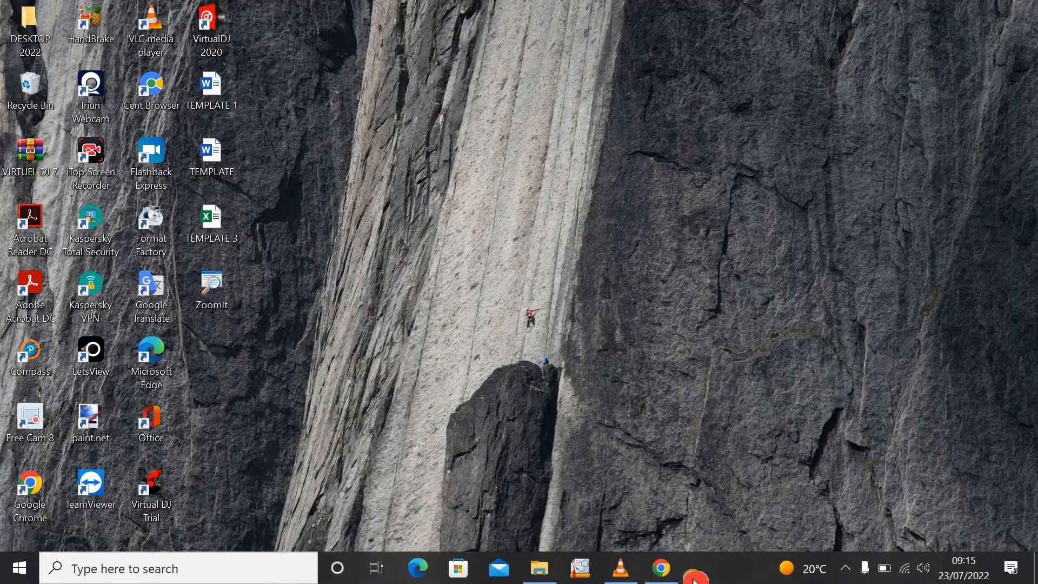
left_click(669, 577)
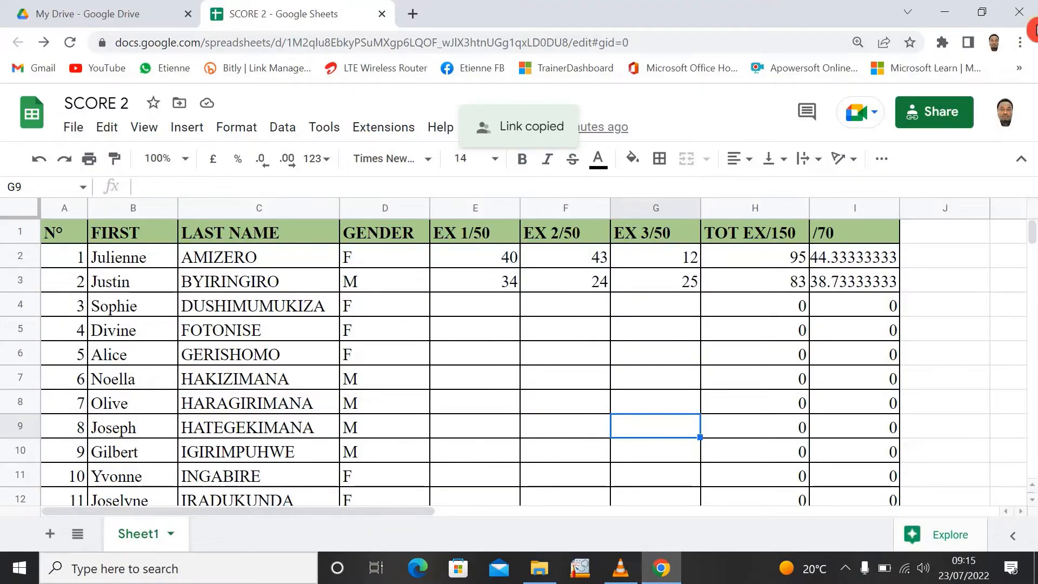
left_click(945, 13)
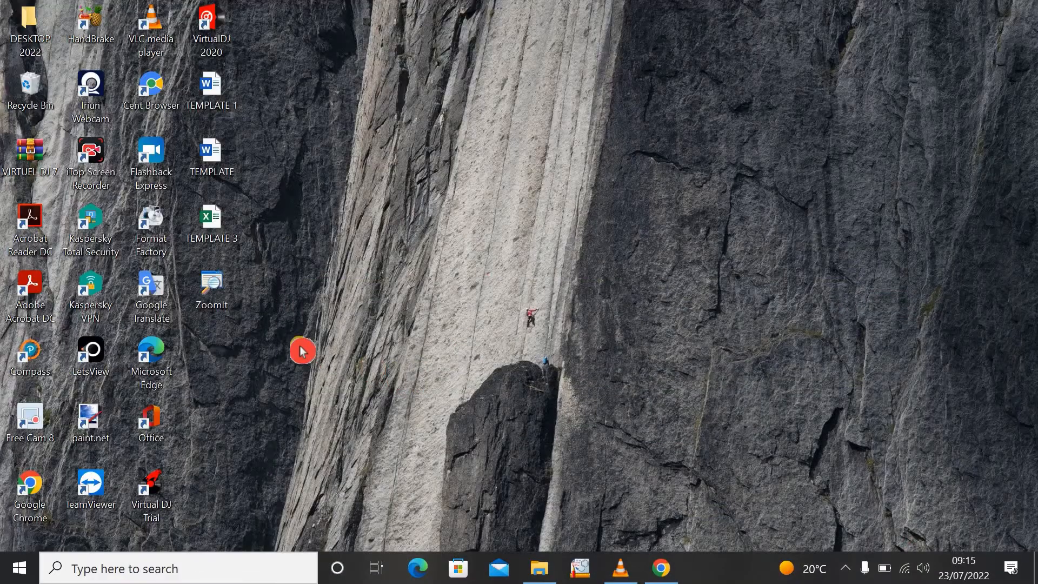
double_click(225, 294)
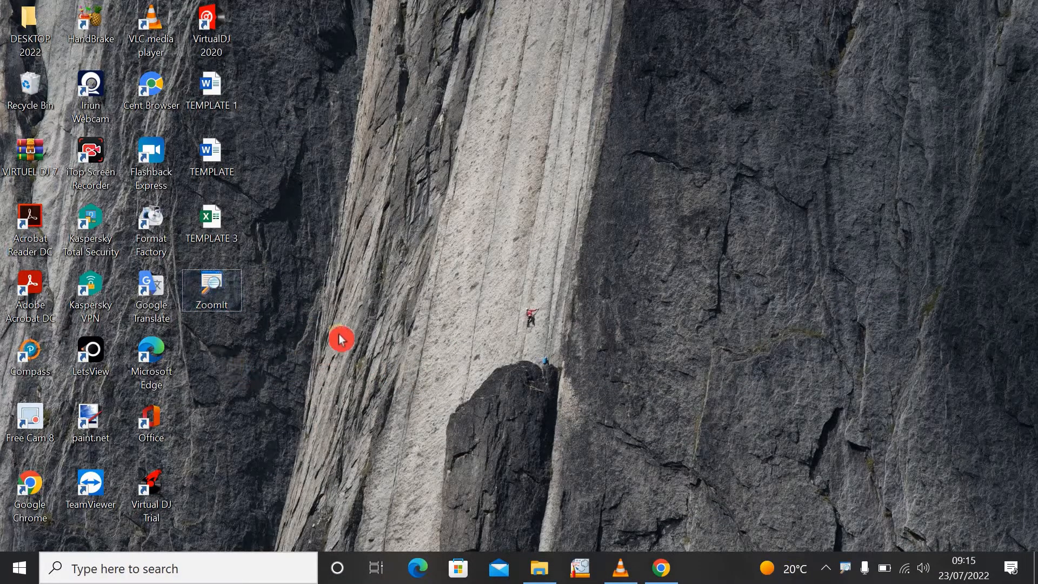
- Create a new Microsoft Excel worksheet on the desktop under its default name and open it maximised
right_click(489, 174)
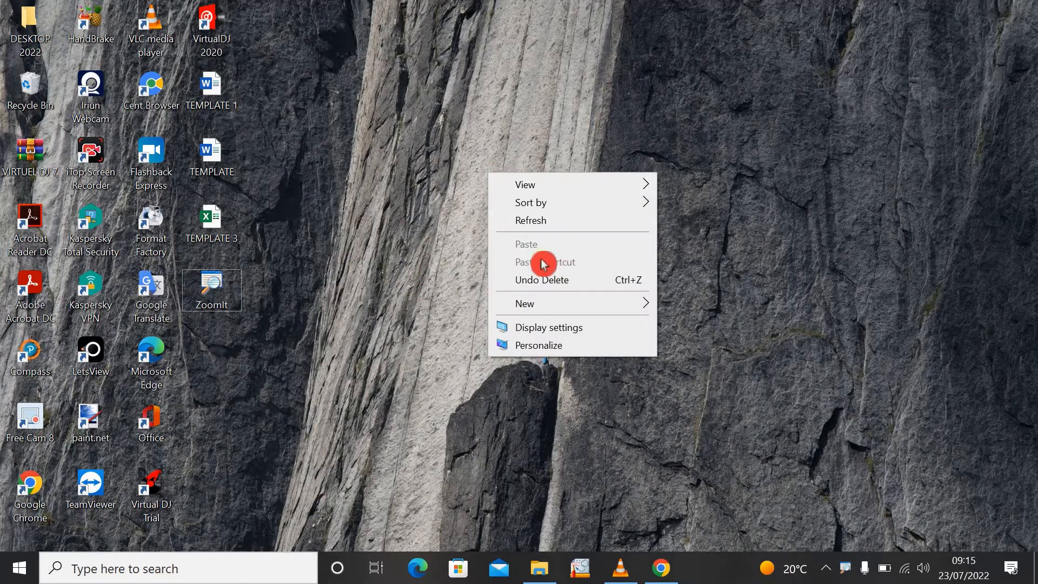
mouse_move(560, 308)
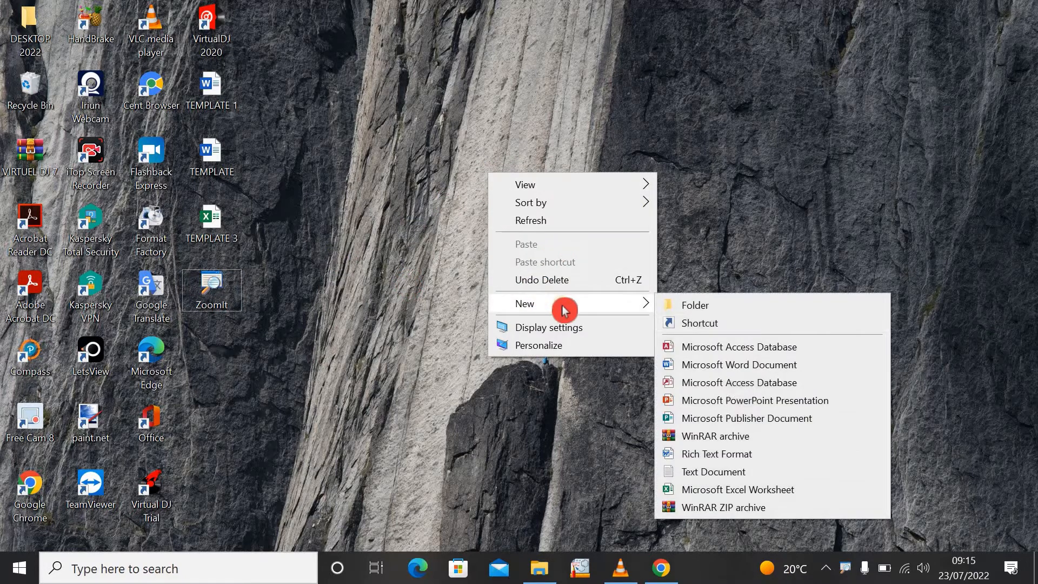
left_click(719, 490)
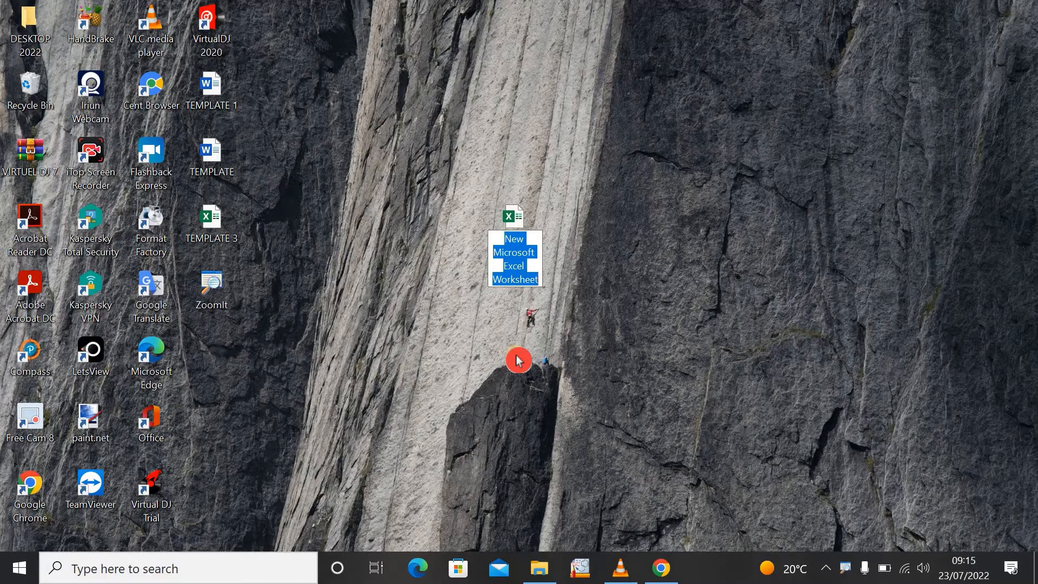
key("Return")
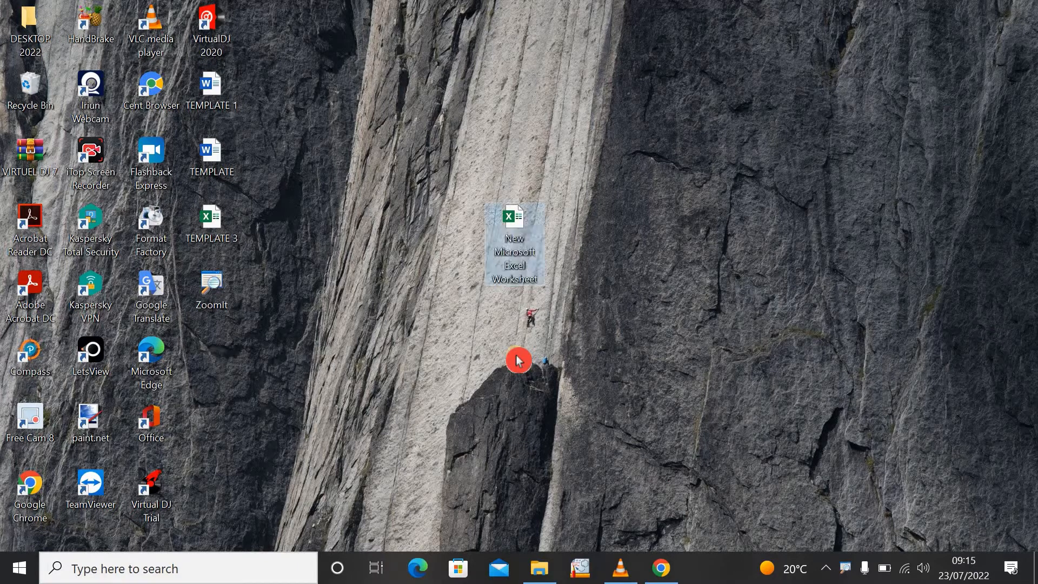
key("Return")
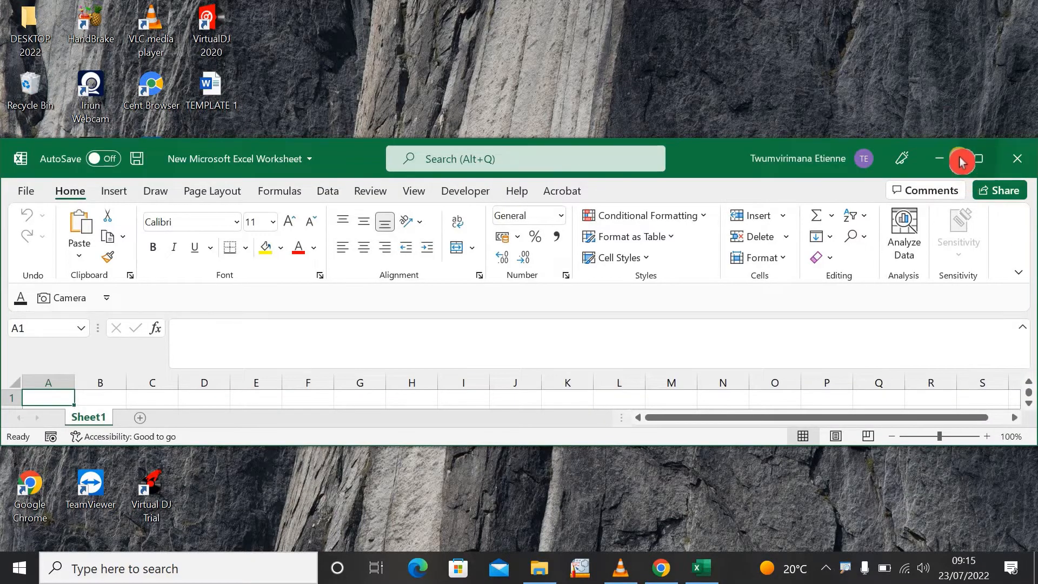
left_click(965, 158)
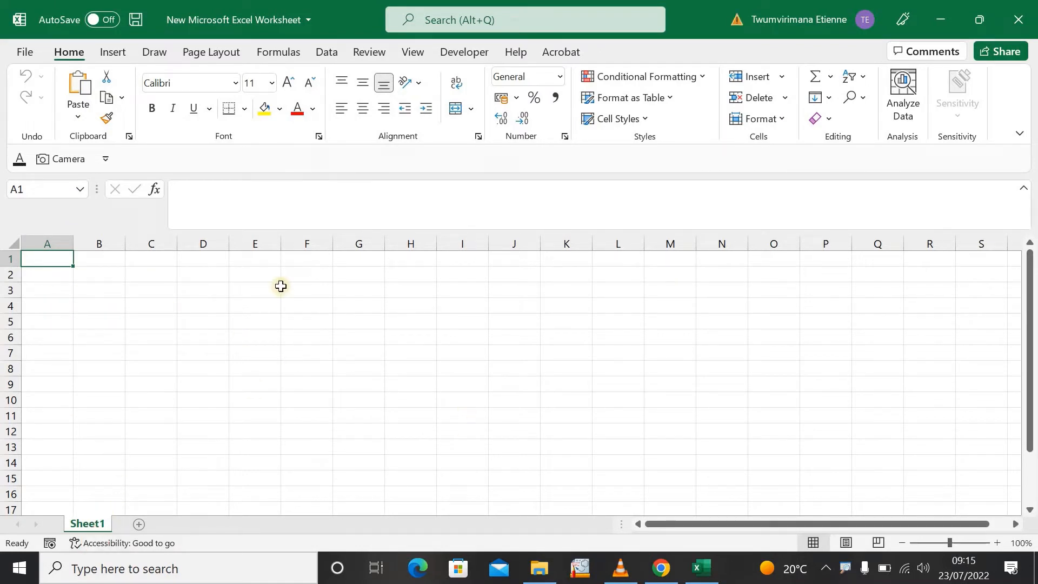
- Start a data import from the web at cell A1, pasting the copied spreadsheet sharing link as the URL
left_click(201, 364)
left_click(54, 265)
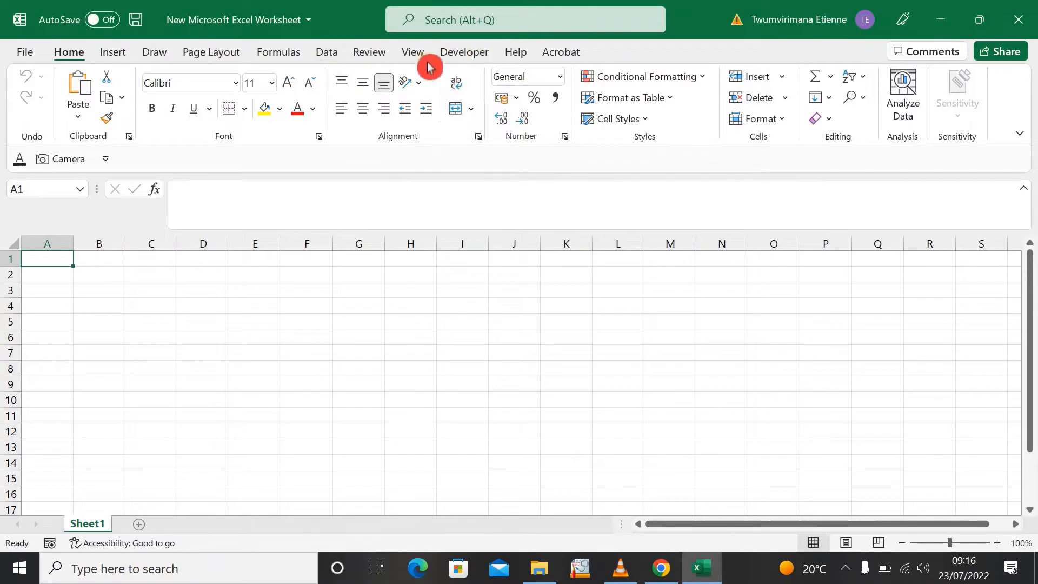
left_click(334, 54)
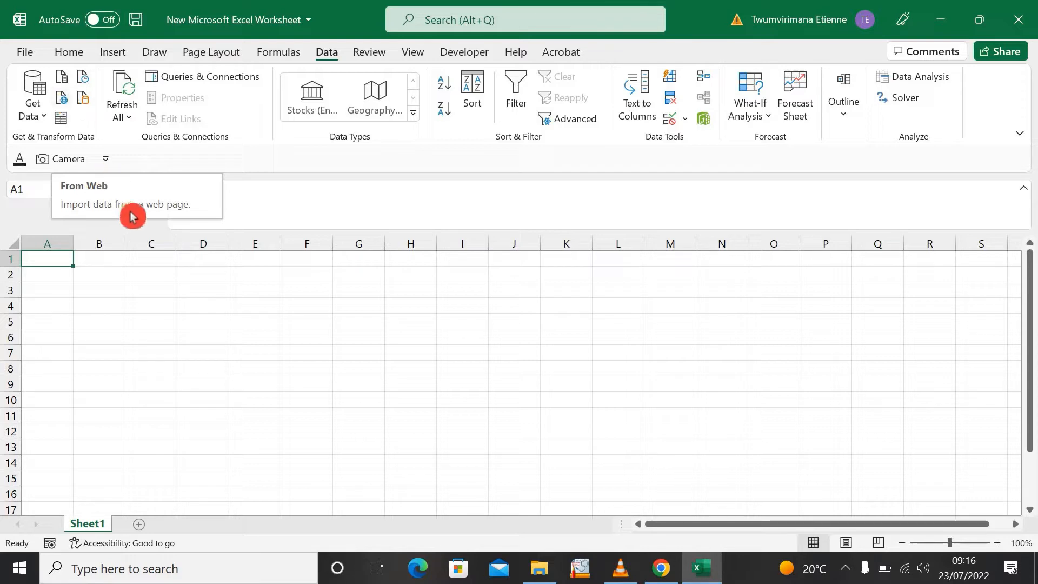
left_click(45, 118)
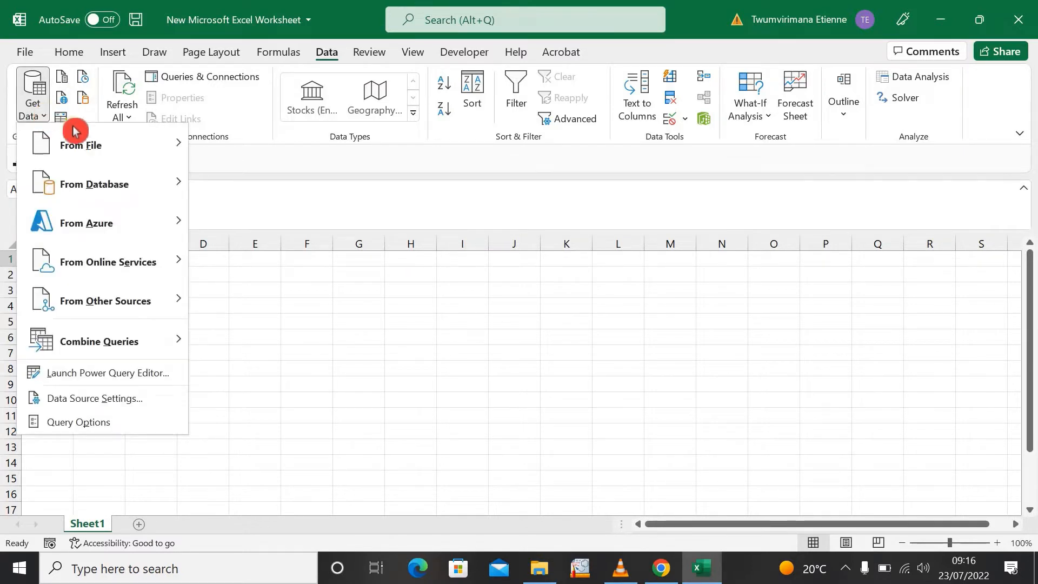
mouse_move(102, 306)
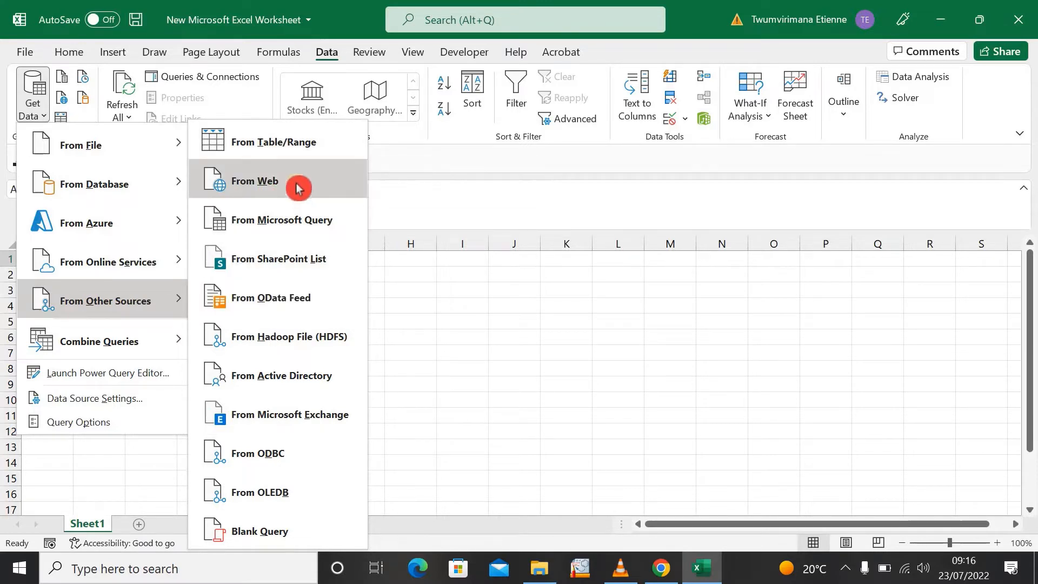
left_click(65, 97)
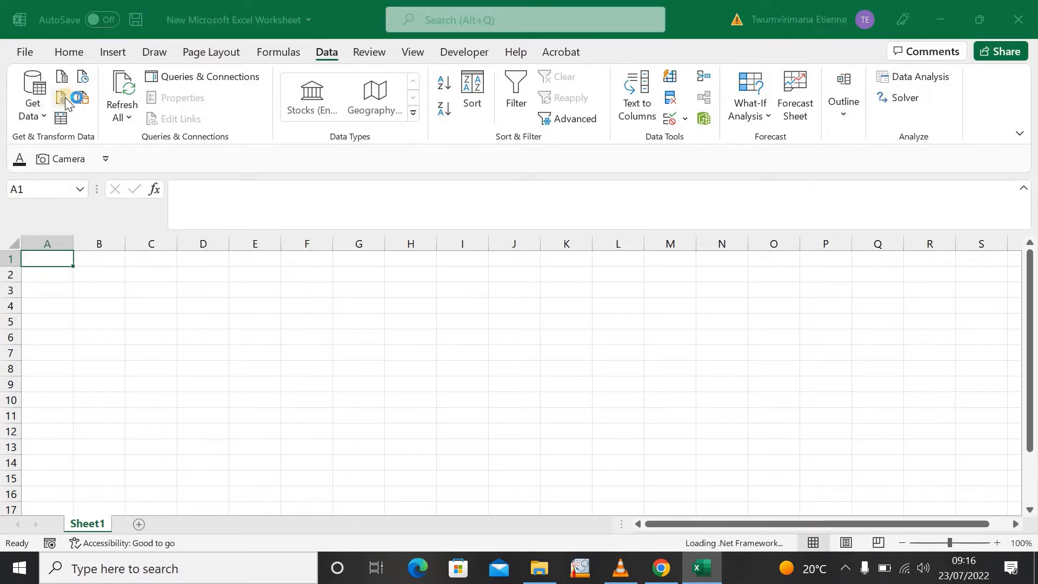
left_click(119, 289)
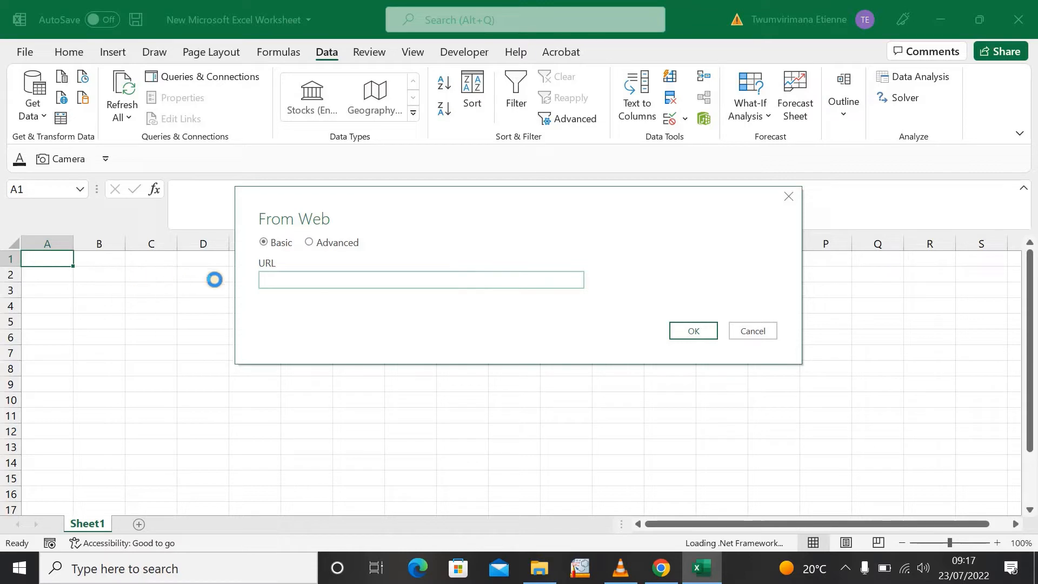
left_click(259, 285)
right_click(274, 278)
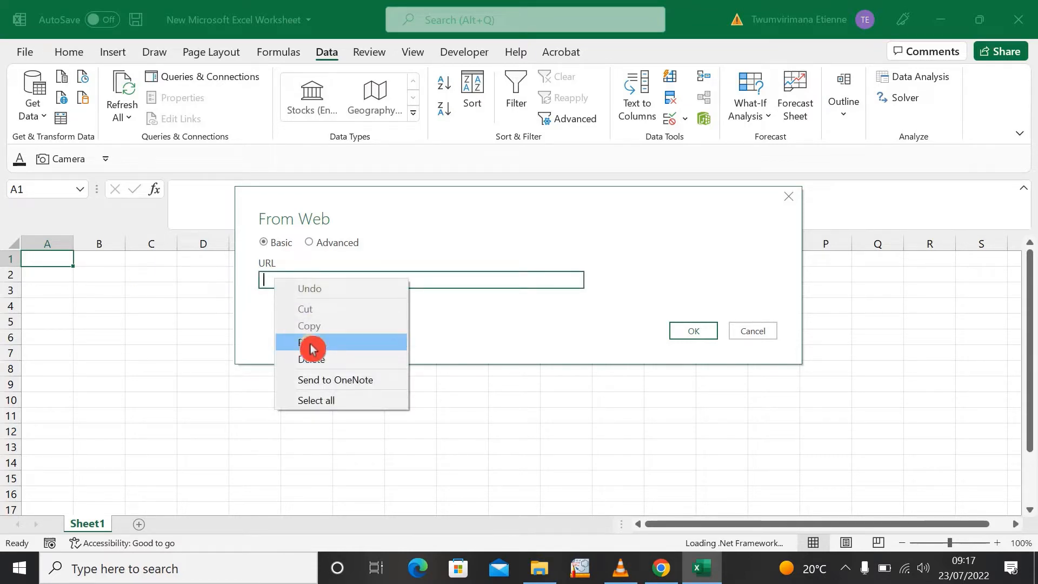
left_click(313, 344)
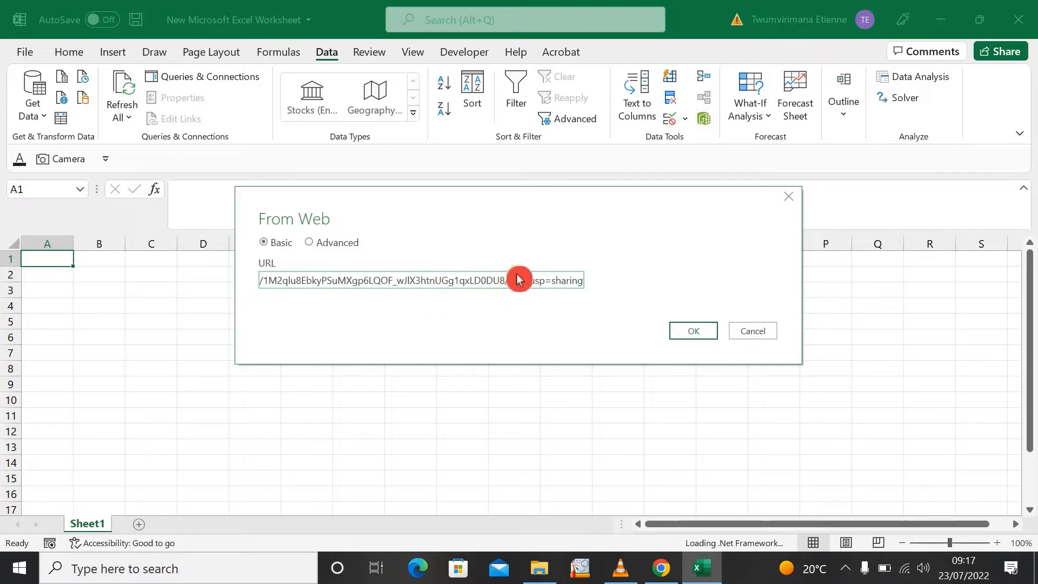
- Replace "edit" with "export" in the pasted spreadsheet URL
left_click_drag(512, 280, 592, 287)
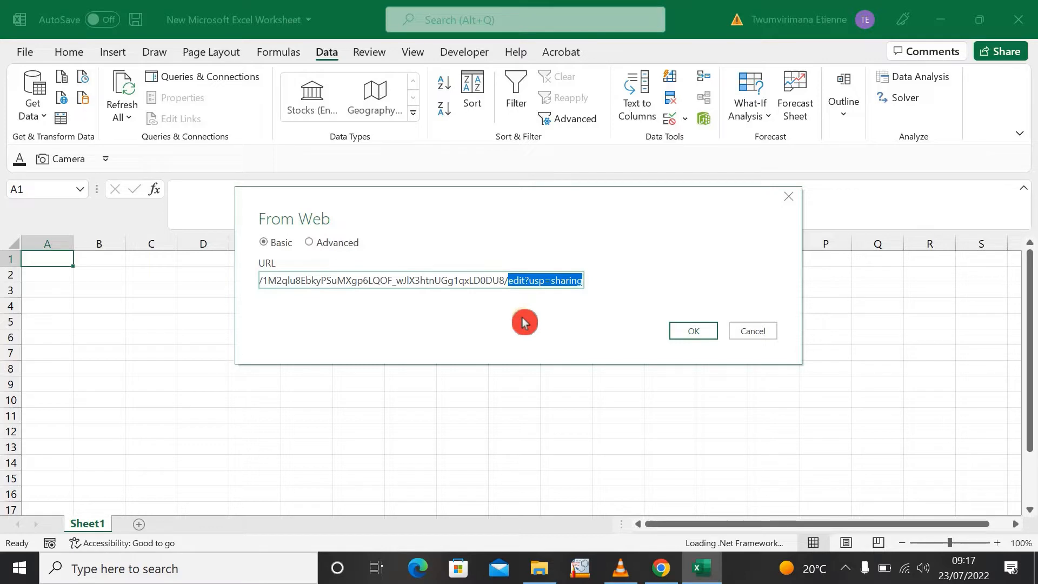
left_click(525, 286)
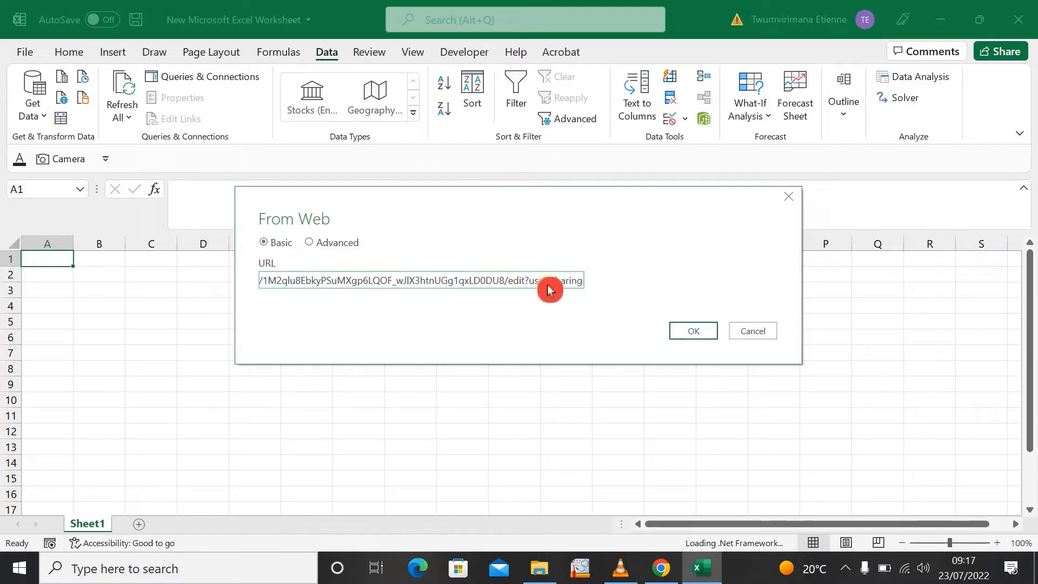
key("BackSpace")
key("BackSpace")
key("BackSpace")
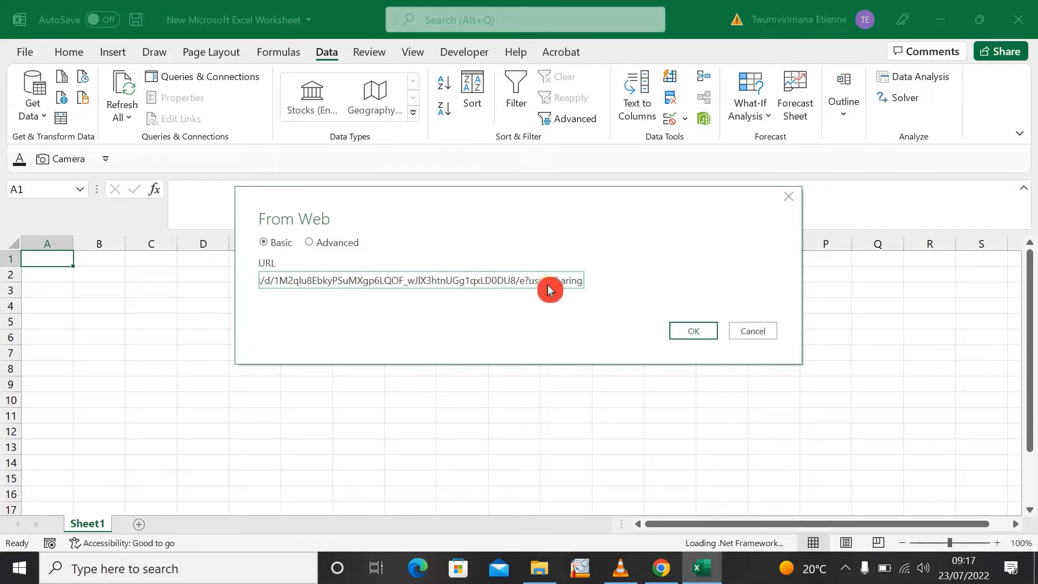
type("Port")
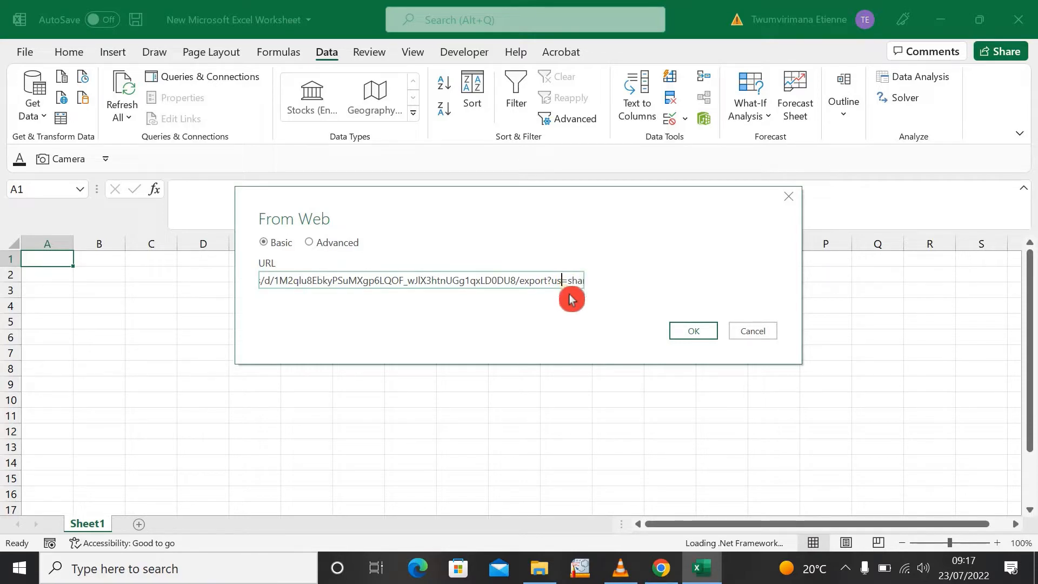
- Change the URL's ending from "usp=sharing" to "format=xlsx" and connect to the web source
type("format")
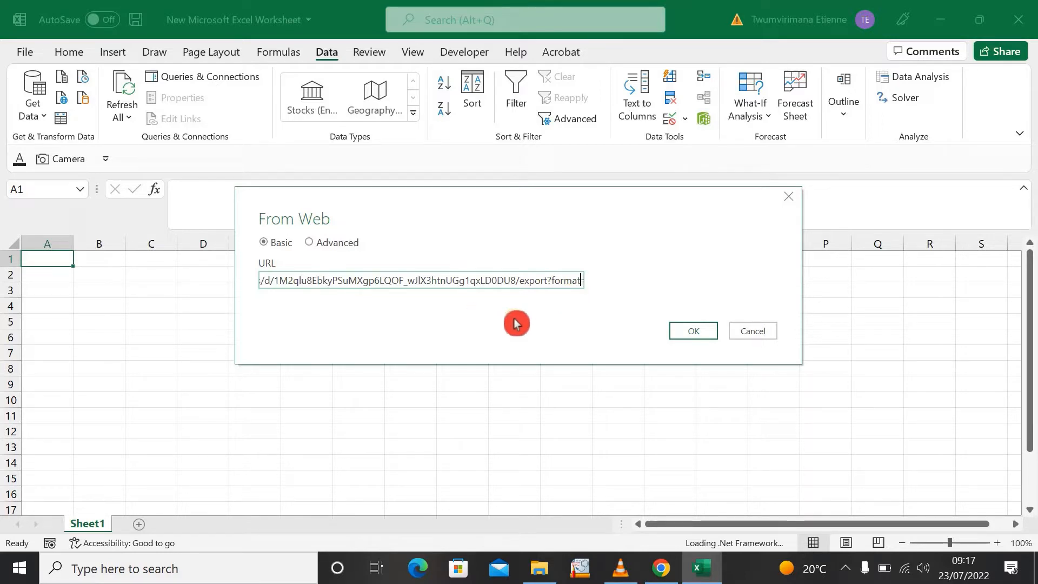
key("Right")
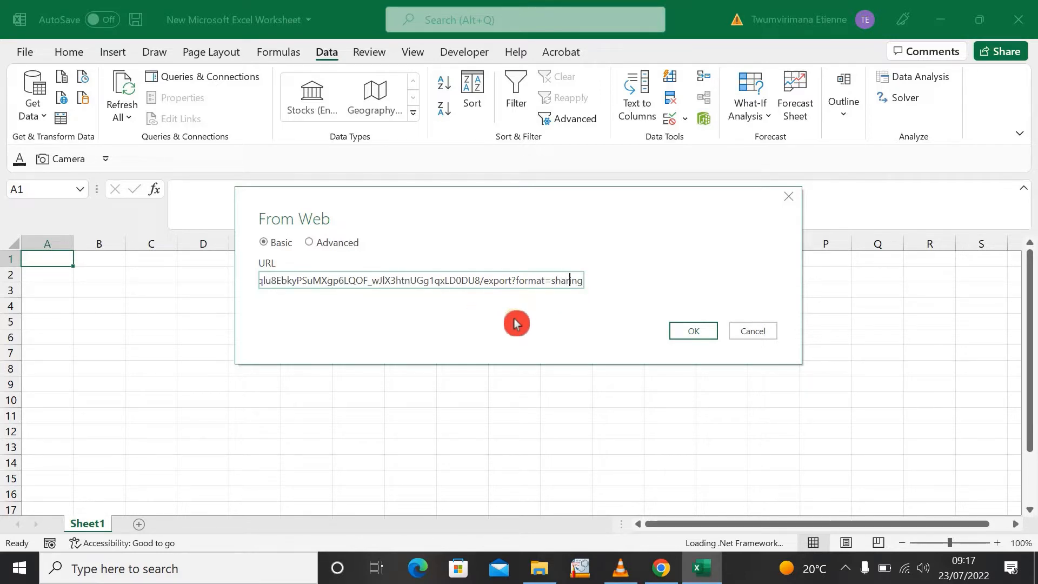
key("Right")
key("BackSpace")
key("BackSpace")
key("BackSpace")
key("BackSpace")
key("BackSpace")
key("BackSpace")
key("BackSpace")
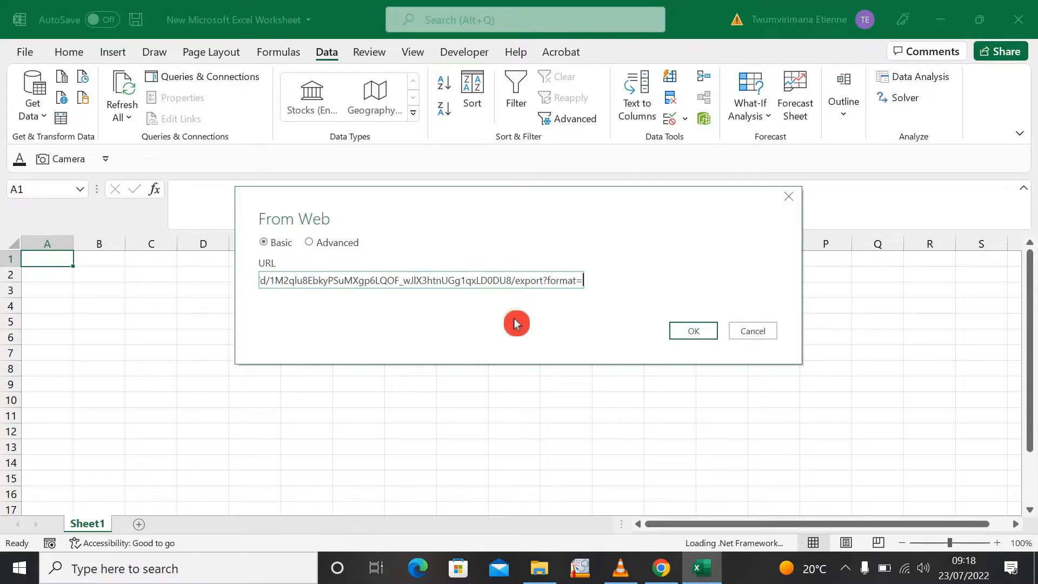
type("x")
type("lsx")
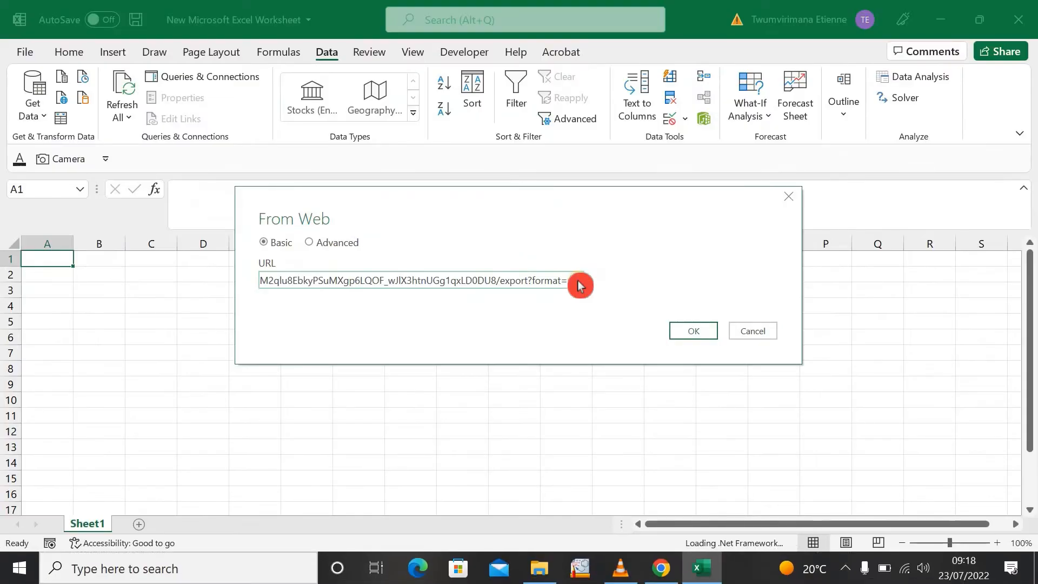
left_click(690, 338)
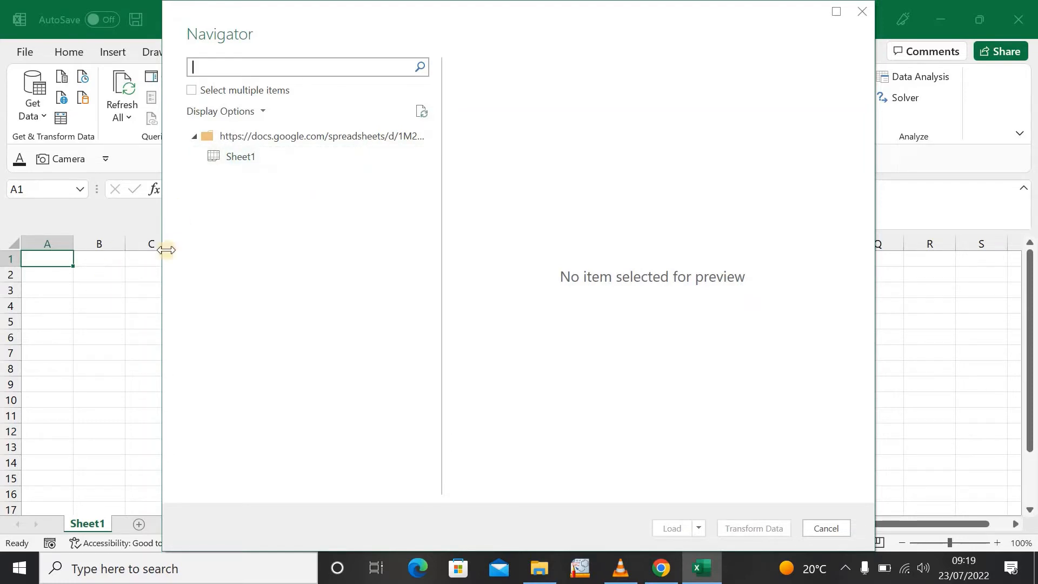
- Preview all columns of Sheet1 from the linked spreadsheet and open its data for transformation in Power Query Editor
left_click(254, 165)
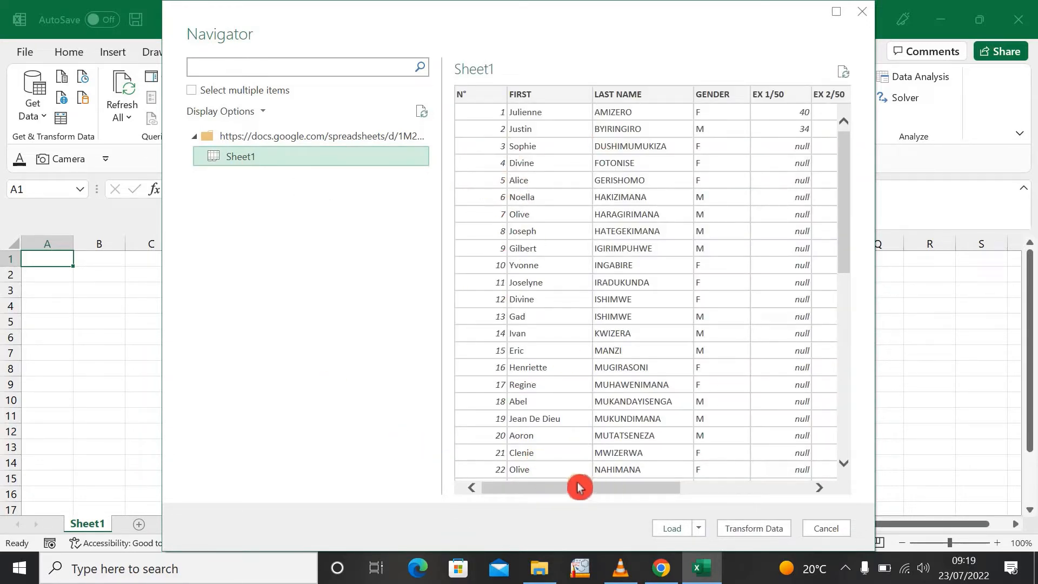
left_click_drag(578, 488, 693, 489)
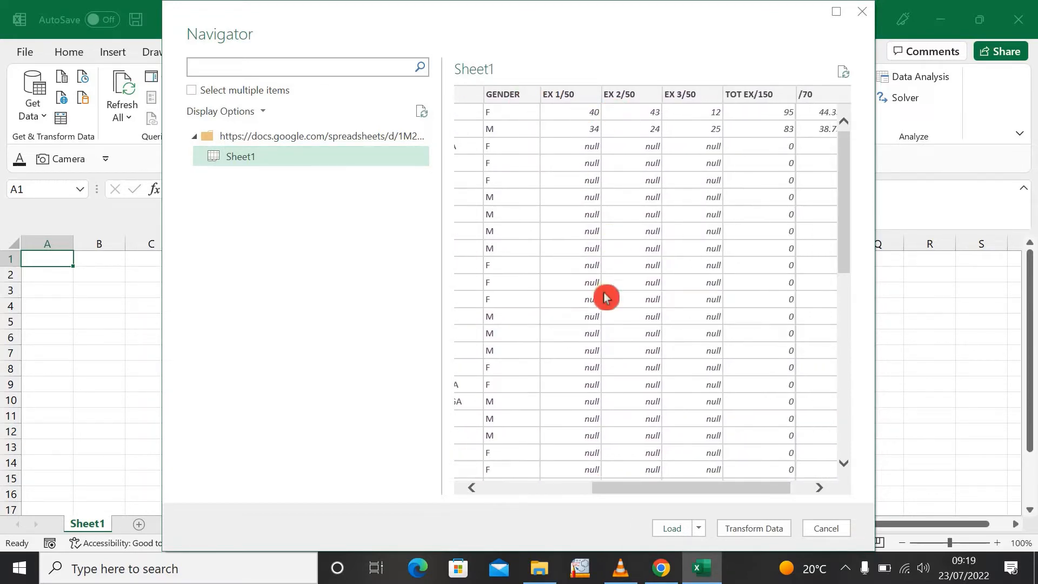
left_click_drag(651, 489, 687, 502)
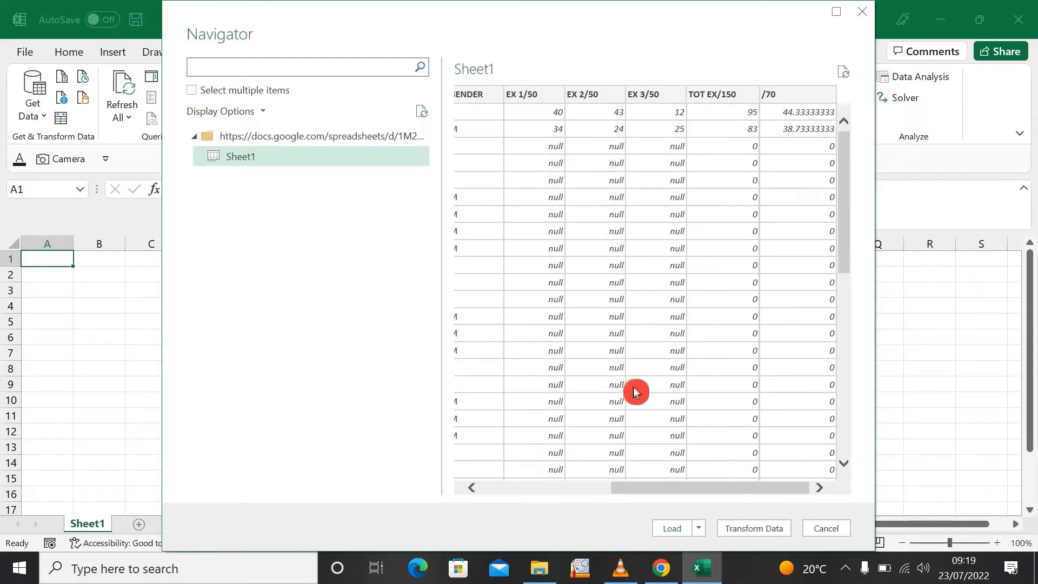
left_click(748, 528)
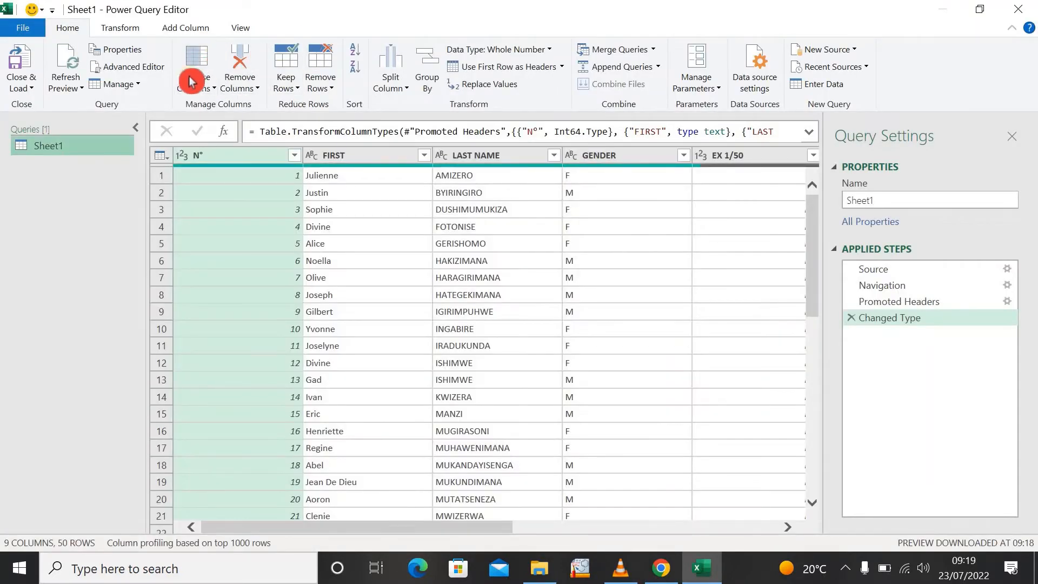
left_click(29, 89)
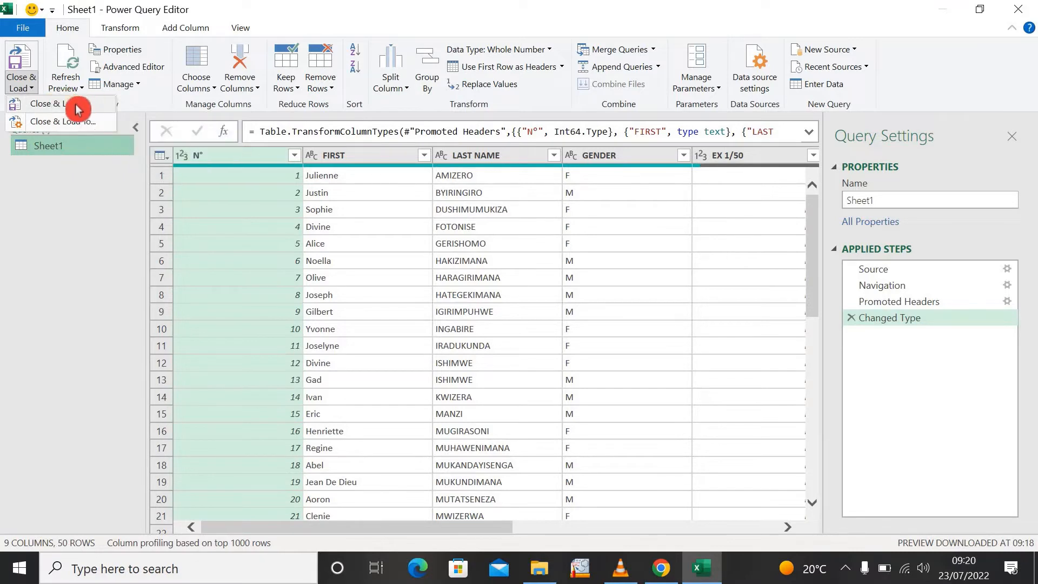
left_click(126, 28)
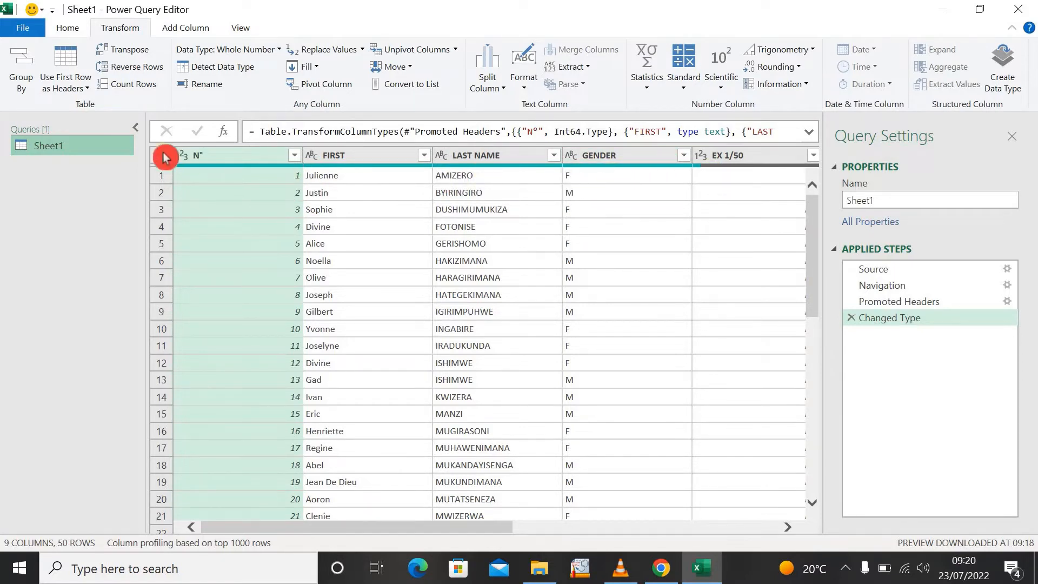
left_click(87, 91)
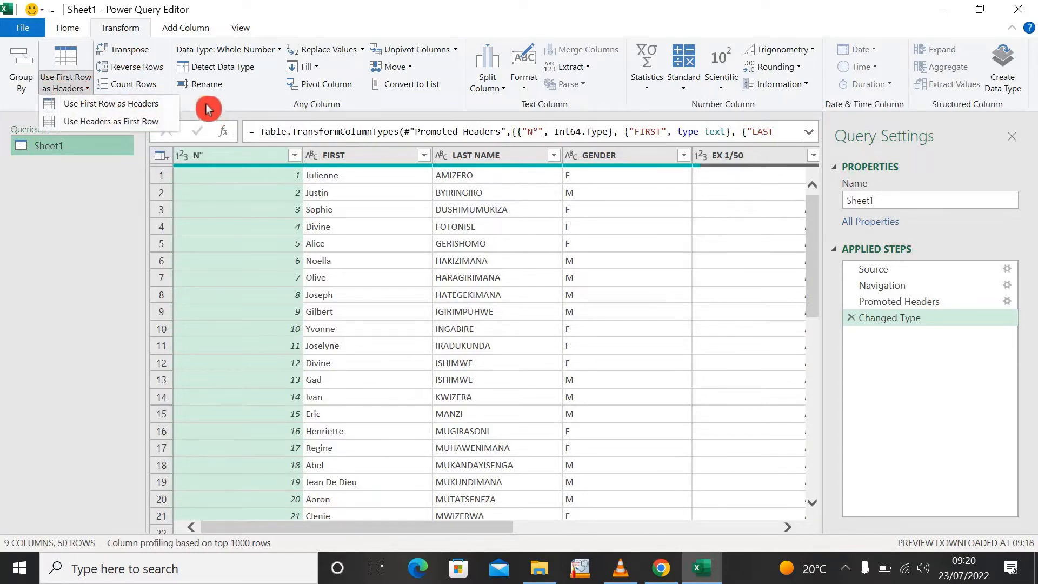
left_click(69, 58)
left_click(65, 27)
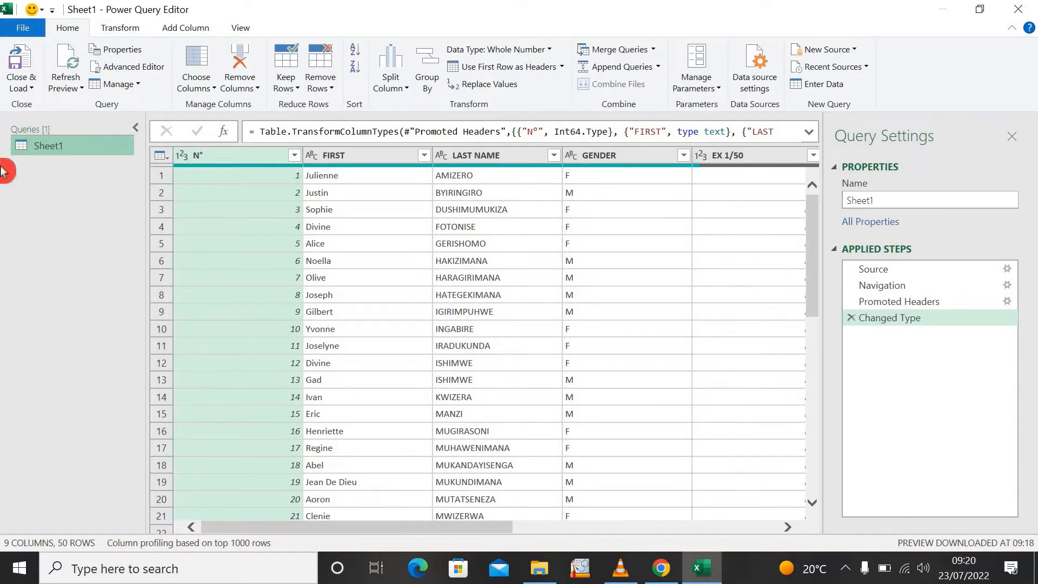
- Close the query and load the Sheet1 data as a table on a new worksheet
left_click(28, 92)
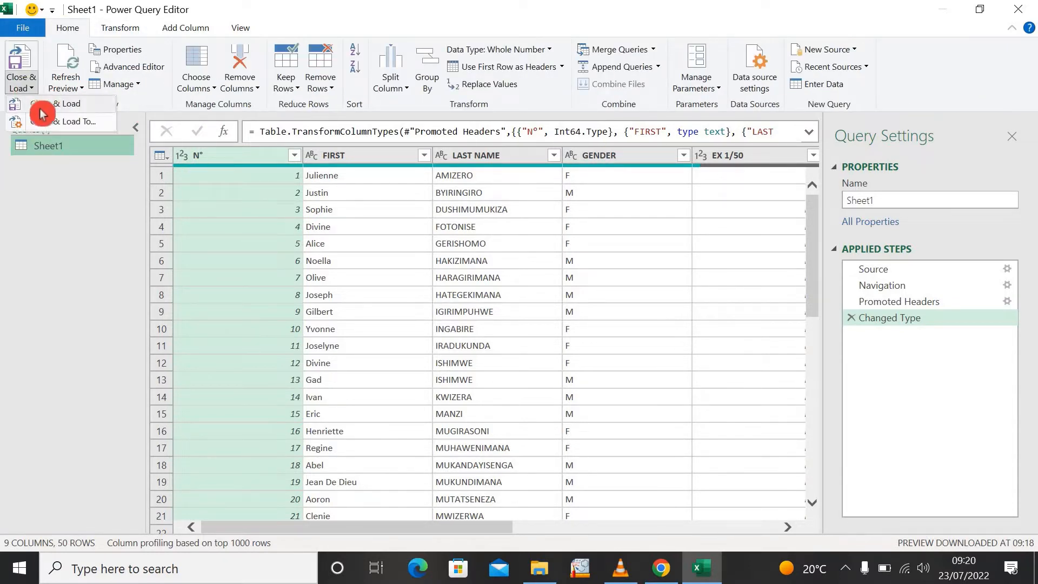
left_click(56, 111)
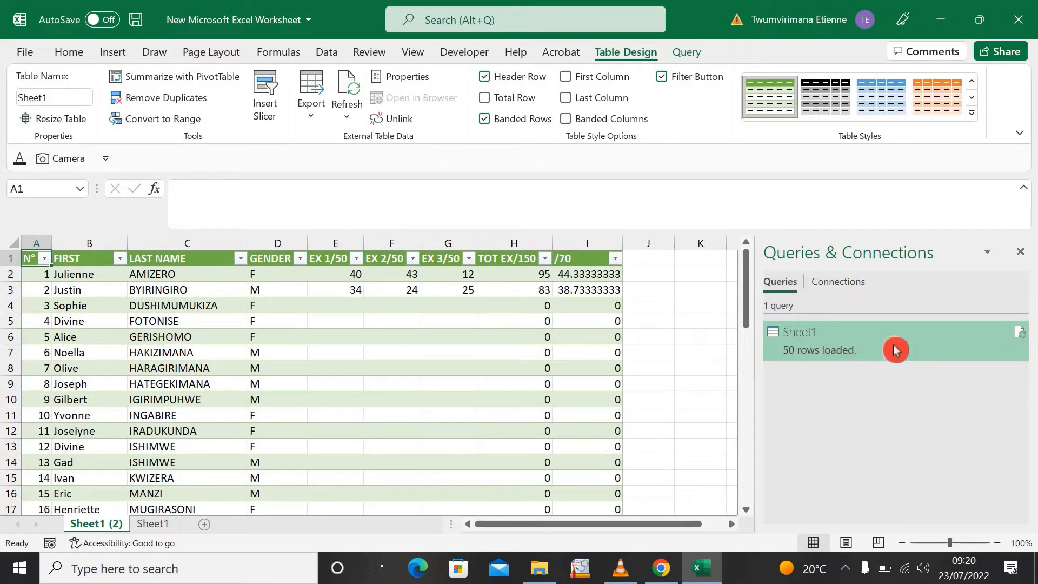
left_click(376, 362)
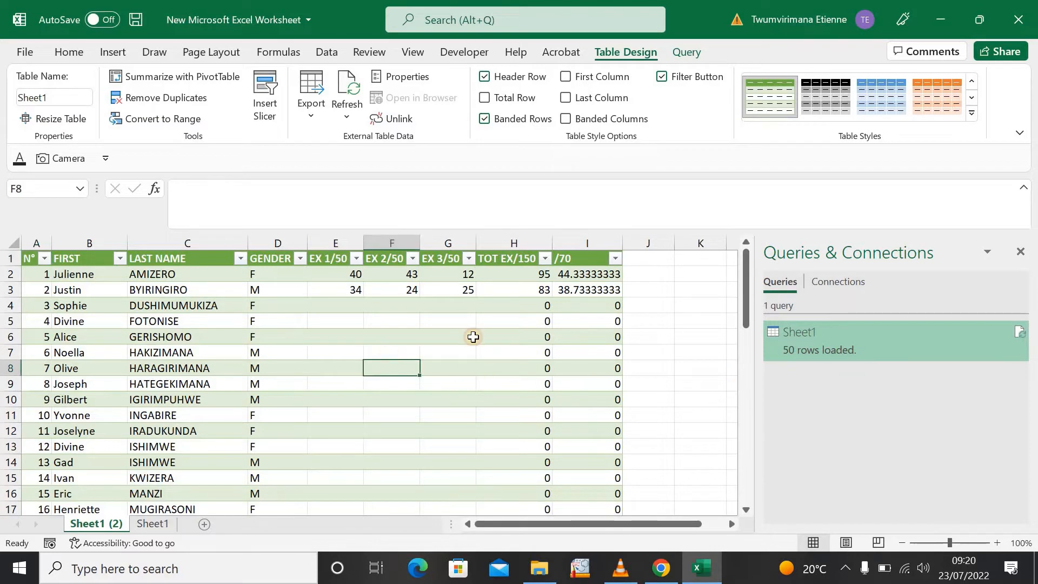
left_click(687, 380)
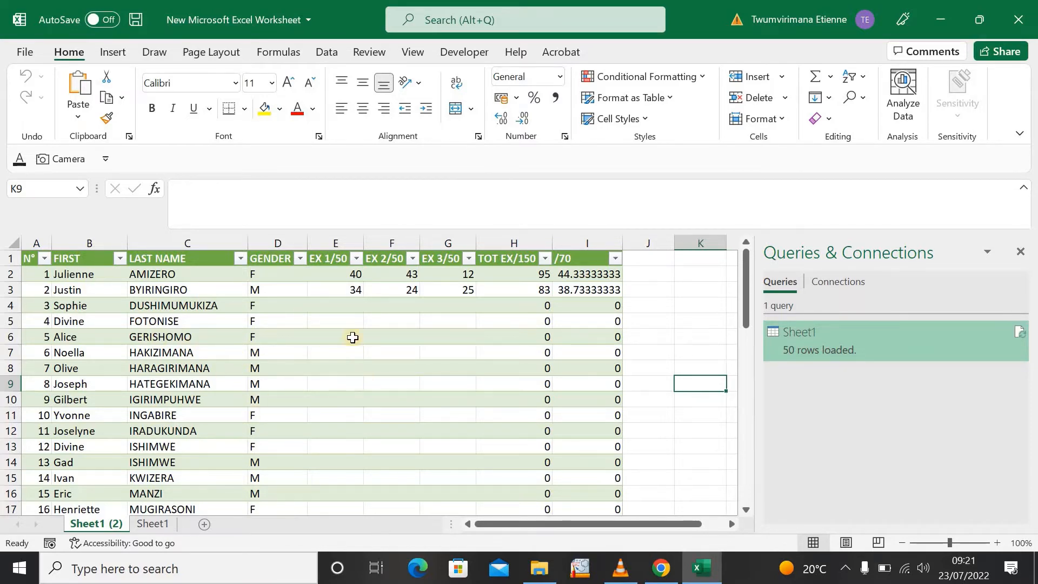
left_click(341, 307)
left_click(350, 352)
left_click(377, 372)
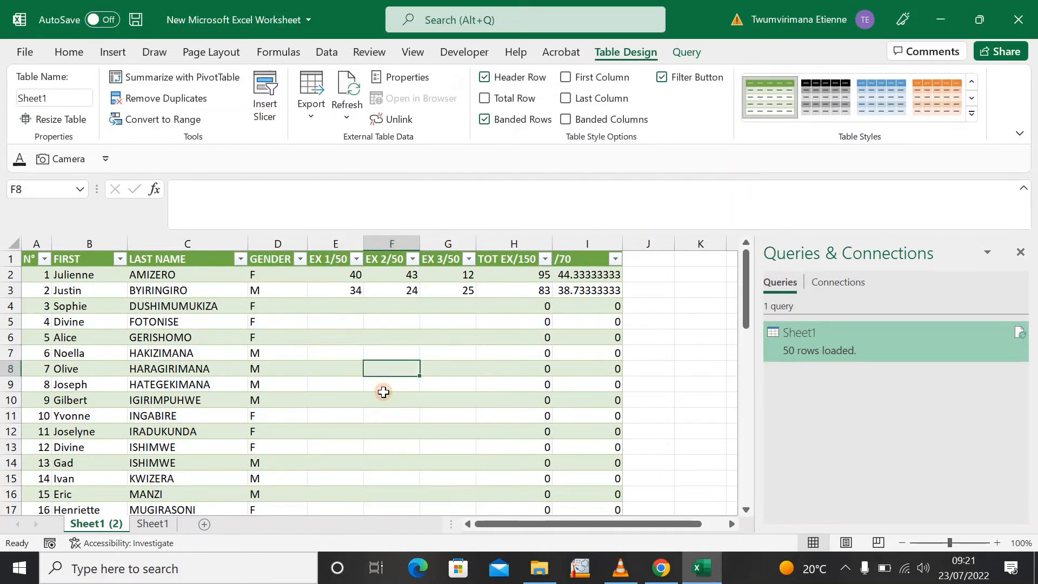
left_click(354, 390)
left_click(342, 370)
left_click(339, 336)
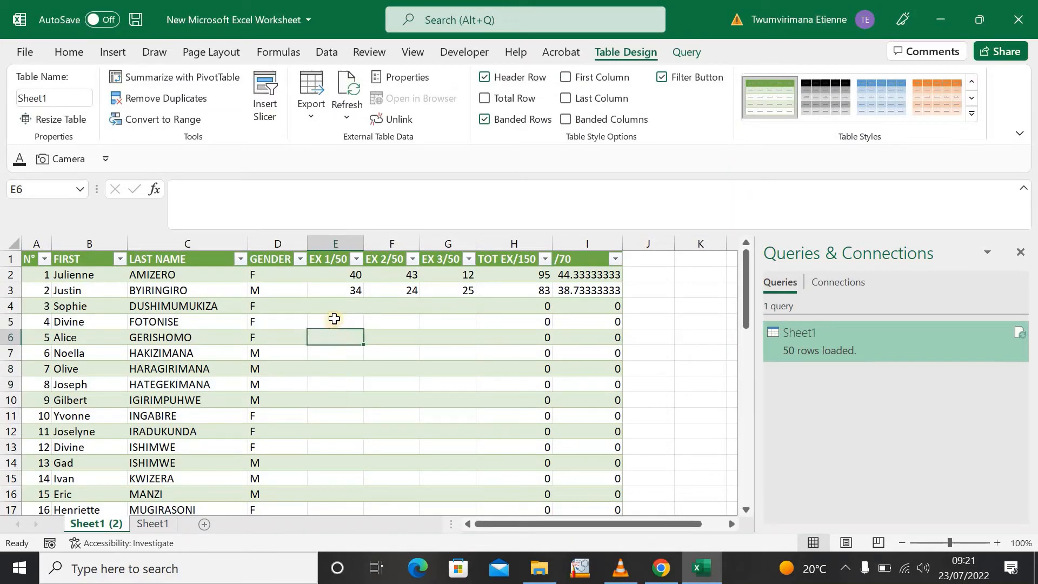
left_click(337, 308)
left_click(331, 322)
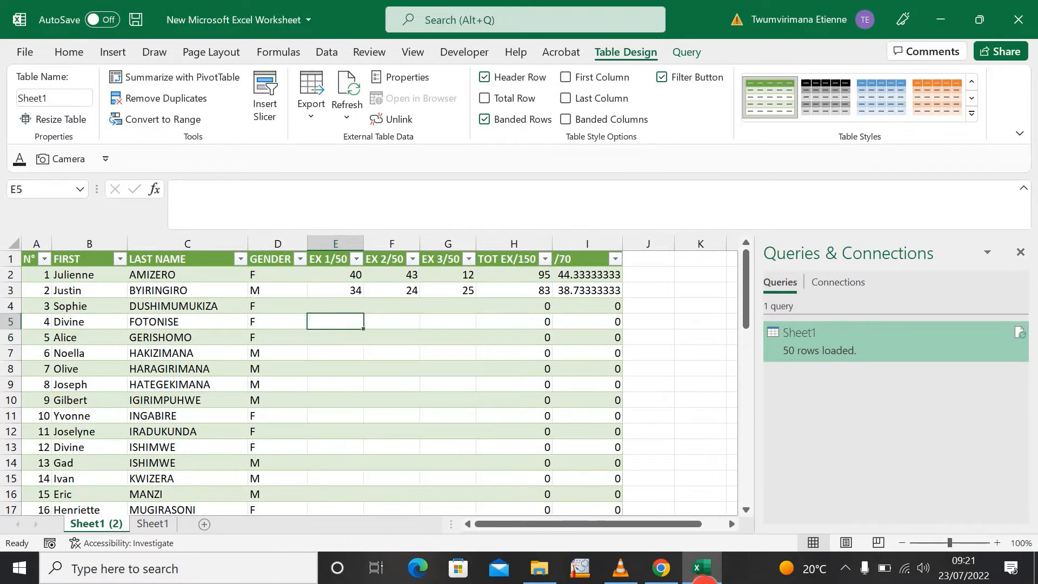
- Switch to the SCORE 2 file in Google Sheets and enter EX 1/50 marks 23, 34 and 45 in E4:E6
left_click(659, 563)
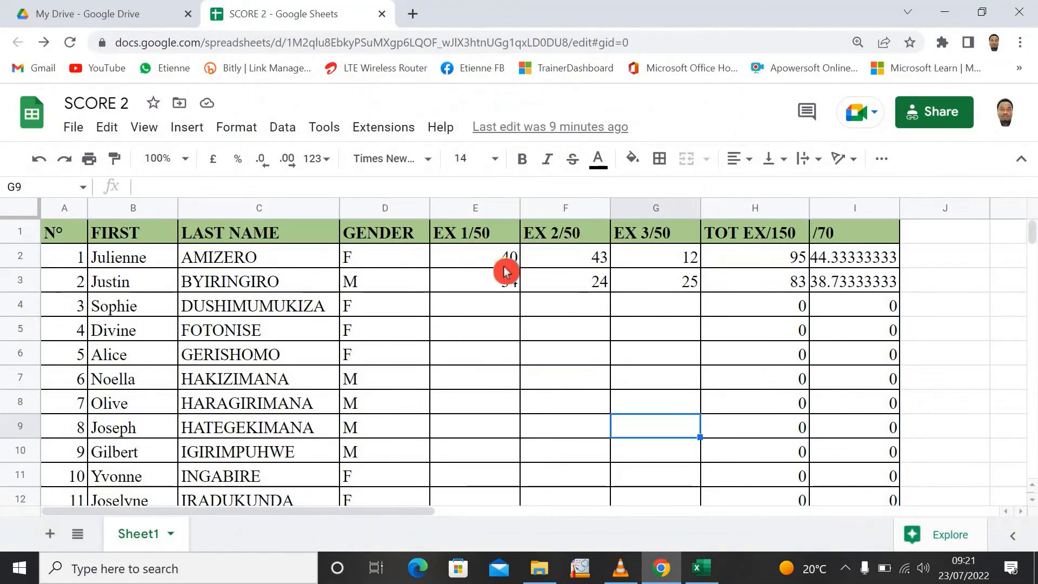
left_click(496, 303)
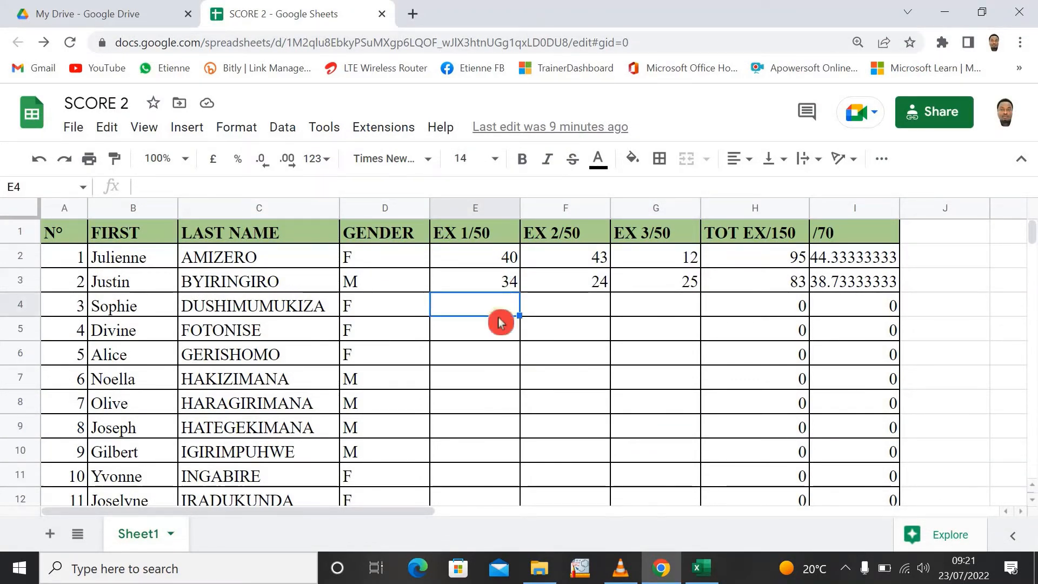
type("23")
key("Return")
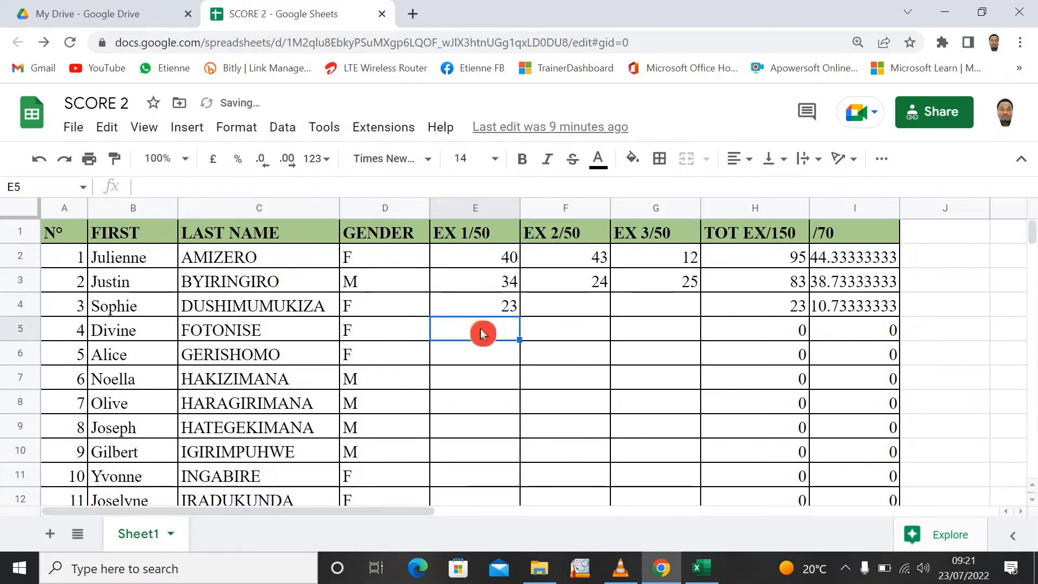
type("34")
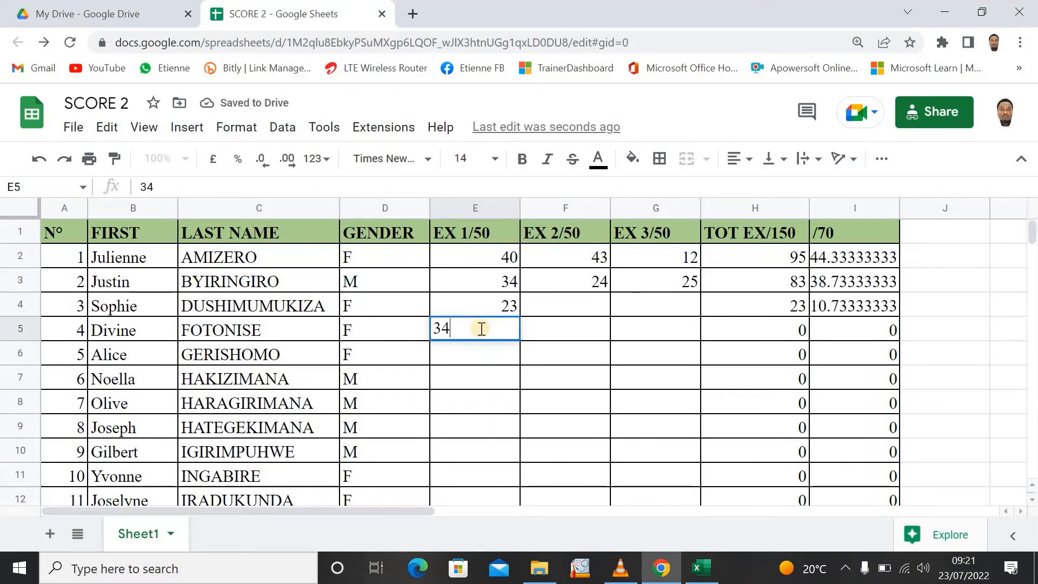
key("Return")
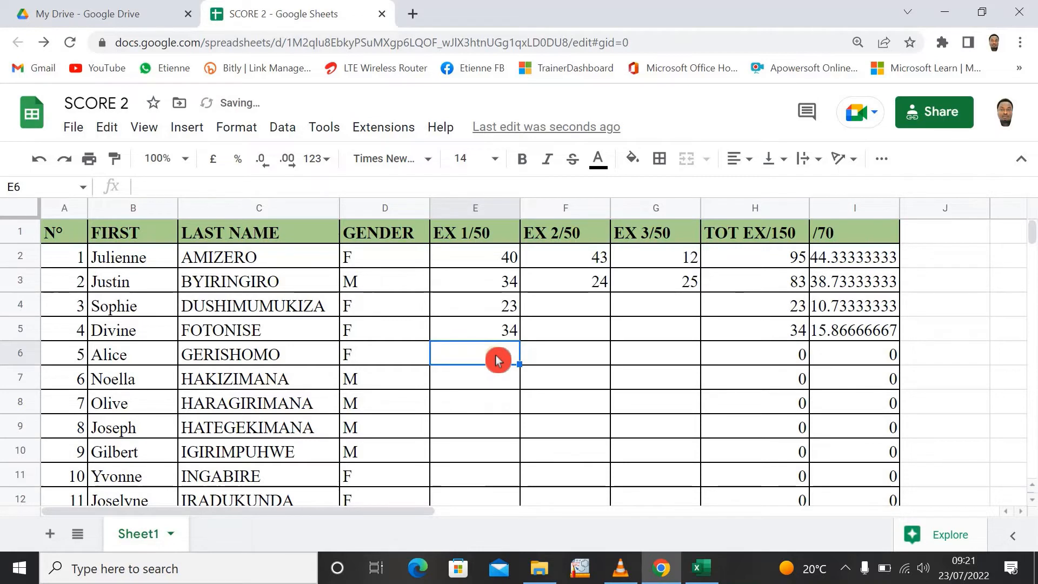
type("45")
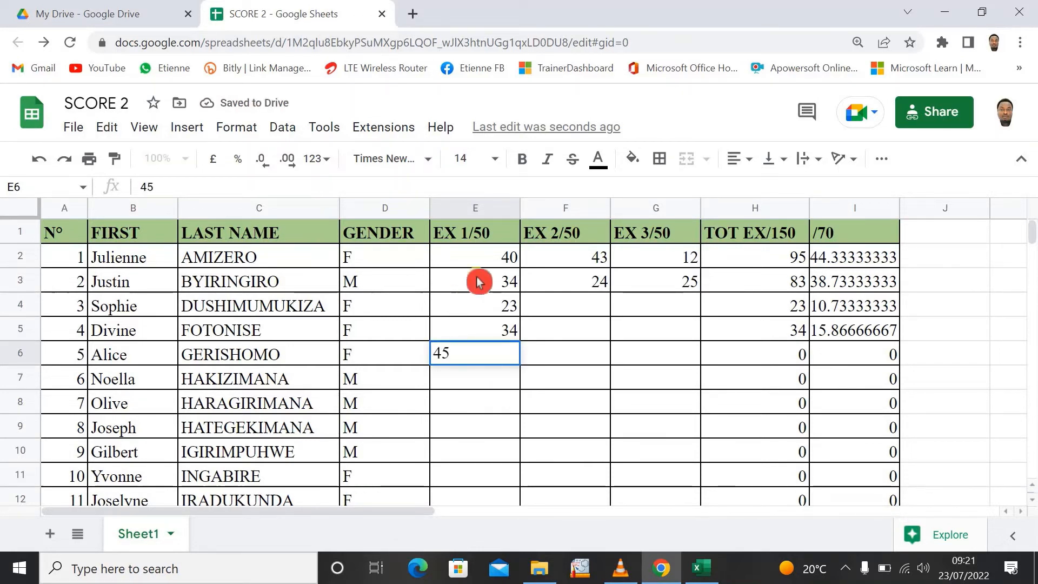
- Enter the EX 2/50 marks 23 and 47 in cells F4 and F5
left_click(549, 308)
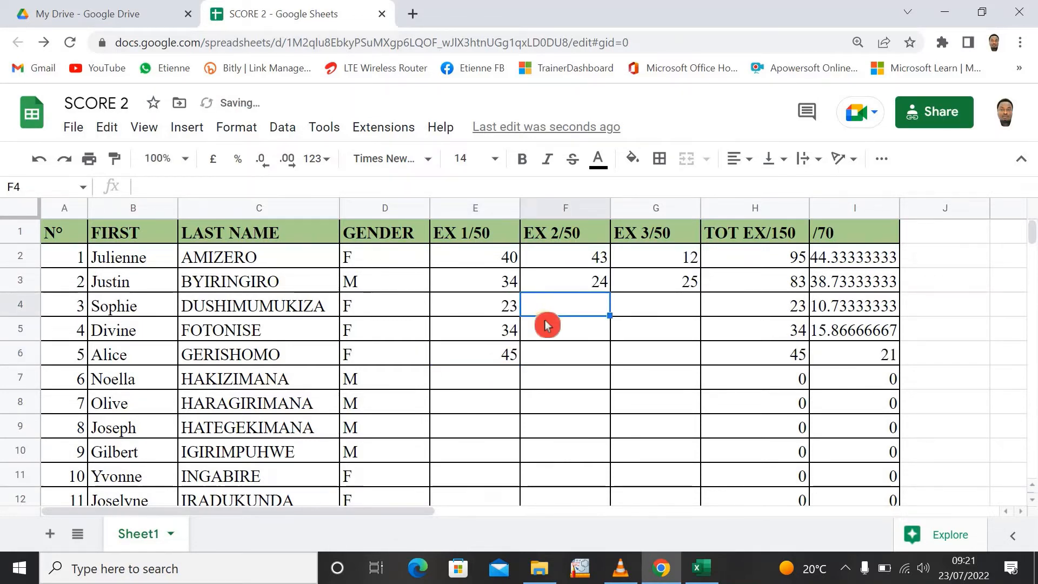
type("23")
left_click(551, 336)
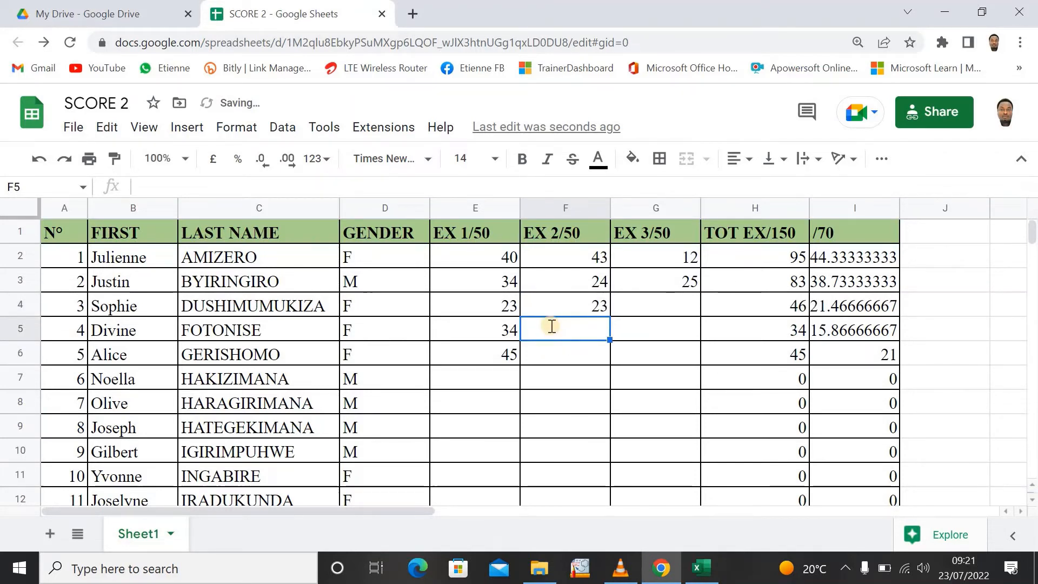
type("47")
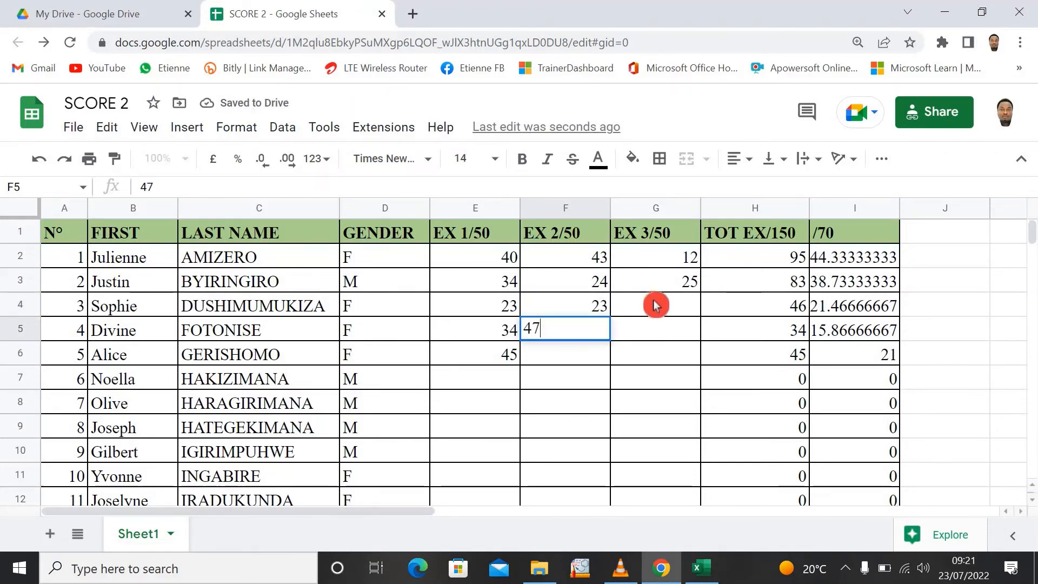
- Enter the EX 3/50 marks 20 and 37 in cells G4 and G5
left_click(654, 306)
type("20")
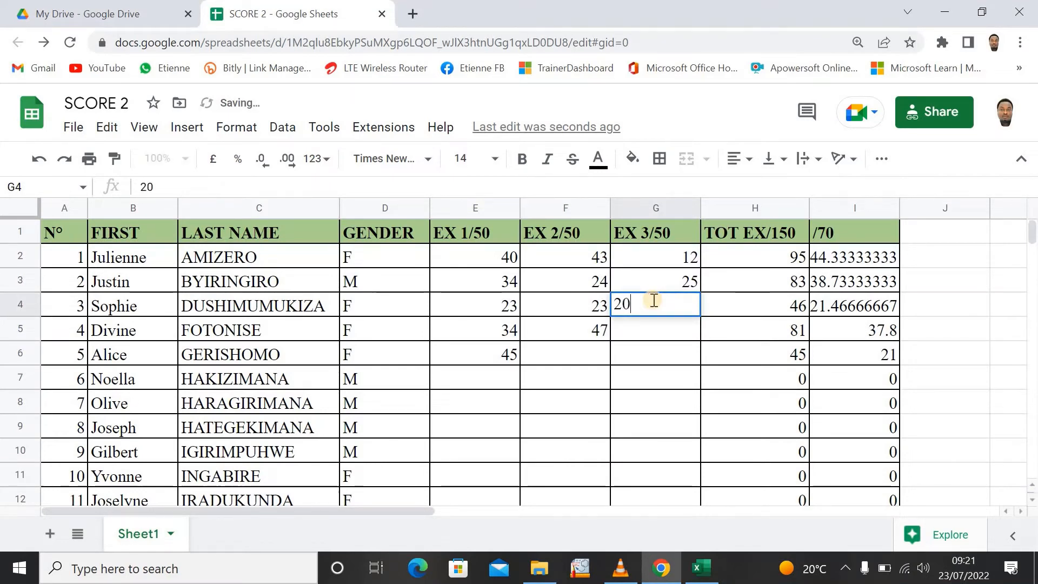
left_click(642, 340)
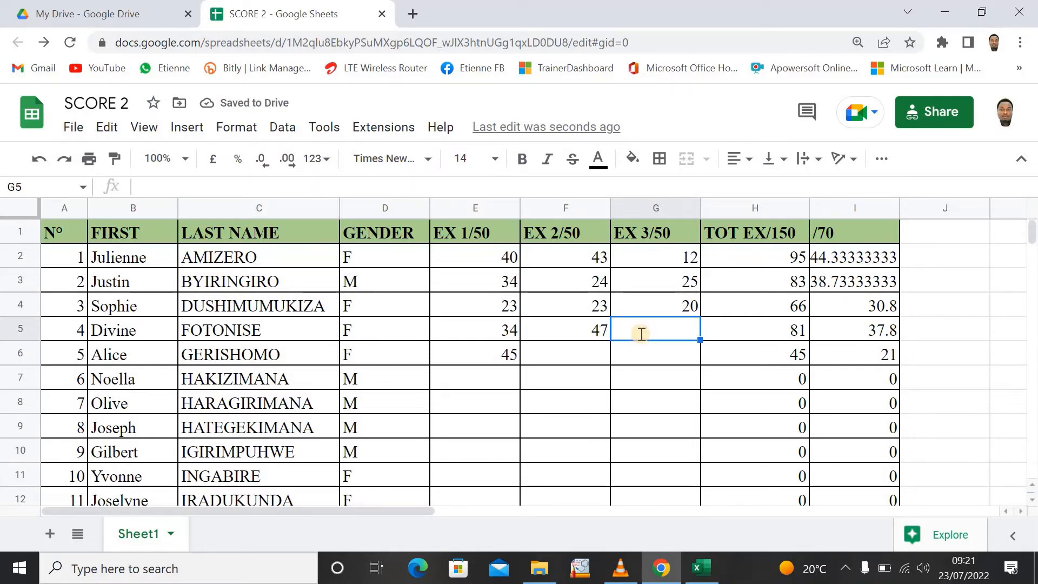
type("37")
- Complete row 6 with the marks 48 for EX 2/50 and 34 for EX 3/50
left_click(589, 359)
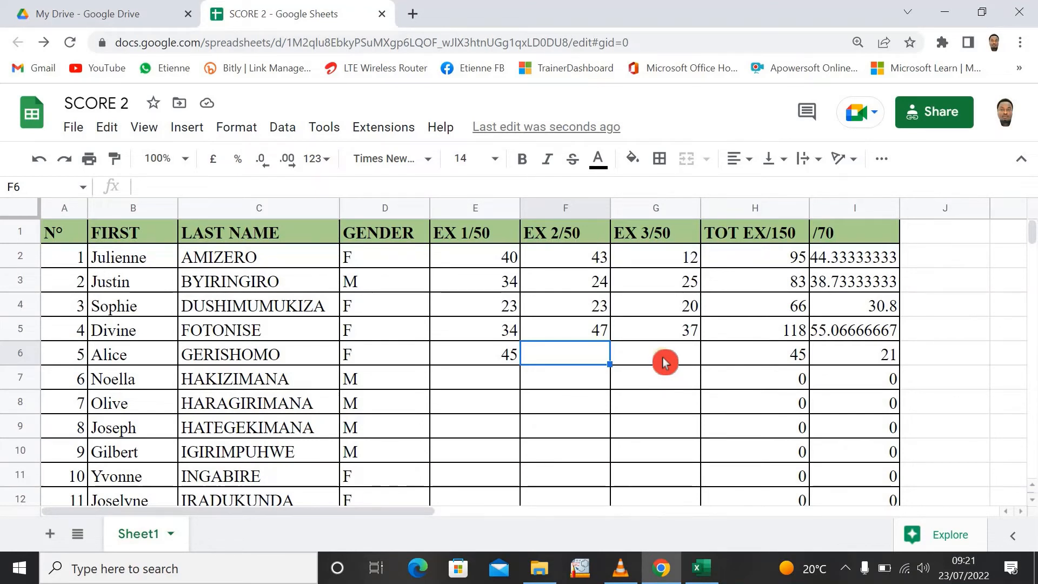
type("48")
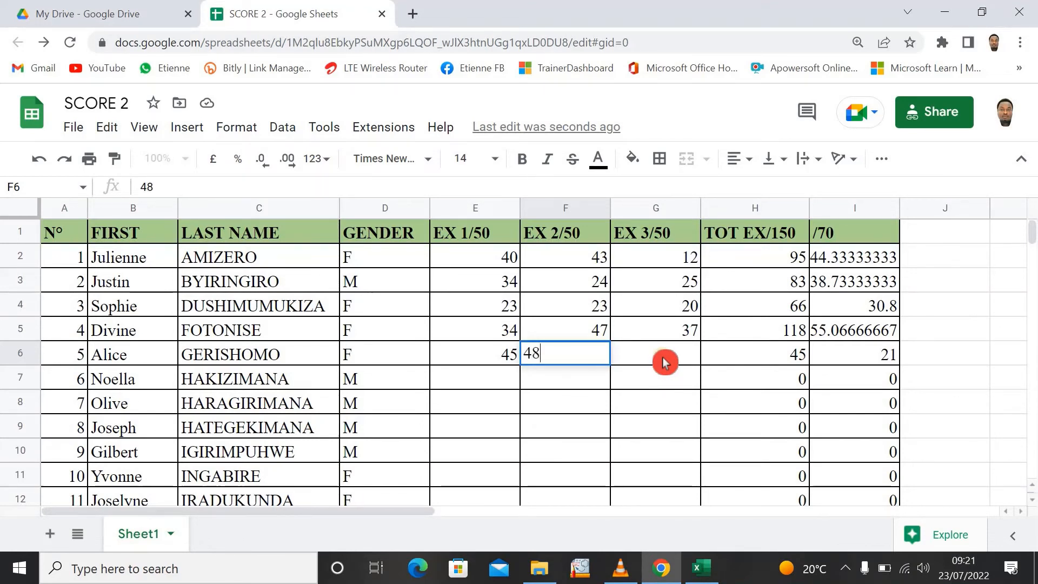
left_click(668, 360)
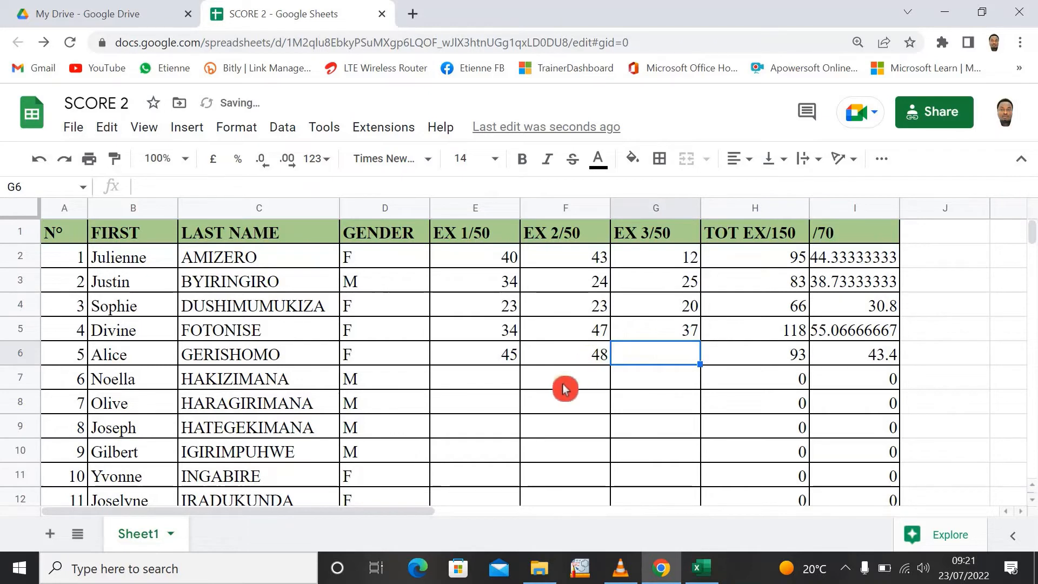
type("34")
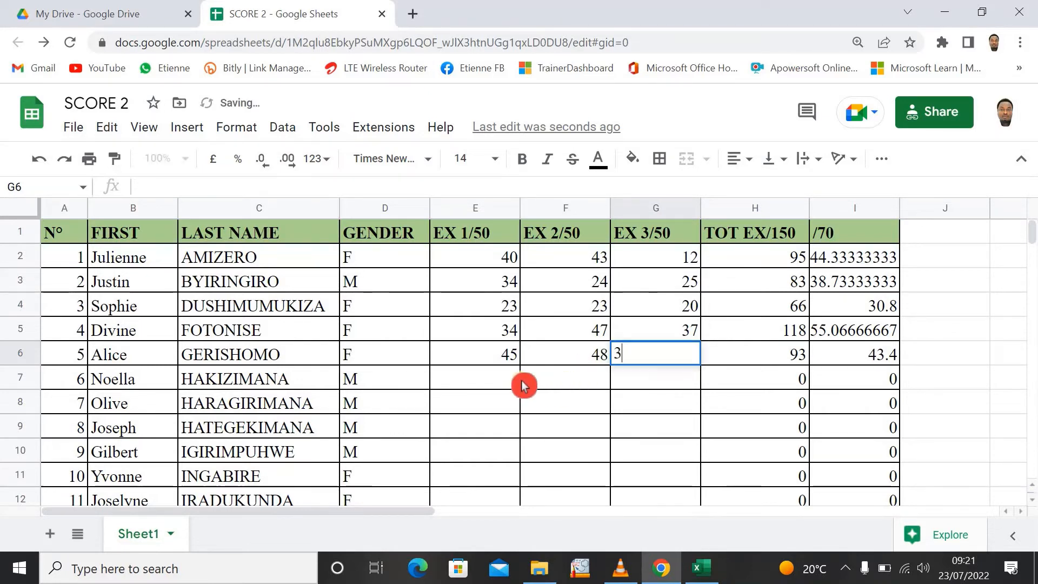
left_click(538, 385)
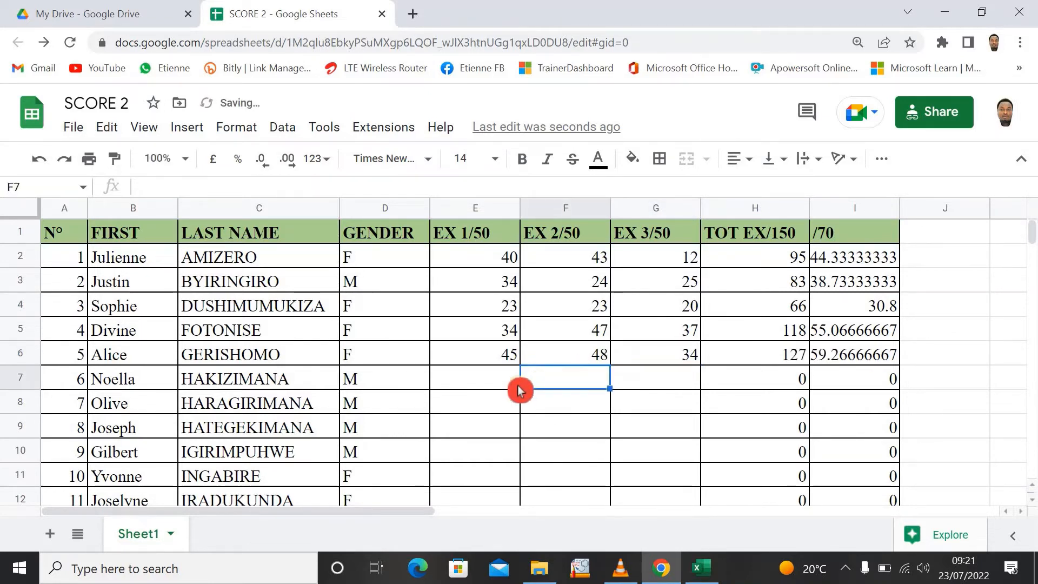
left_click(499, 386)
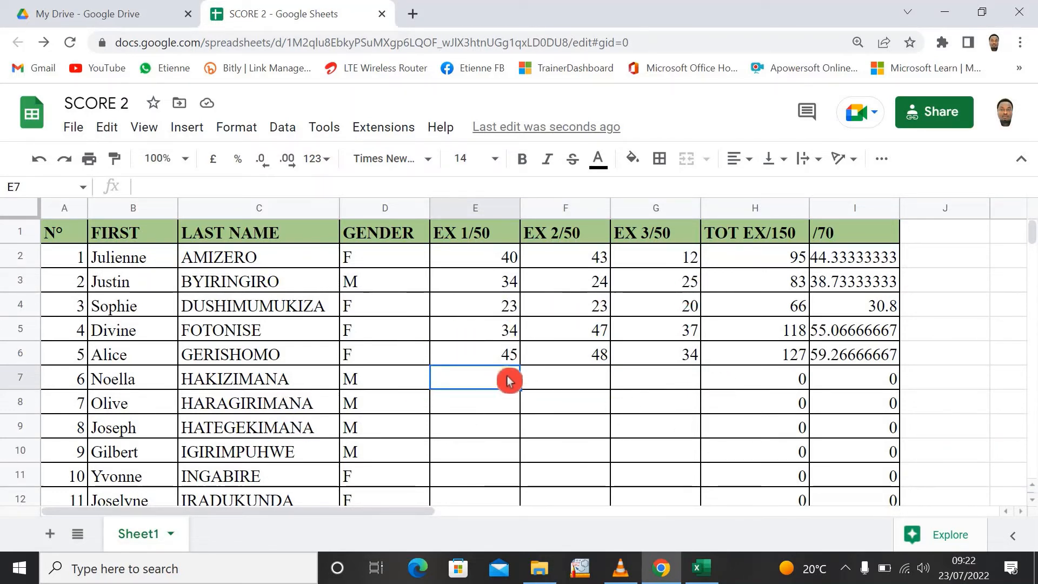
- Replace the second student's first name in cell B3 with a different first name
left_click(150, 286)
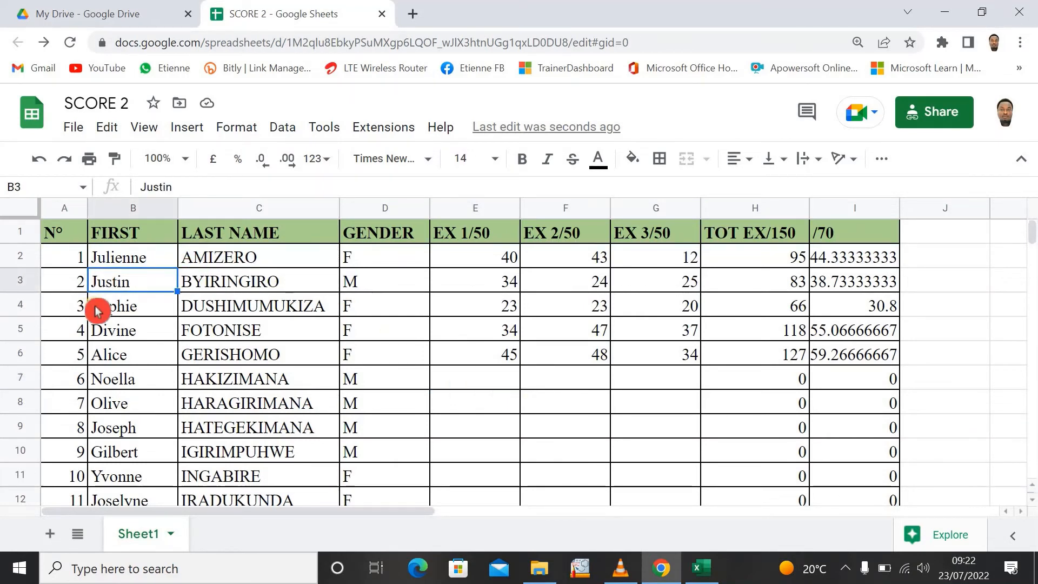
type("Etienne")
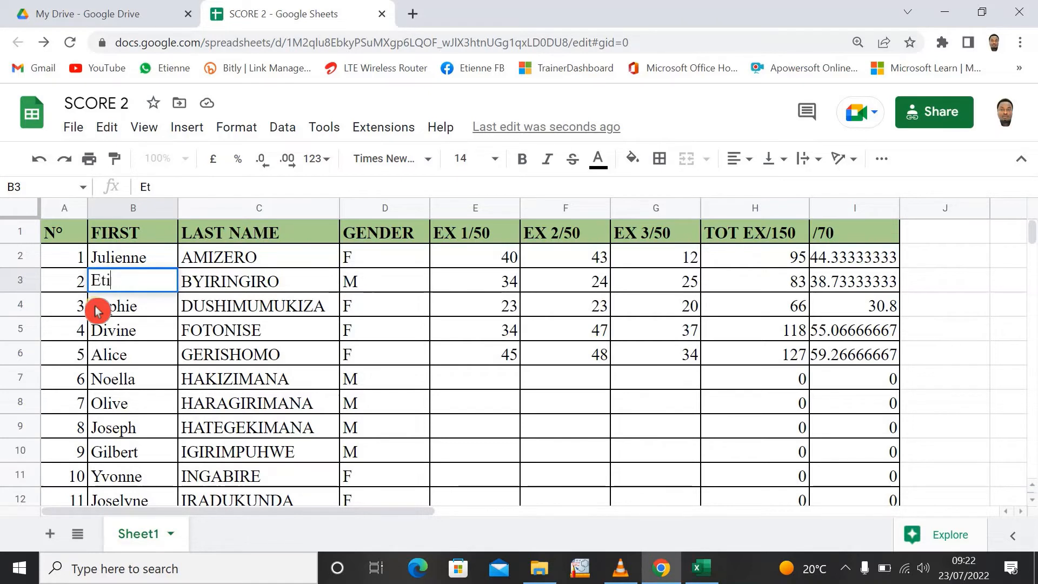
left_click(364, 313)
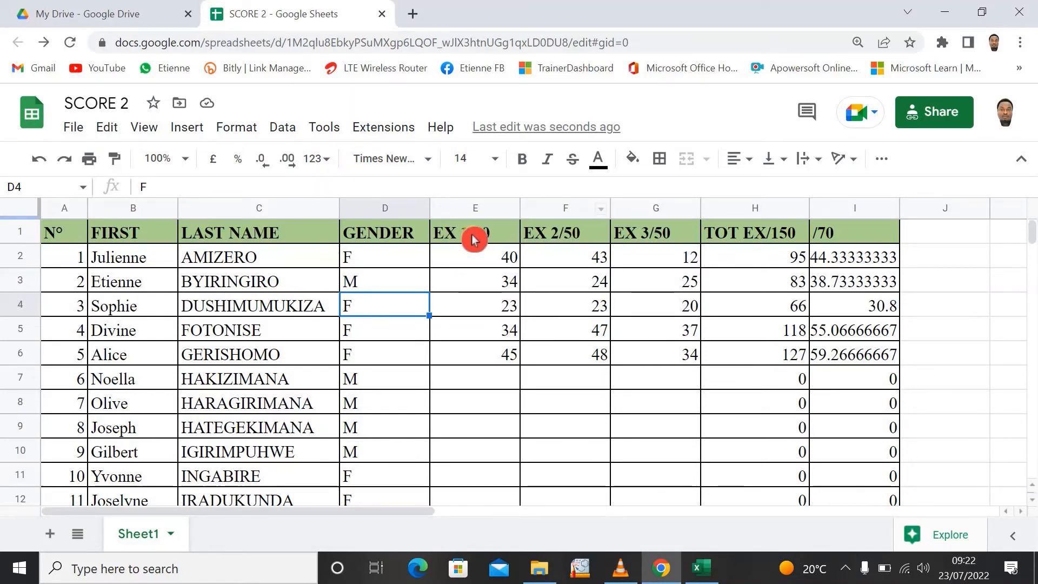
left_click(491, 311)
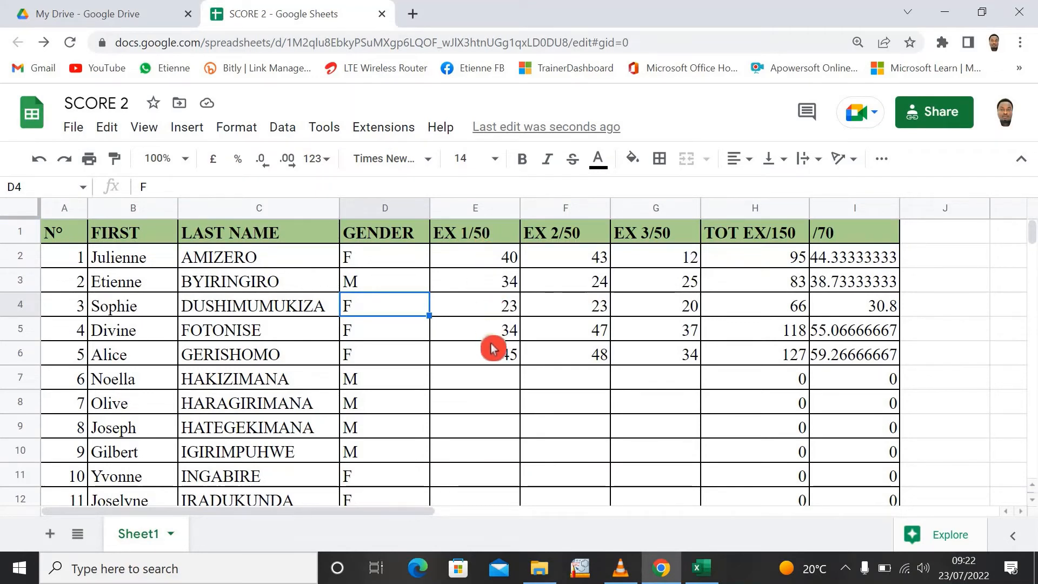
left_click(488, 357)
left_click(500, 381)
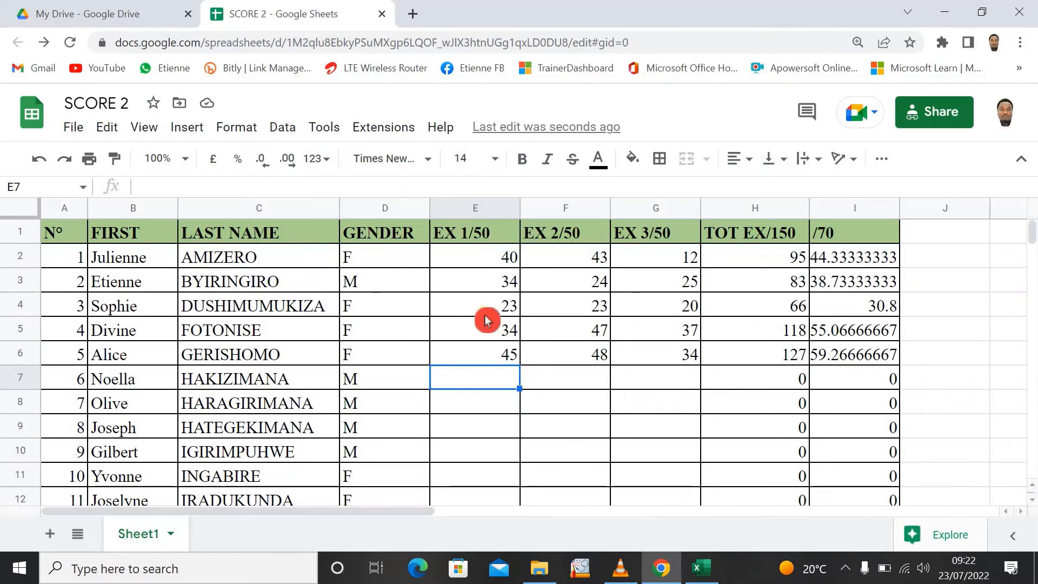
- Switch to the Excel workbook and refresh all data connections to pull in the Google Sheets changes
left_click(703, 569)
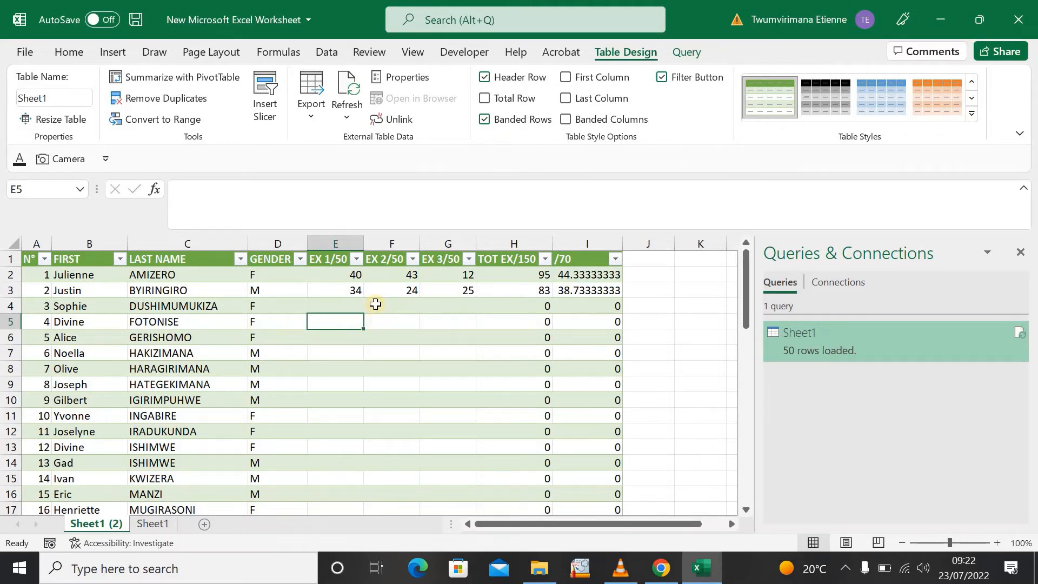
left_click(328, 53)
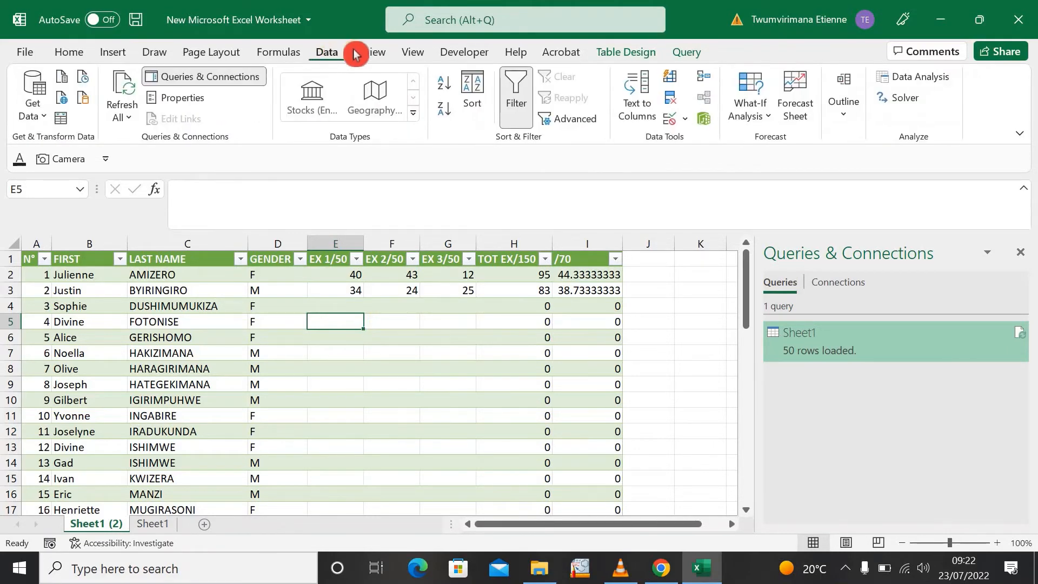
left_click(129, 123)
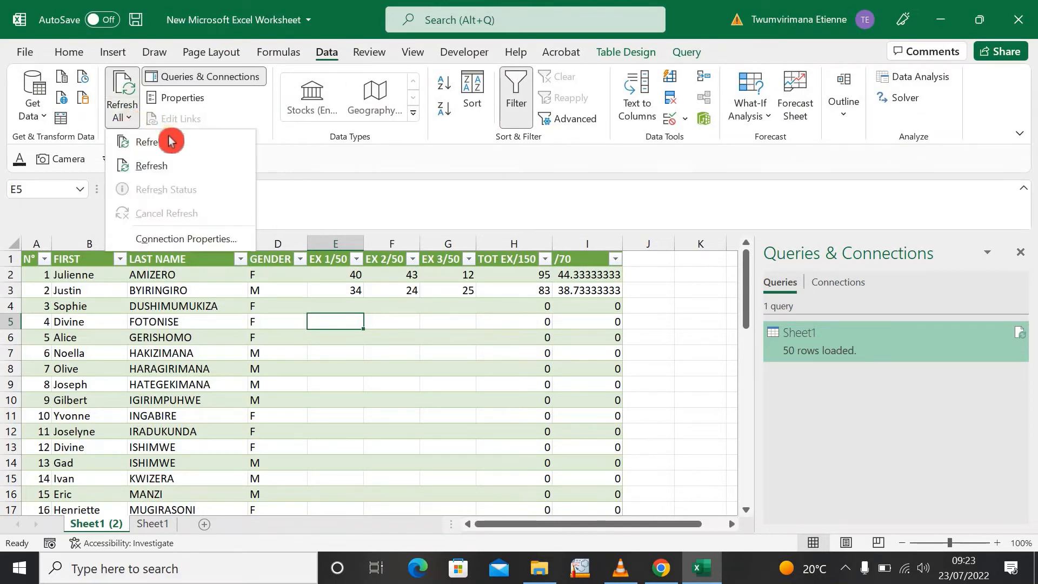
left_click(168, 146)
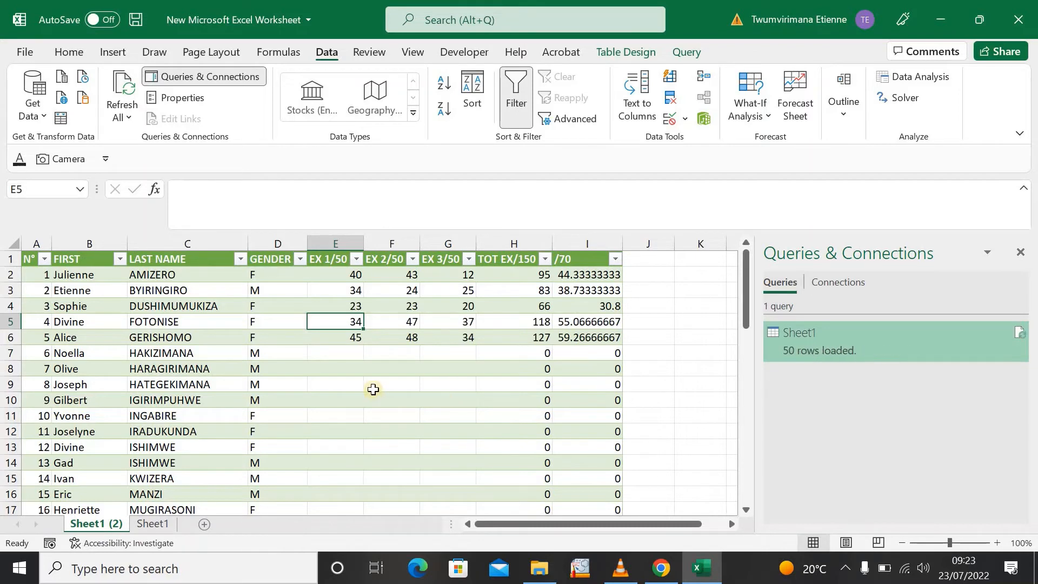
key("Down")
key("Down")
key("Down")
left_click(416, 365)
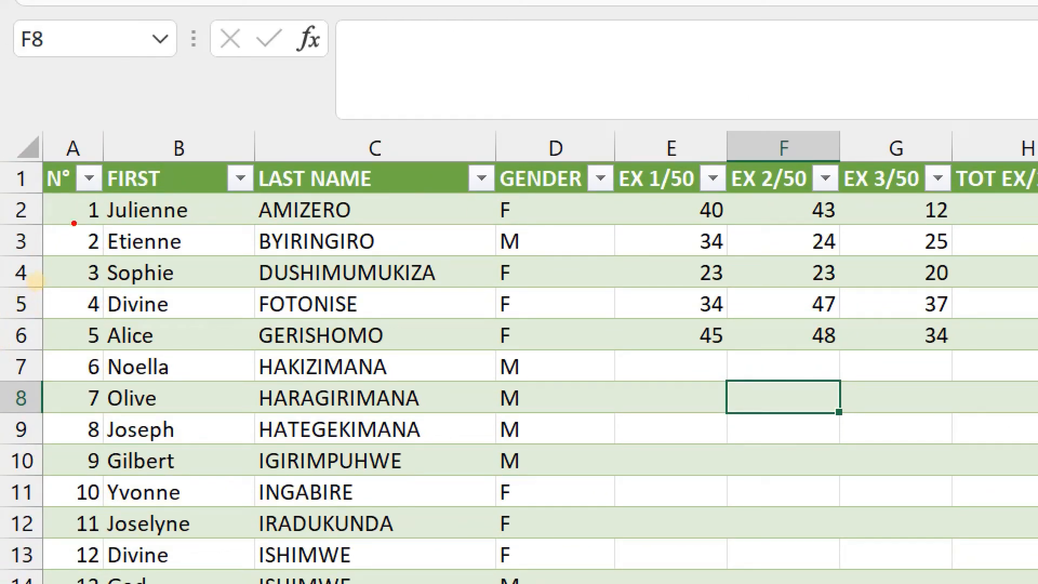
mouse_move(74, 223)
left_mouse_down()
mouse_move(103, 249)
mouse_move(217, 266)
left_mouse_up()
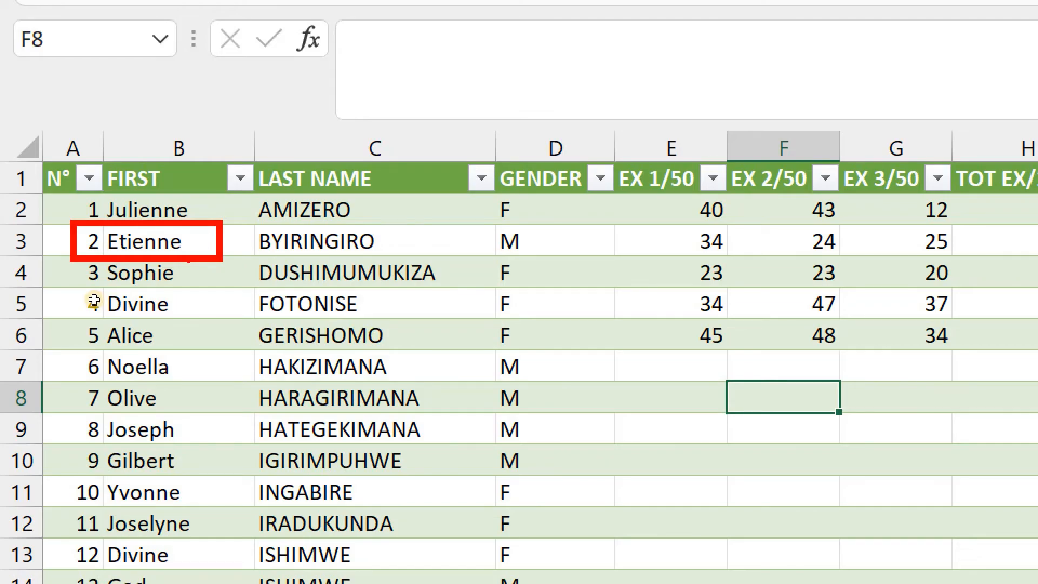
key("Escape")
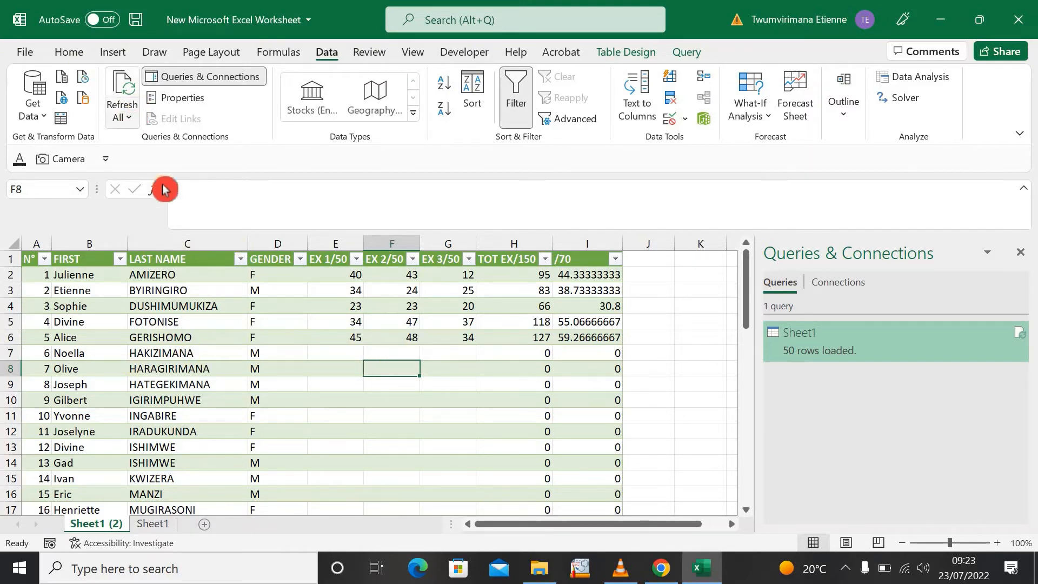
- Close the Queries & Connections pane and open the connection properties for the imported student table
left_click(1020, 253)
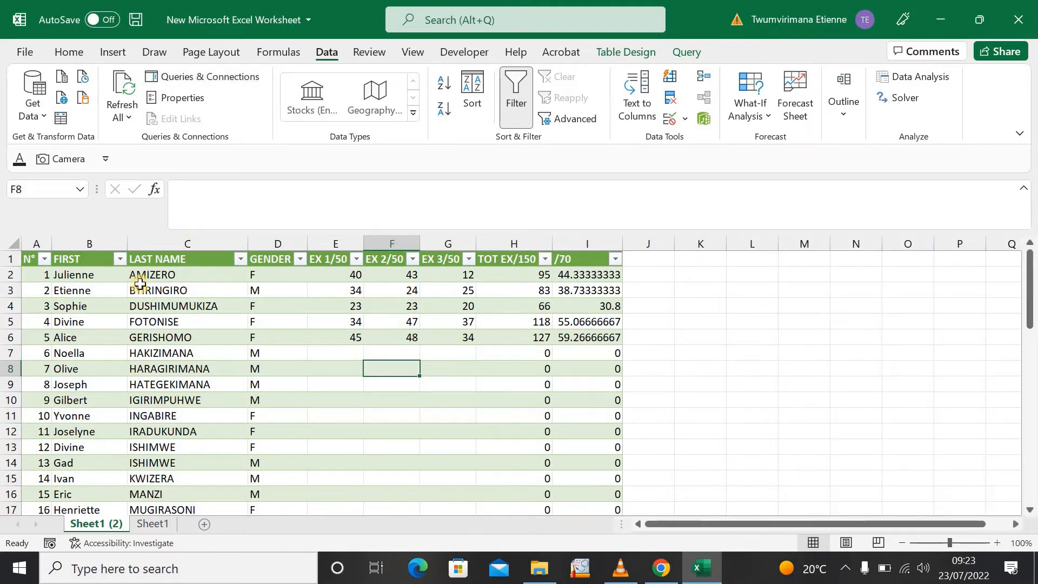
left_click(21, 259)
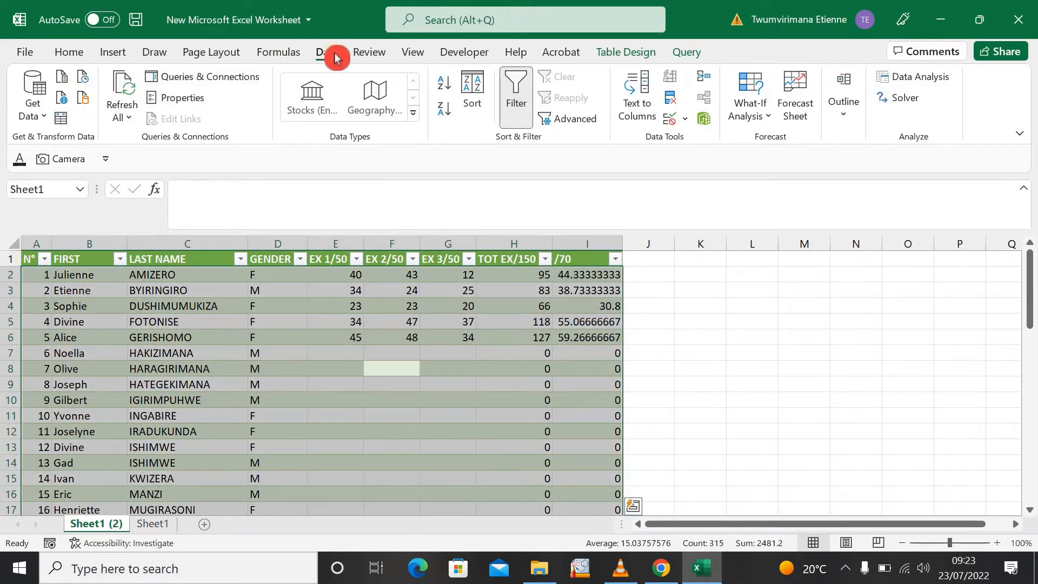
left_click(130, 120)
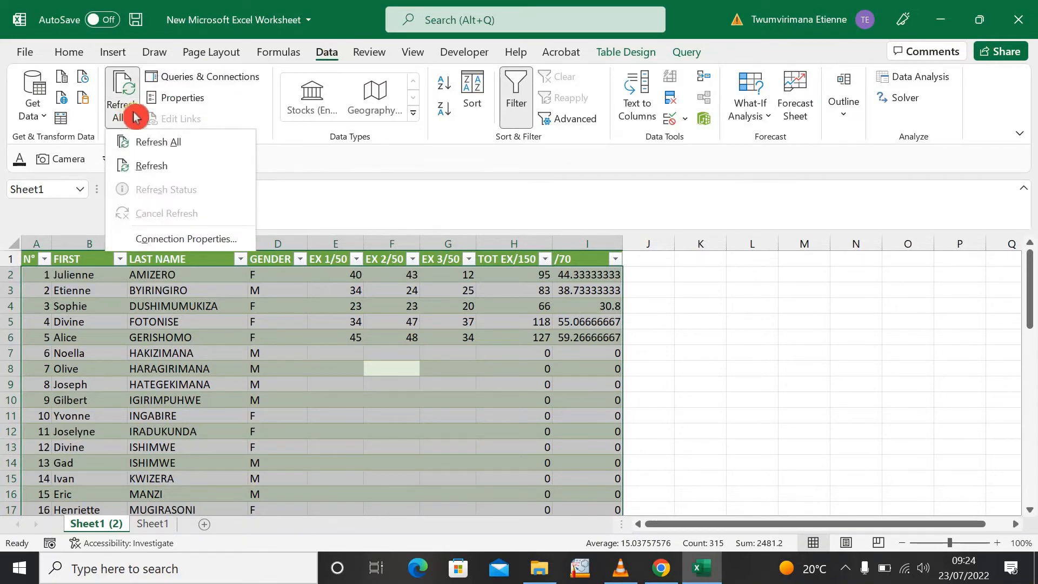
left_click(172, 241)
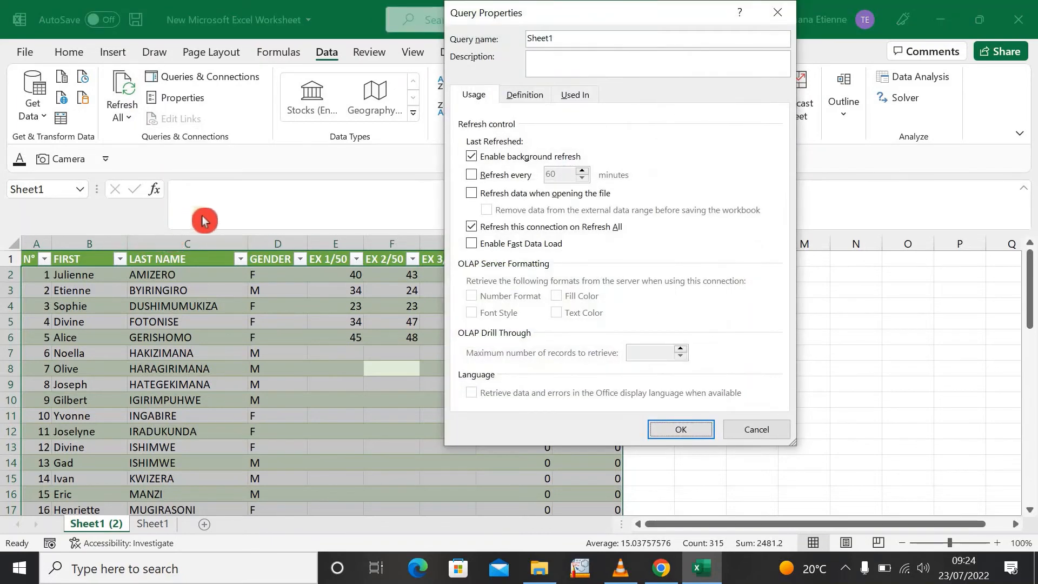
- Turn off background refresh for the Sheet1 query and make it refresh every 2 minutes and when opening the file
left_click(473, 158)
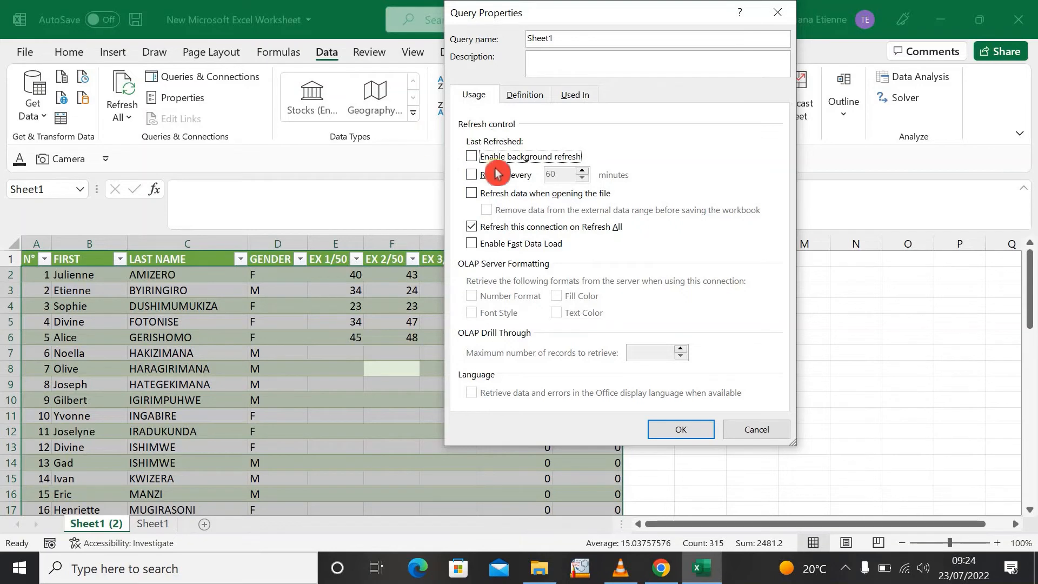
left_click(473, 177)
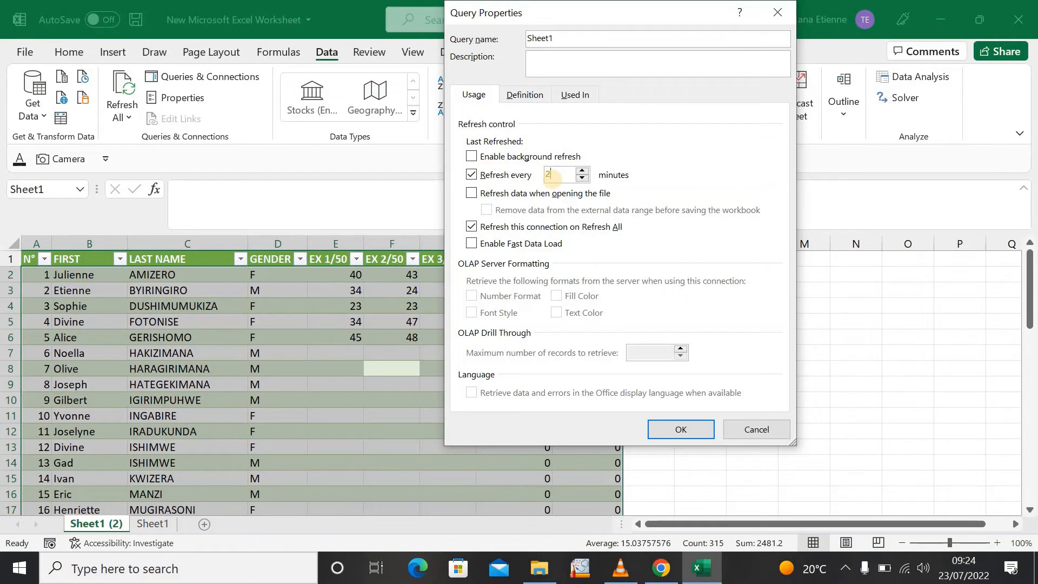
left_click(539, 185)
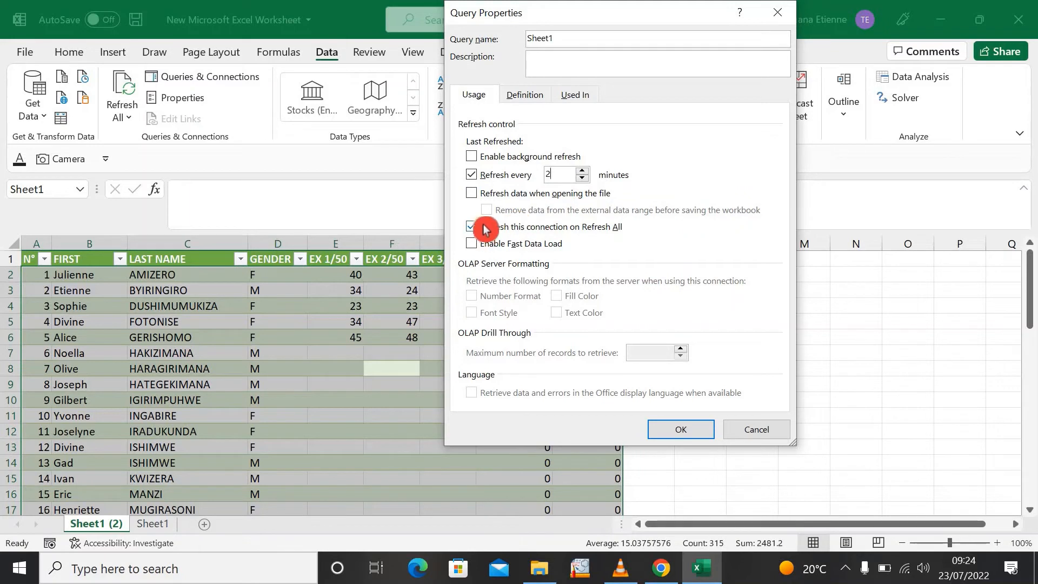
left_click(473, 193)
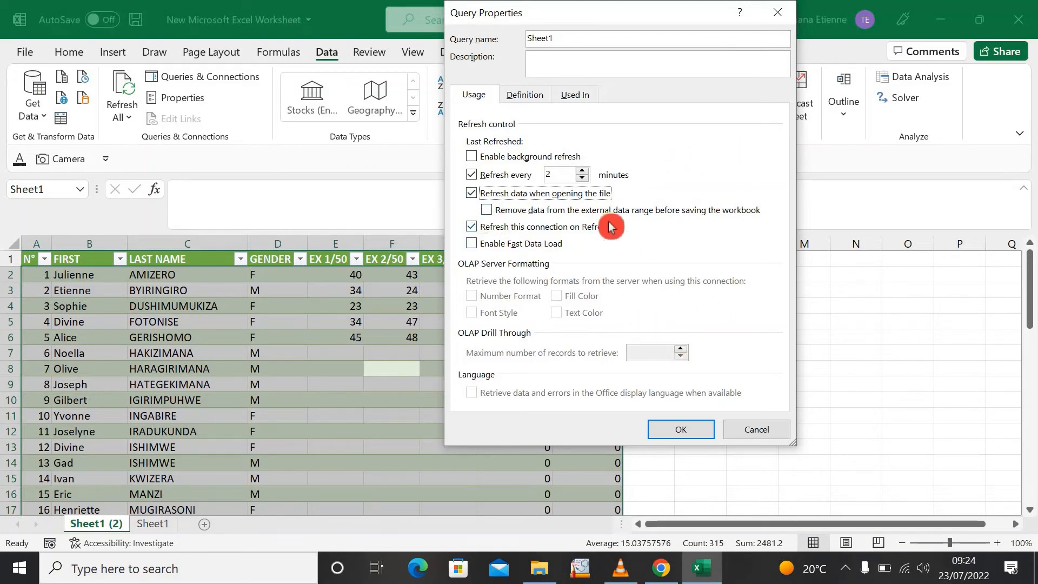
left_click(682, 432)
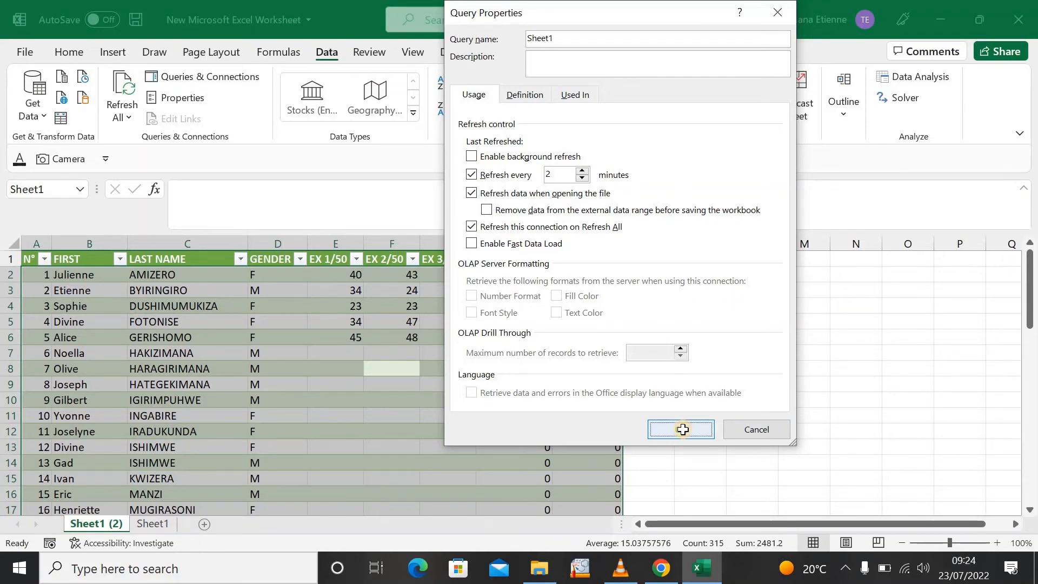
left_click(707, 400)
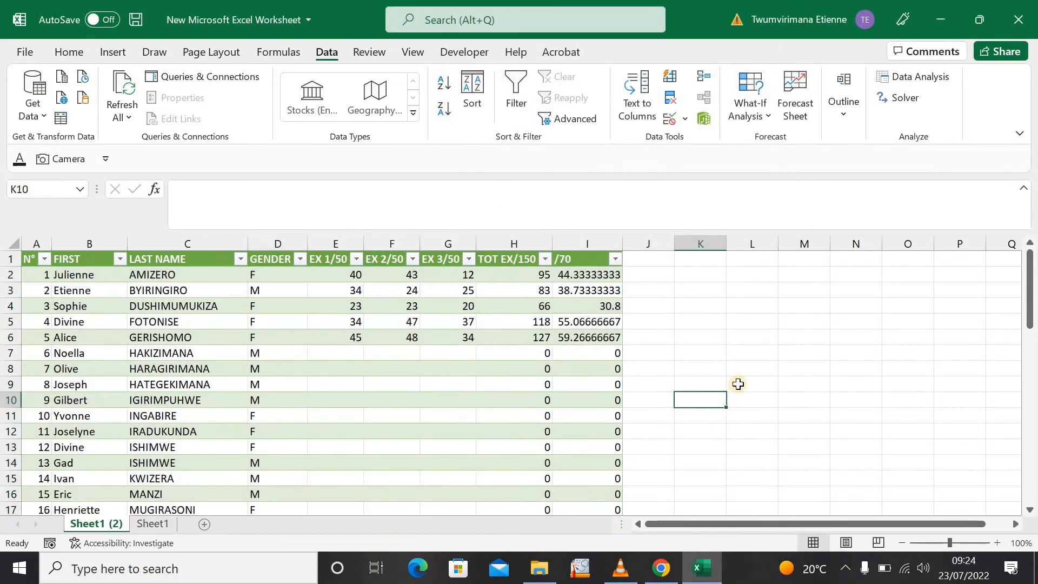
- Close the Excel workbook with its changes saved and return to the SCORE 2 sheet in Google Sheets
left_click(1025, 22)
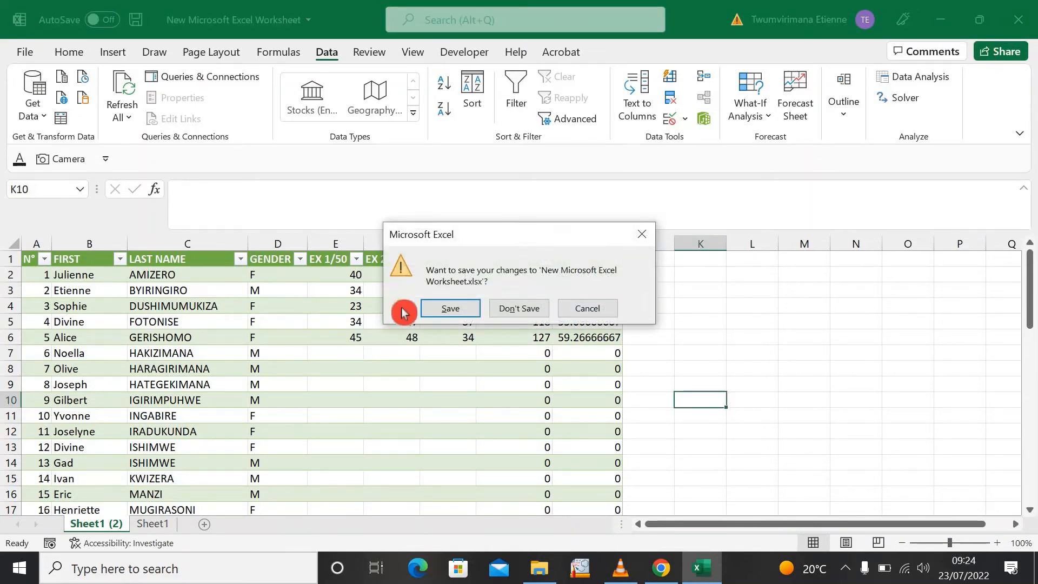
left_click(450, 313)
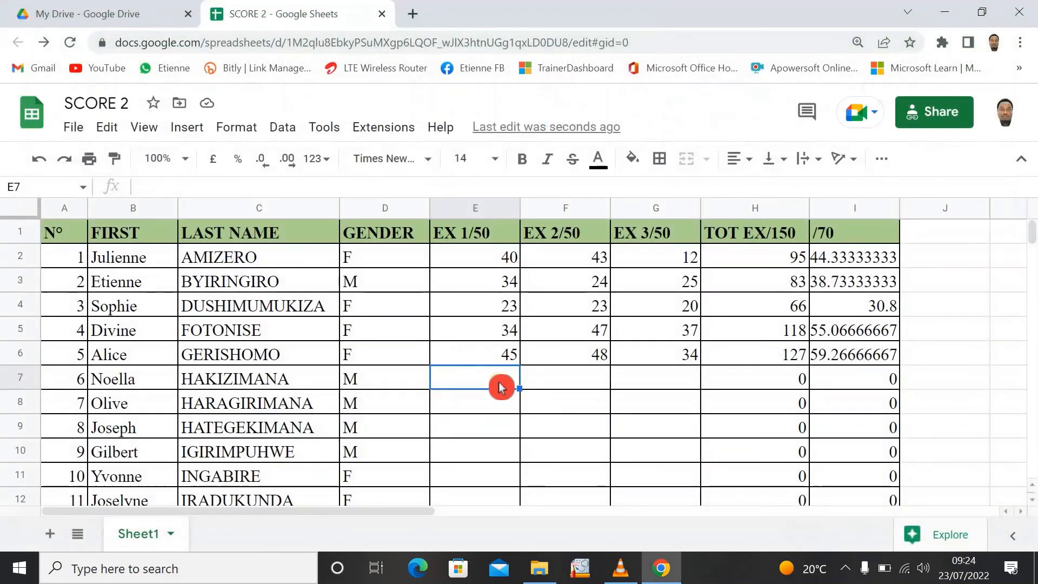
left_click(562, 413)
left_click(479, 369)
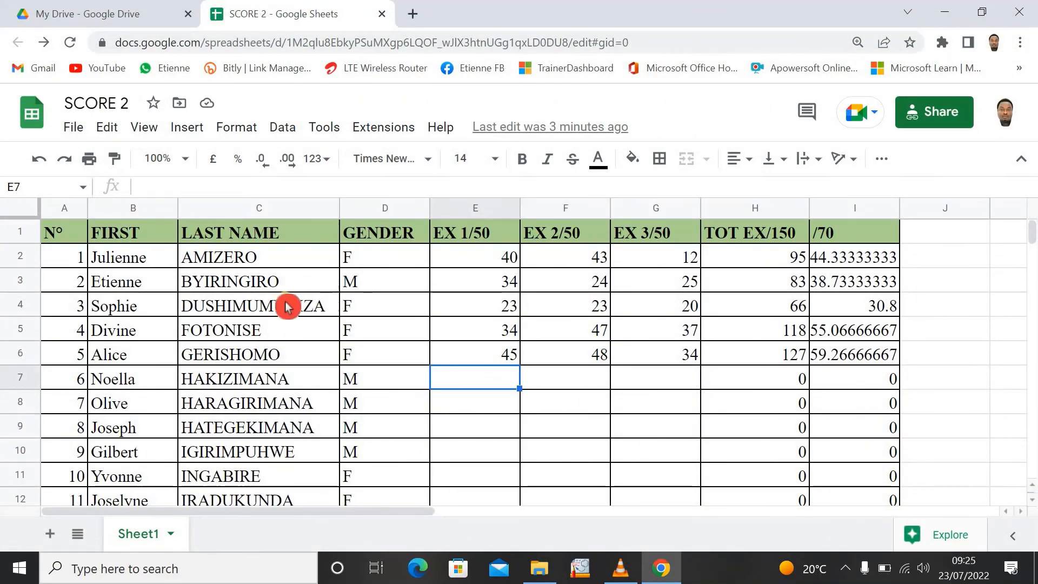
- Replace the second student's first name in cell B3 with another first name
left_click(164, 286)
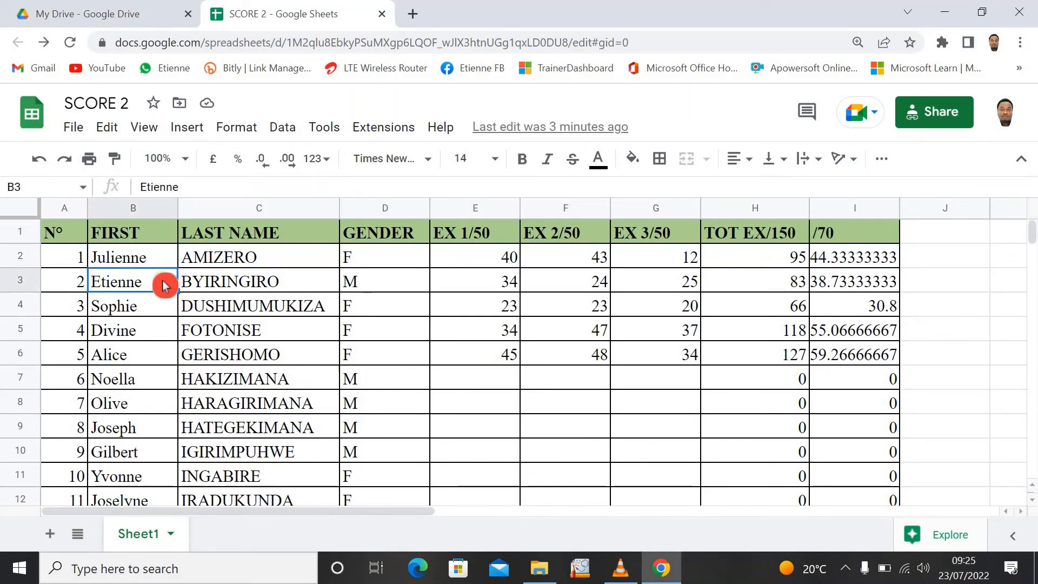
type("Jus")
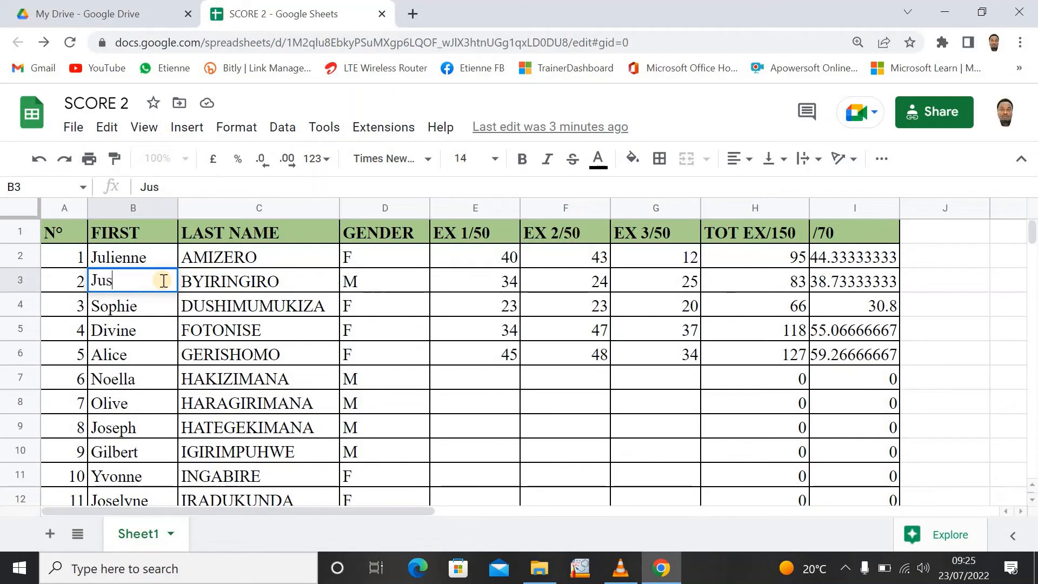
type("tin")
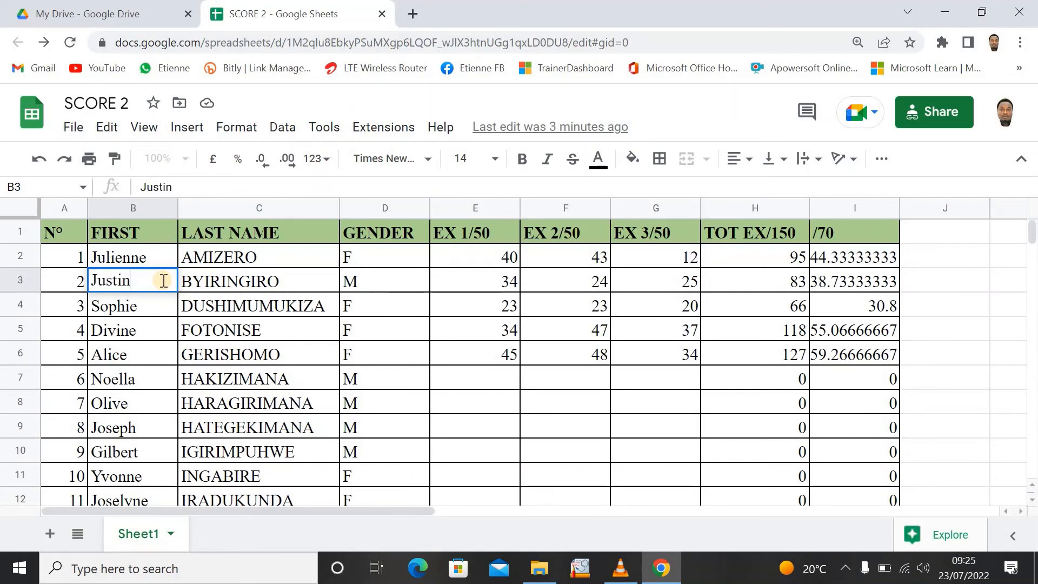
left_click(385, 336)
- Enter the EX 1/50 marks 31, 25 and 23 in cells E7, E8 and E9
left_click(510, 380)
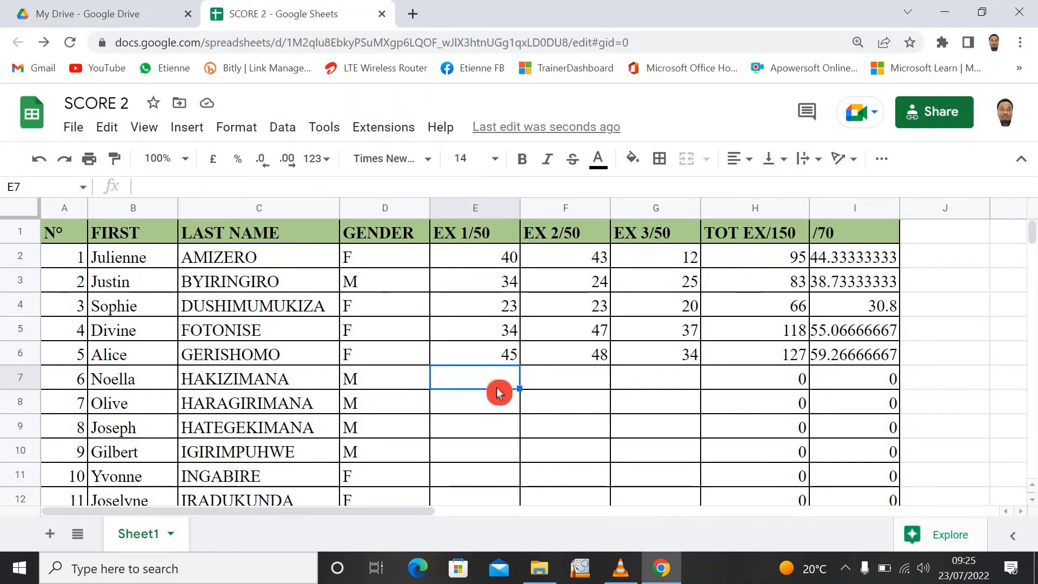
type("31")
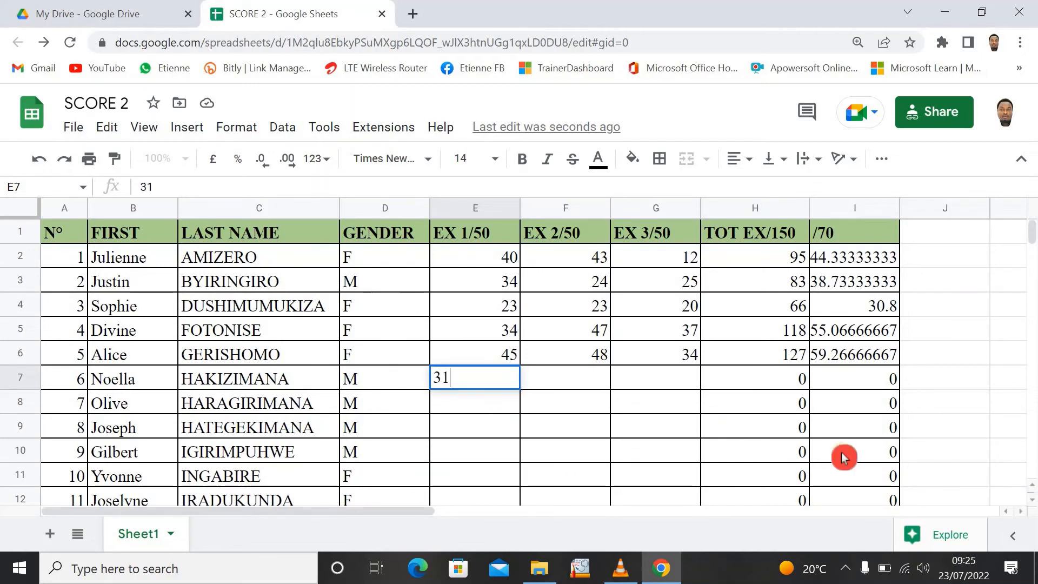
key("Return")
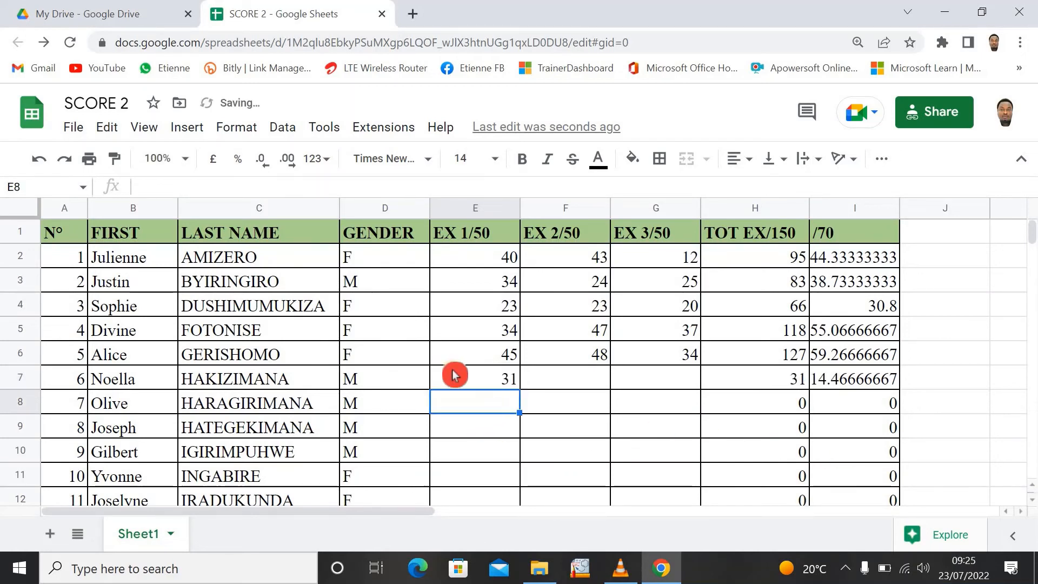
type("25")
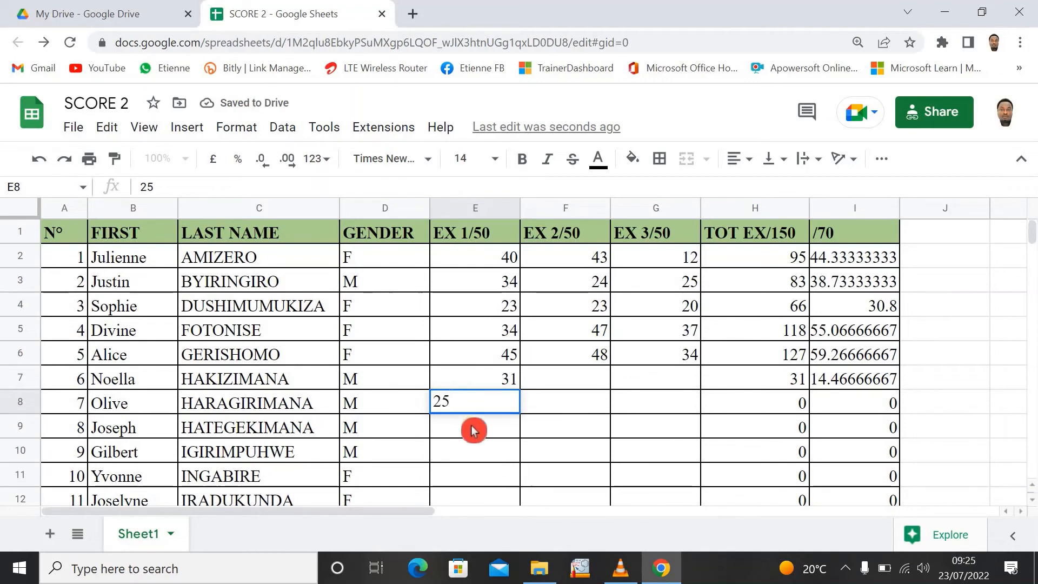
left_click(472, 430)
type("23")
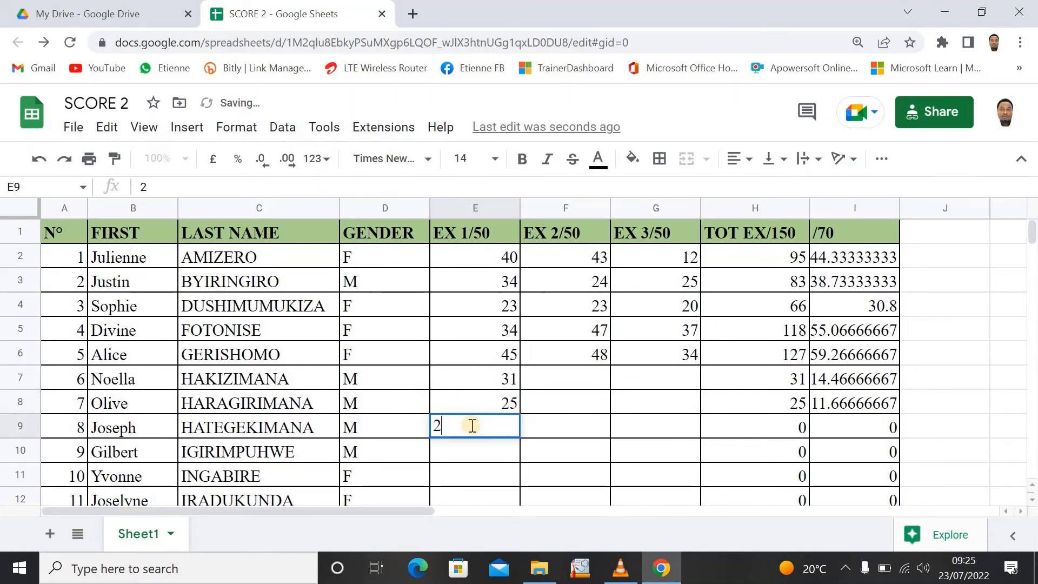
- Enter the EX 2/50 mark 26 in cell F8
left_click(574, 419)
left_click(577, 410)
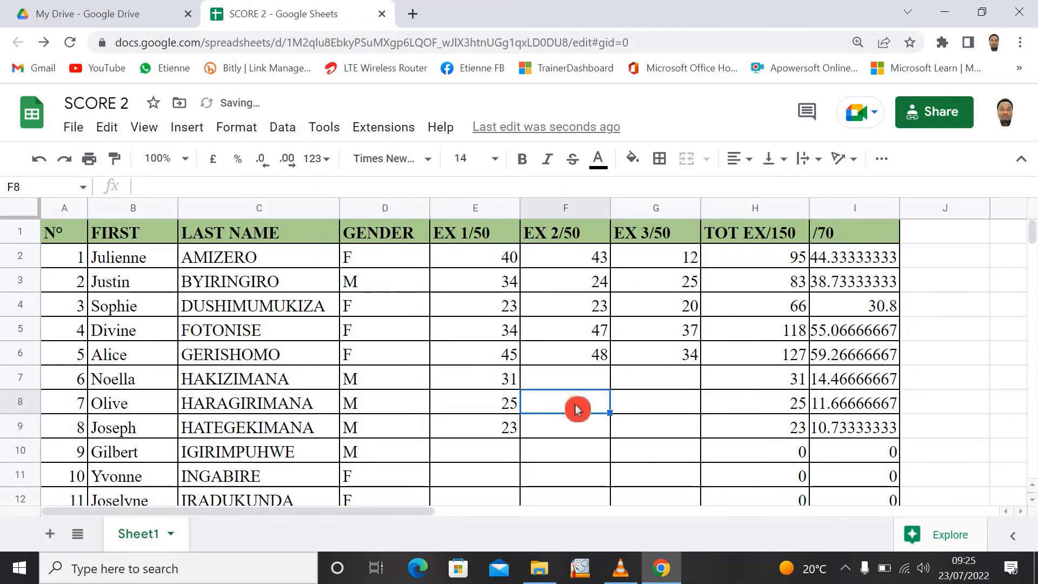
type("2")
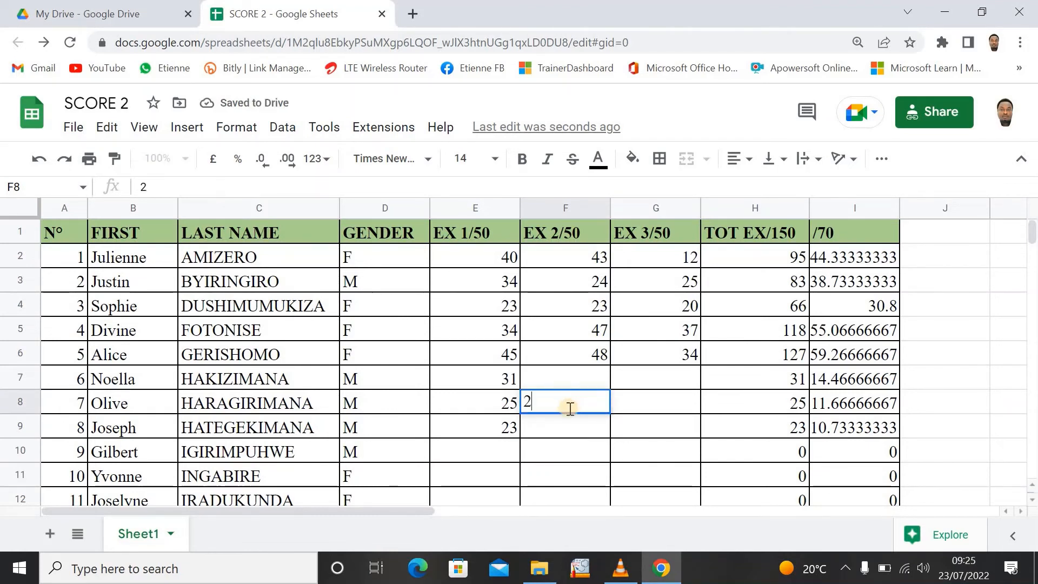
type("6")
key("Return")
- Complete row 7 with the marks 50 for EX 2/50 and 35 for EX 3/50
left_click(578, 385)
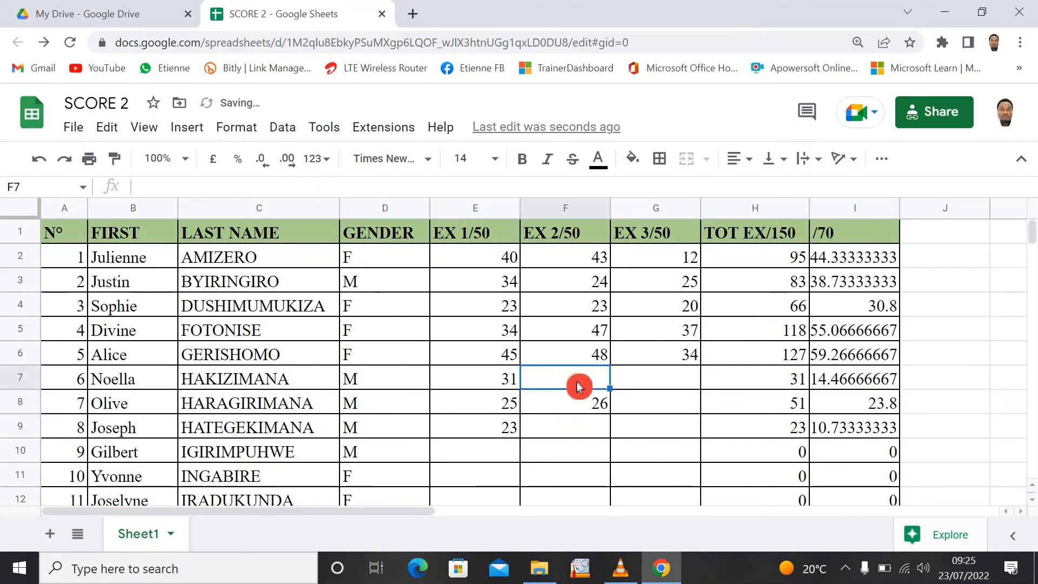
type("4")
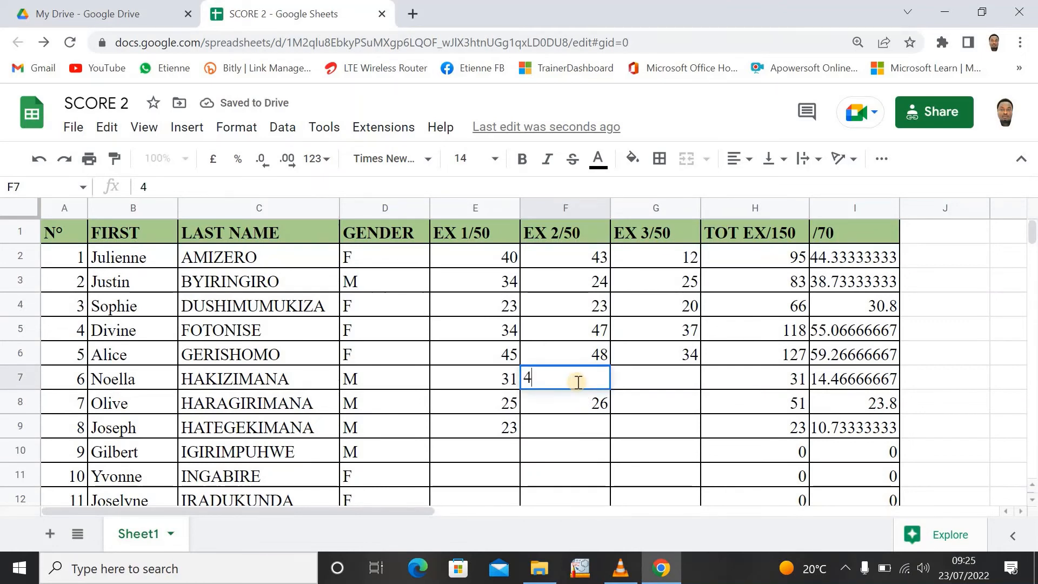
type("0")
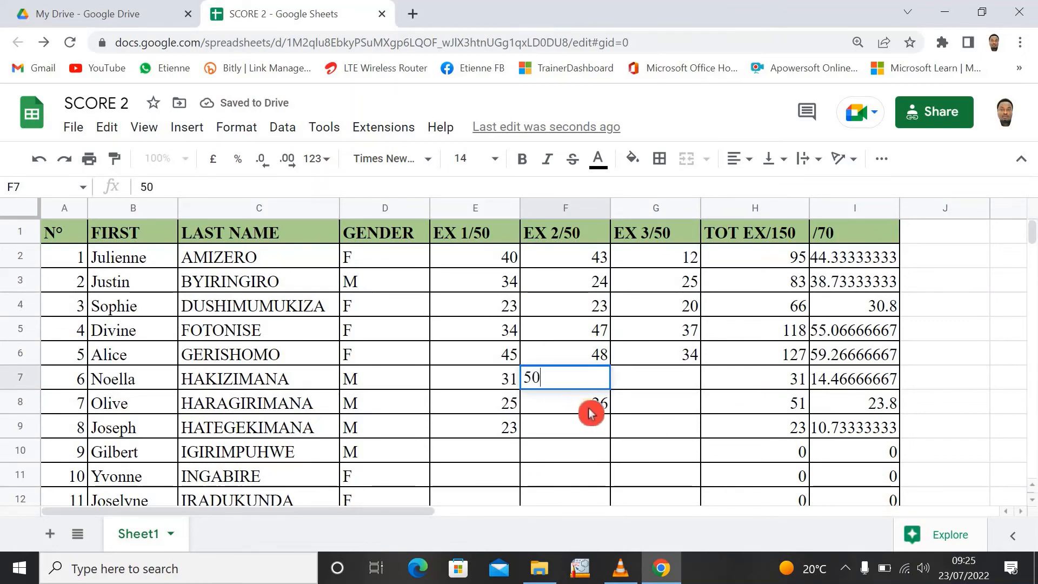
key("Return")
left_click(622, 379)
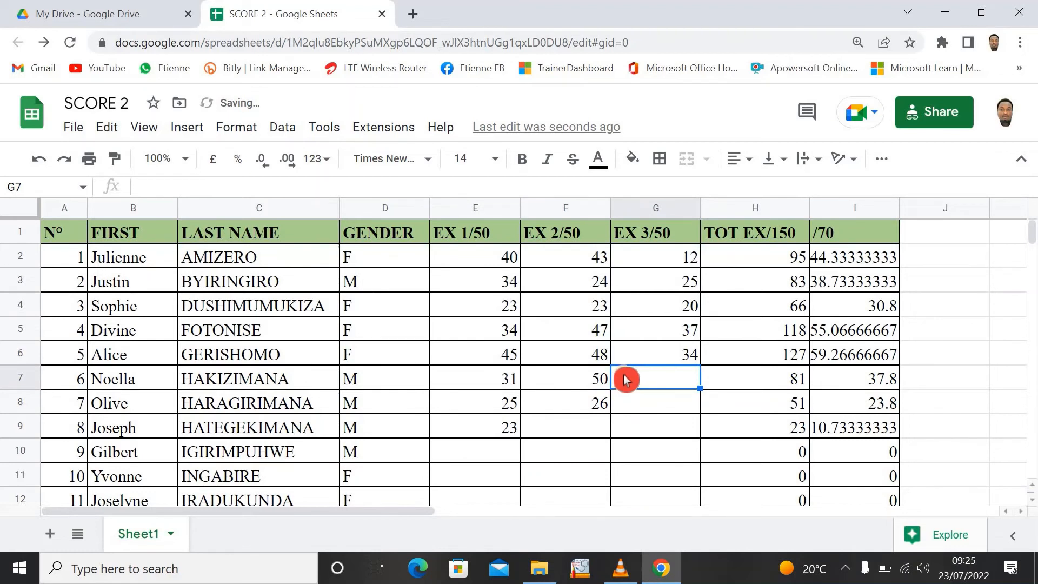
type("3")
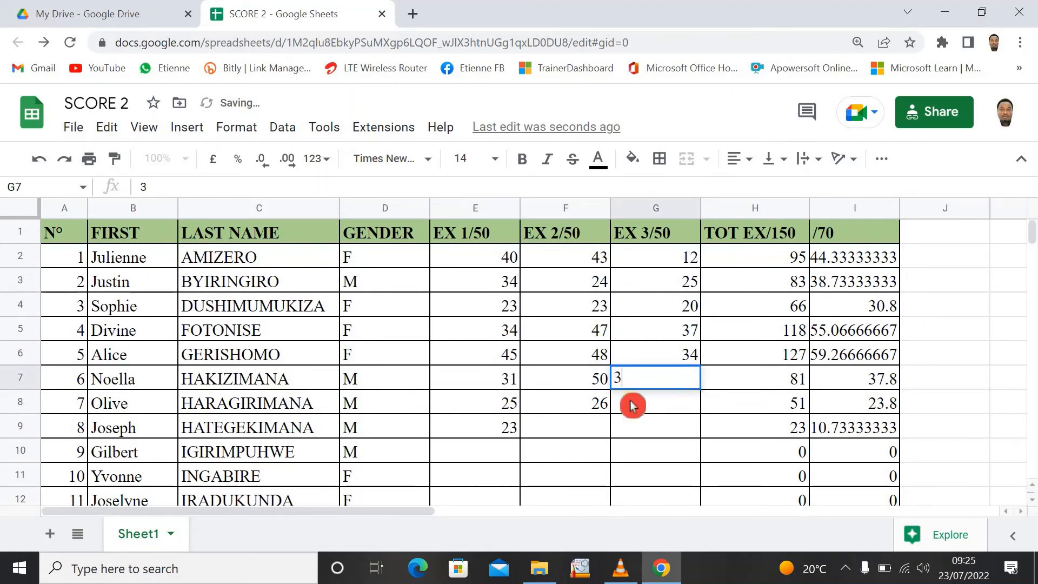
type("5")
key("Return")
- Fill the EX 2/50 mark 26 from F8 and the EX 1/50 mark 23 from E9 down to row 12
left_click(559, 431)
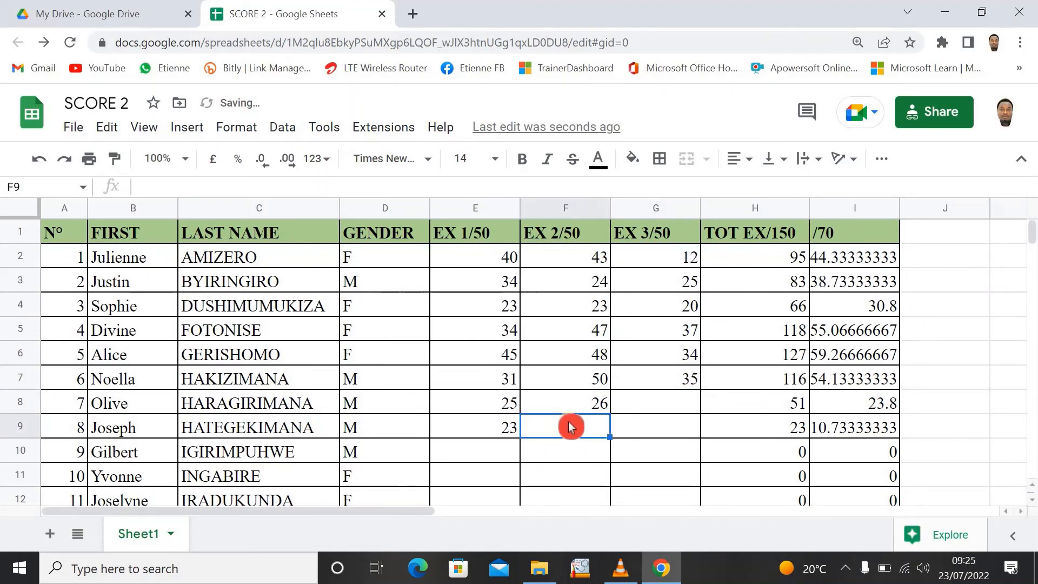
left_click(572, 411)
left_click(580, 417)
left_click(597, 410)
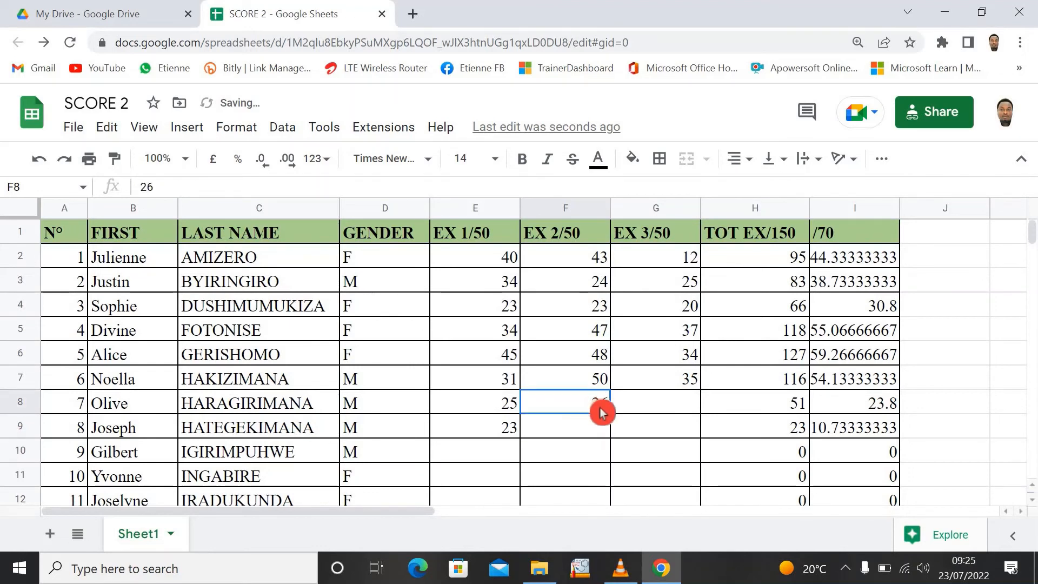
left_click_drag(605, 507, 595, 500)
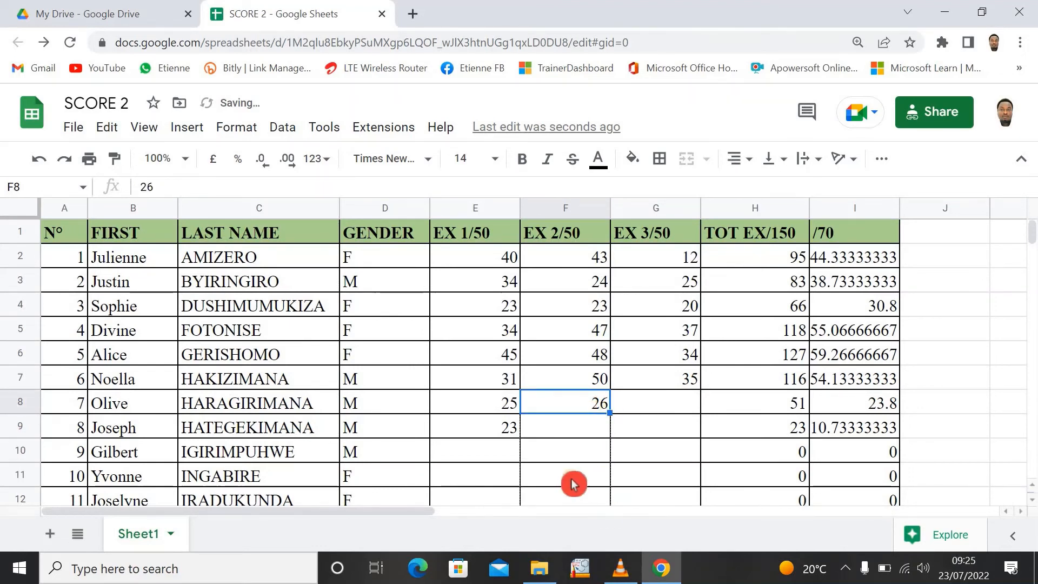
left_click(500, 430)
left_click_drag(518, 437, 521, 500)
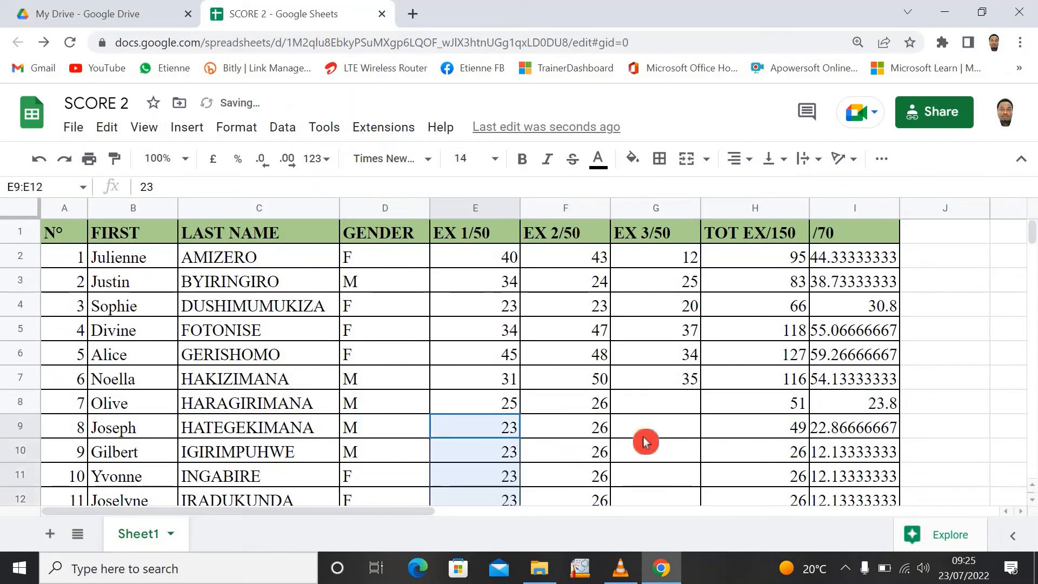
- Enter the EX 3/50 mark 40 in cell G8 and fill it down the column past row 18
left_click(665, 406)
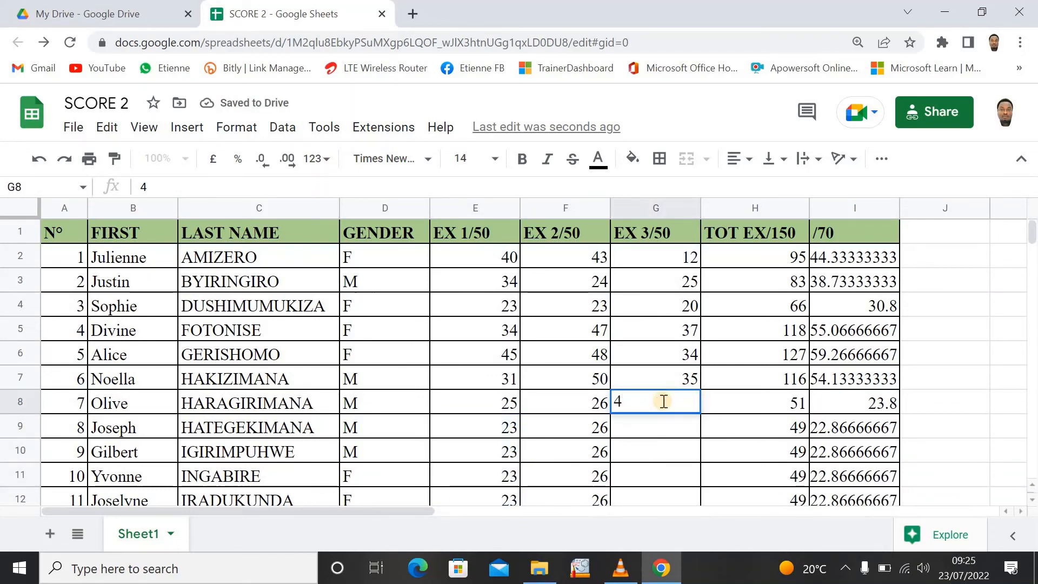
left_click(667, 424)
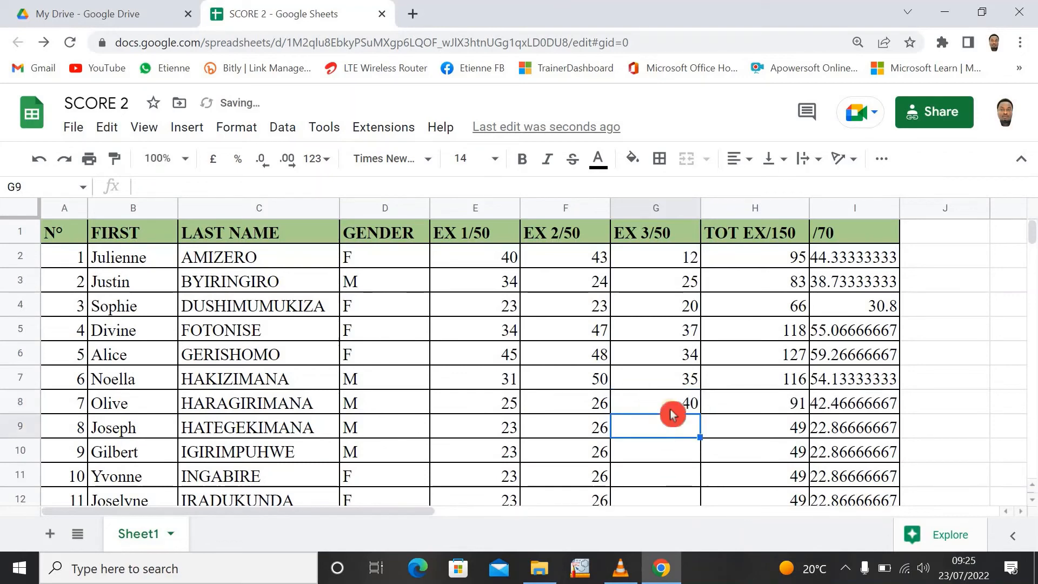
left_click(691, 411)
left_click_drag(698, 414, 589, 479)
left_click(589, 479)
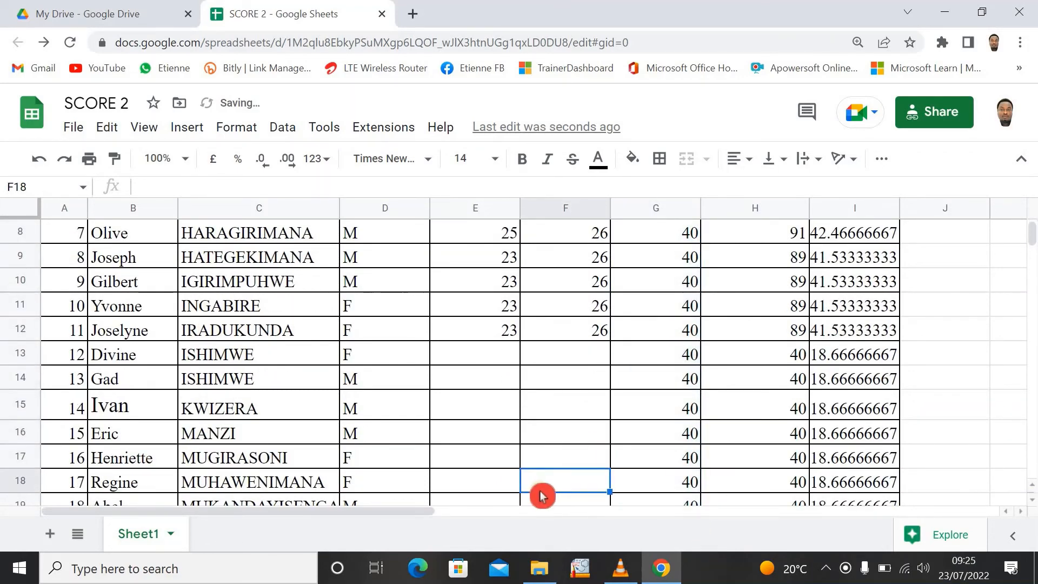
- Enter the EX 2/50 mark 22 in cell F13
left_click(597, 360)
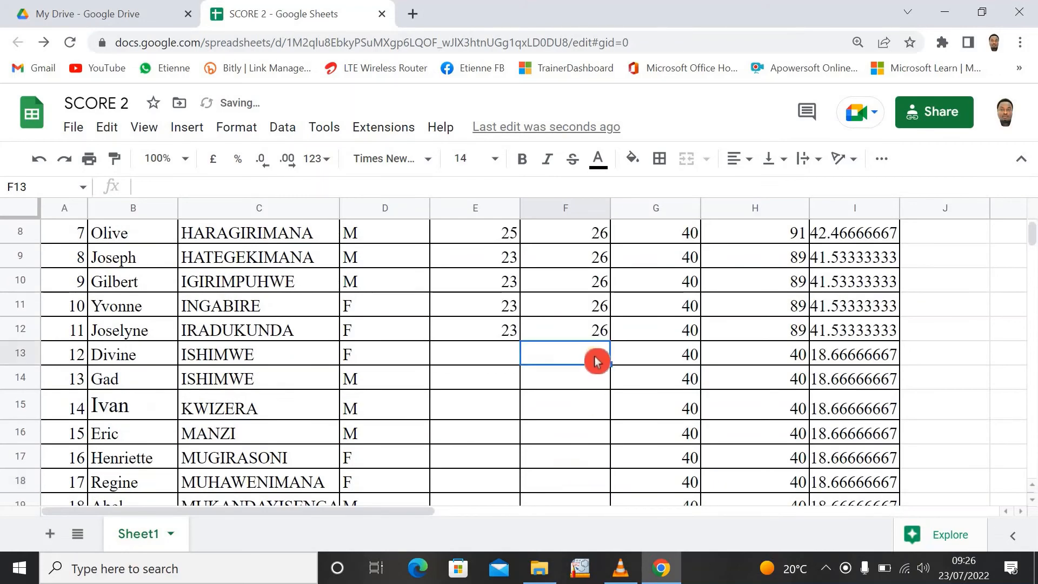
type("22")
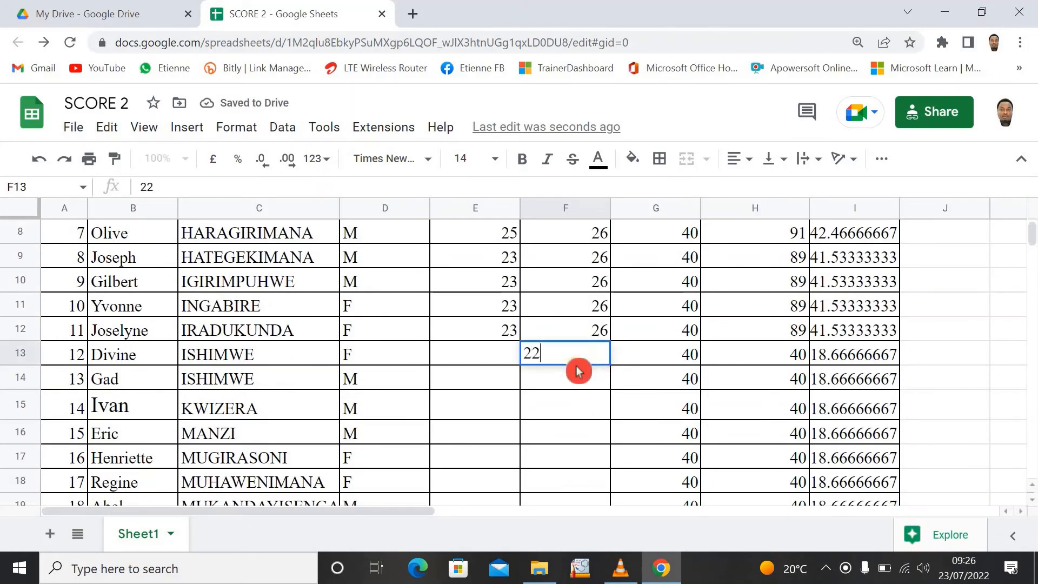
key("Return")
- Enter the EX 1/50 mark 41 in cell E13 and fill it down to row 19
left_click(500, 361)
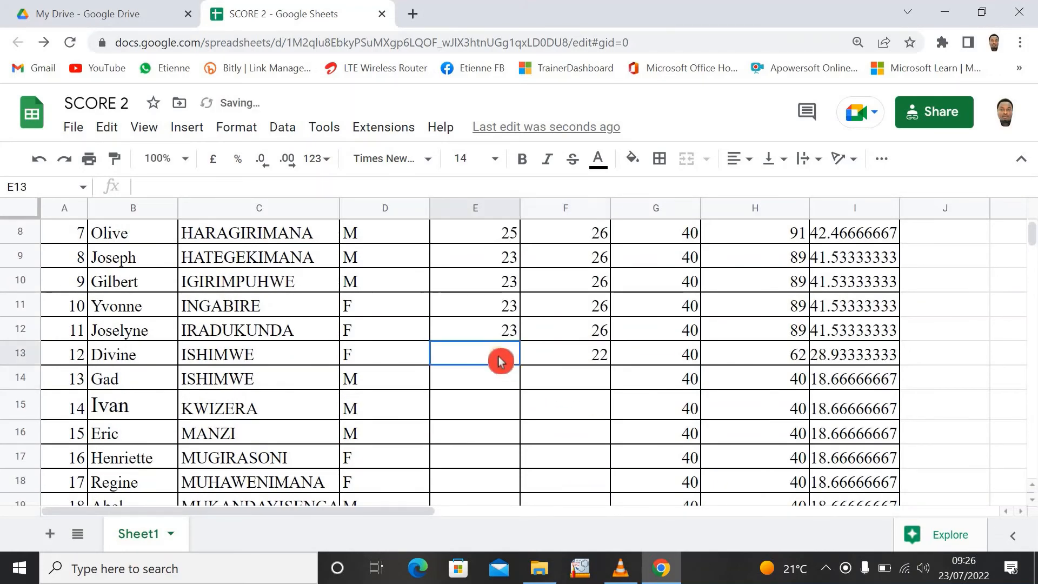
type("4")
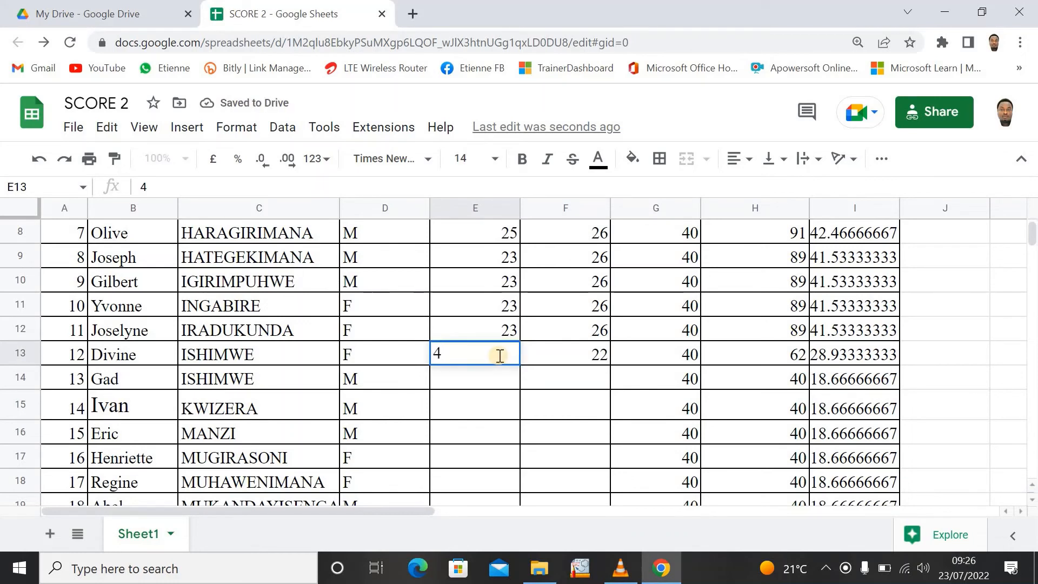
type("1")
key("Return")
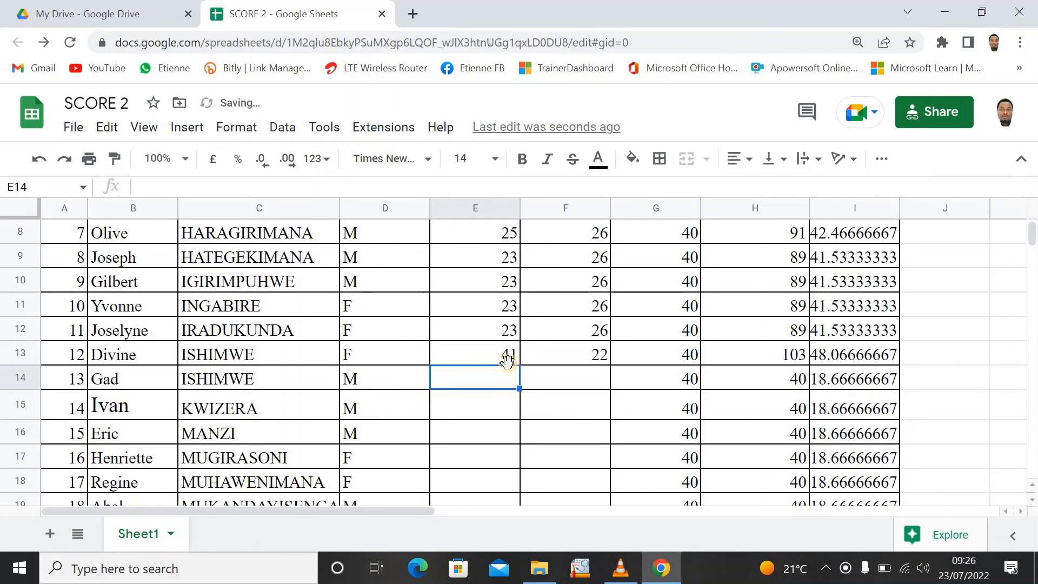
left_click(516, 362)
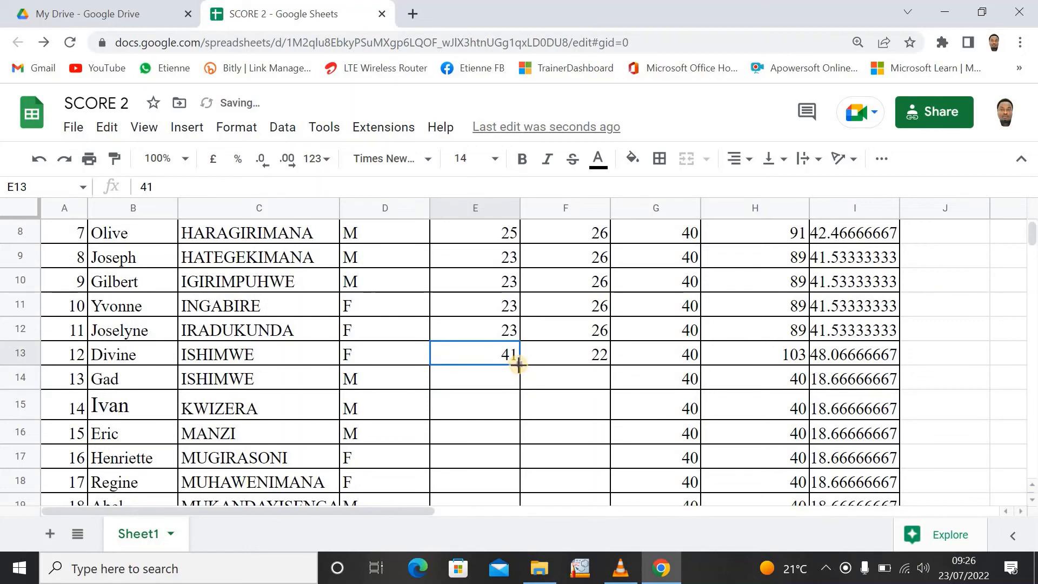
left_click_drag(516, 440, 521, 500)
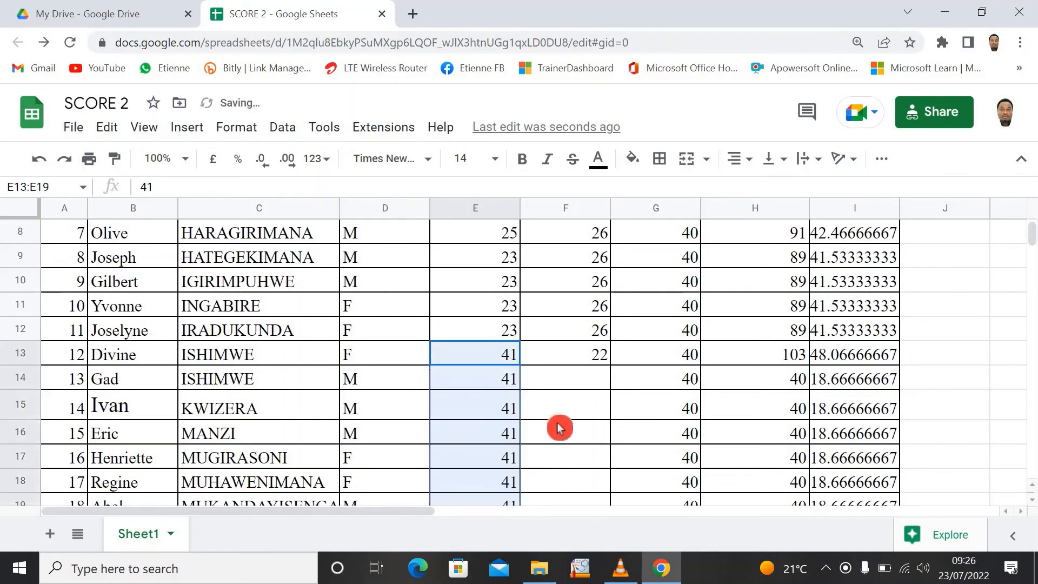
- Enter the EX 2/50 mark 26 in cell F14 and extend the series from F13:F14 down to row 19
left_click(565, 400)
left_click(567, 378)
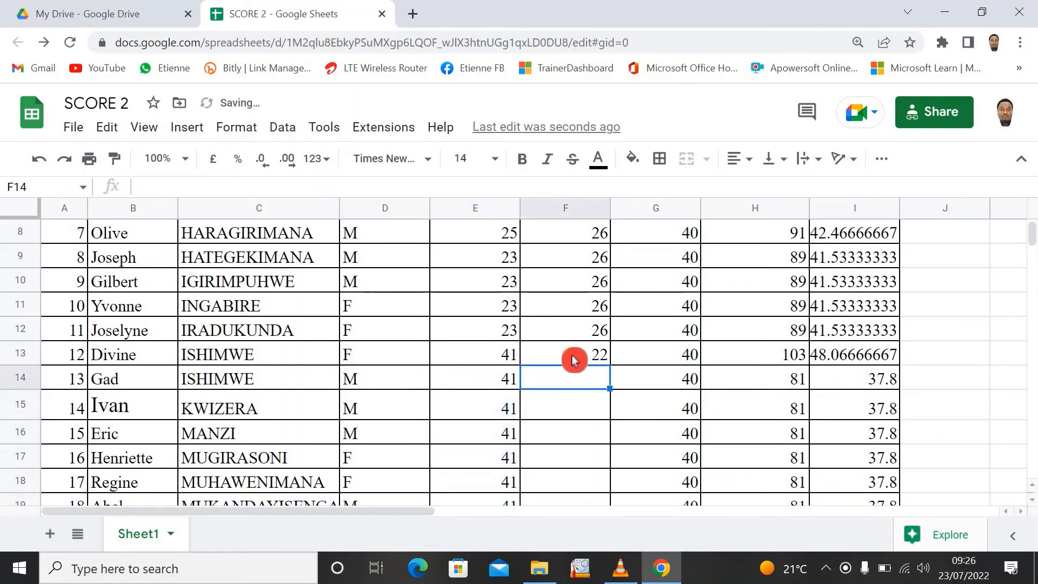
type("2")
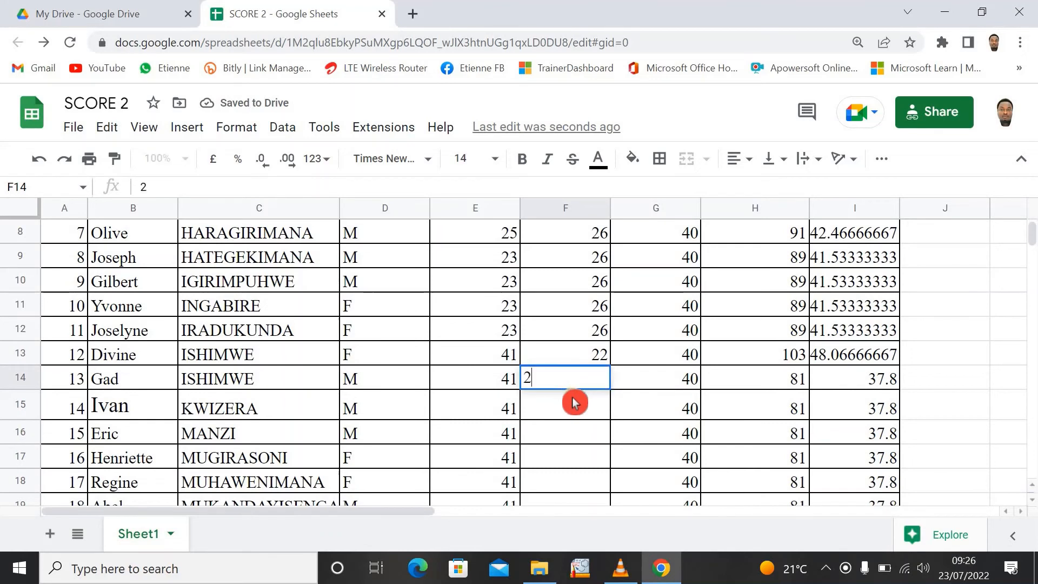
type("6")
key("Return")
left_click_drag(569, 359, 596, 389)
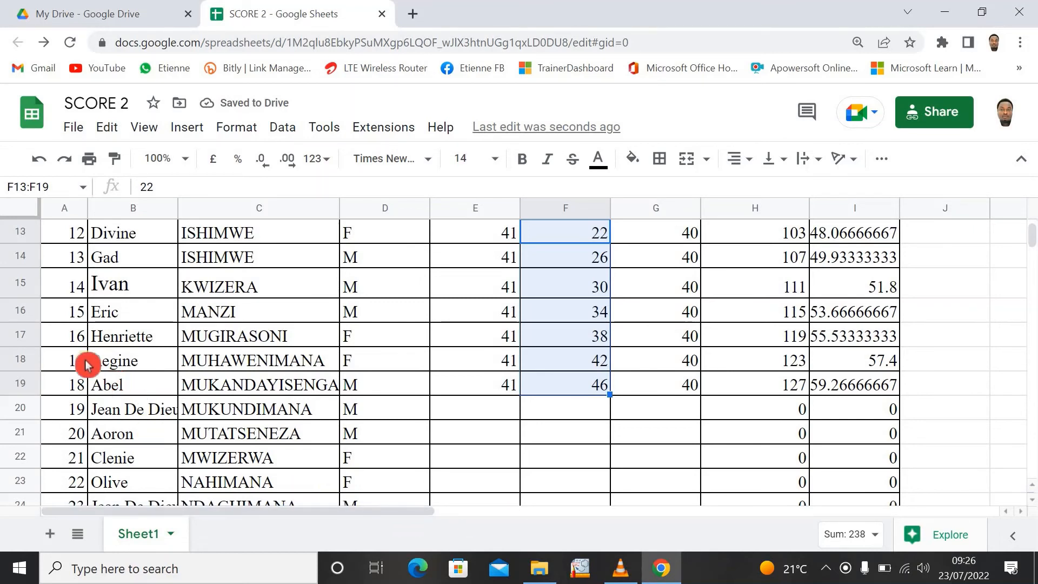
left_click(500, 460)
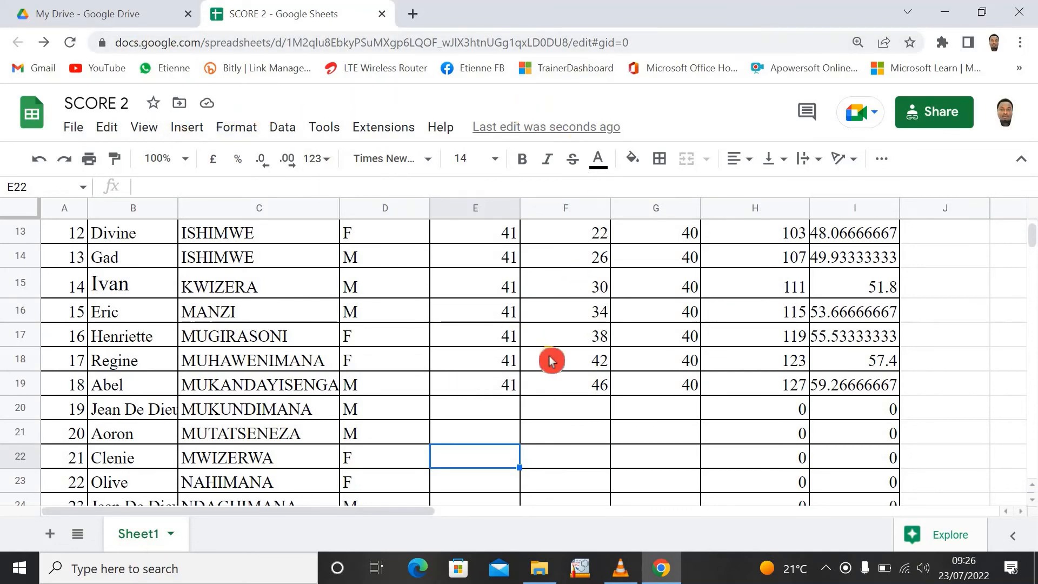
- Open the New Microsoft Excel Worksheet workbook from the desktop, maximize its window and enable its external data connections
scroll(621, 353, "up", 4)
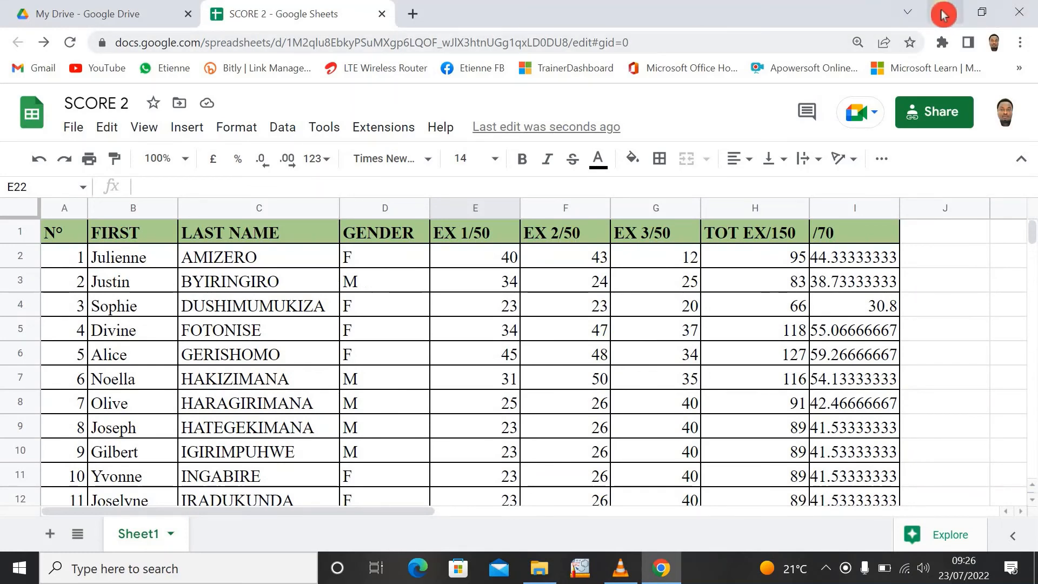
left_click(943, 14)
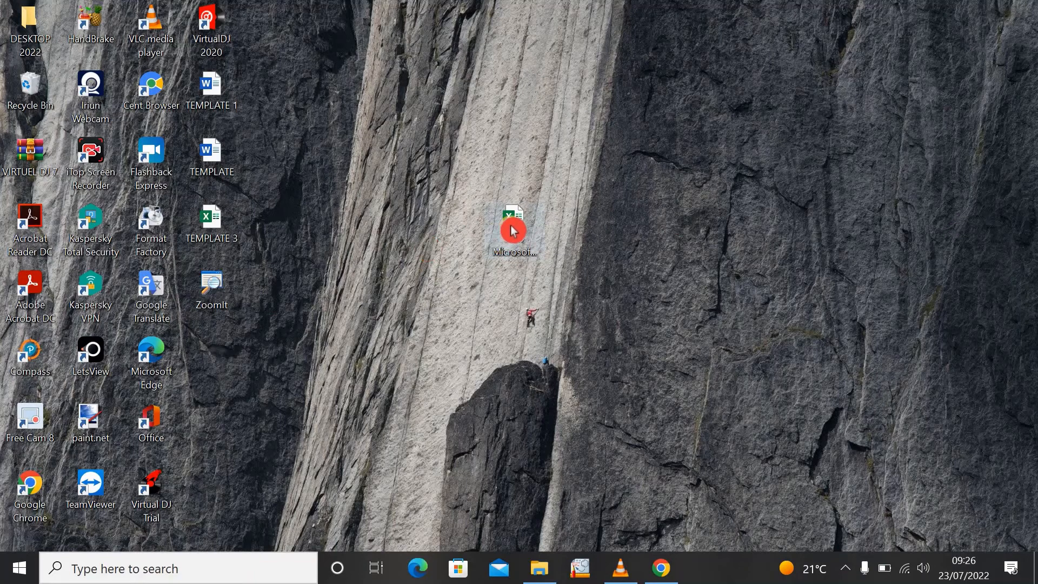
double_click(513, 226)
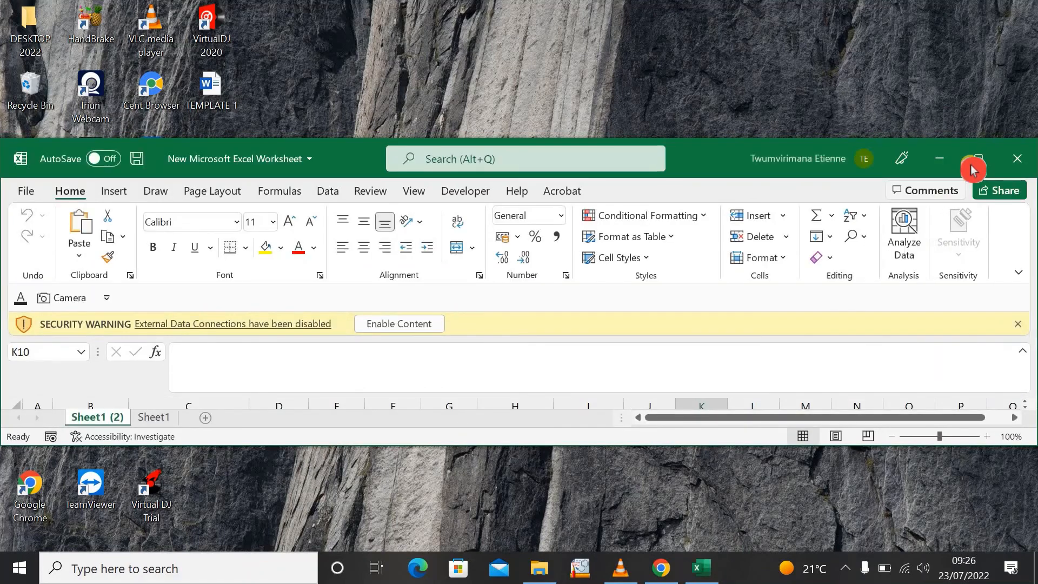
left_click(973, 165)
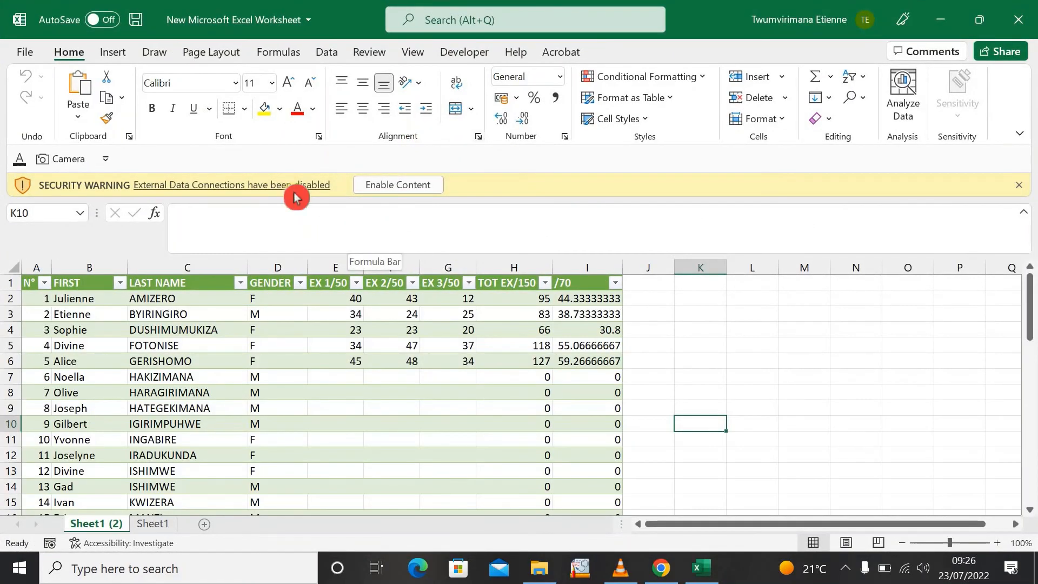
left_click(391, 186)
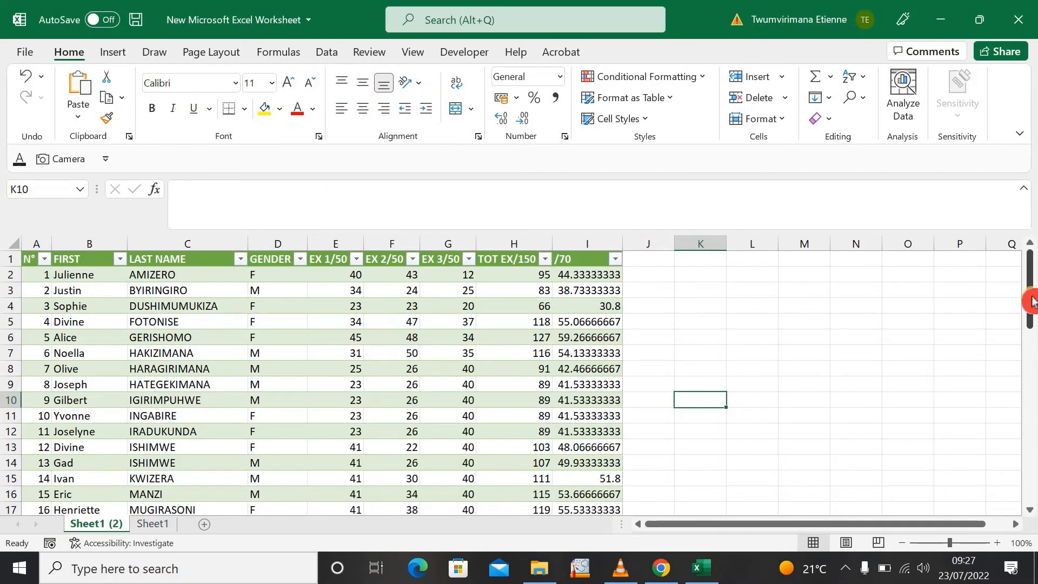
- Examine the linked table on Sheet1 (2) in Excel for the marks added in the SCORE 2 Google Sheet
left_click_drag(1029, 326, 1030, 347)
scroll(541, 378, "down", 1)
scroll(540, 384, "up", 4)
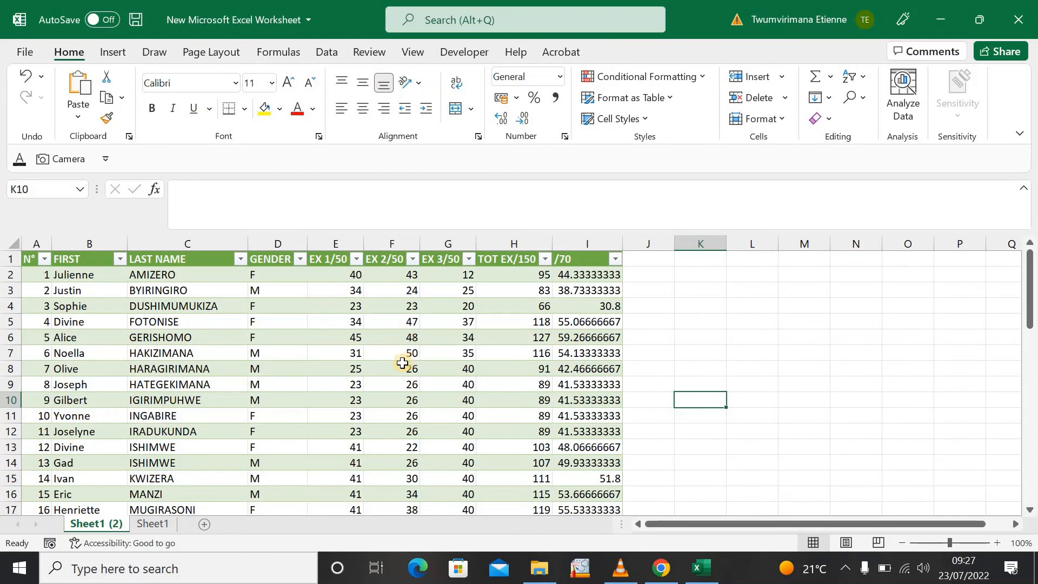
left_click(388, 399)
left_click(416, 431)
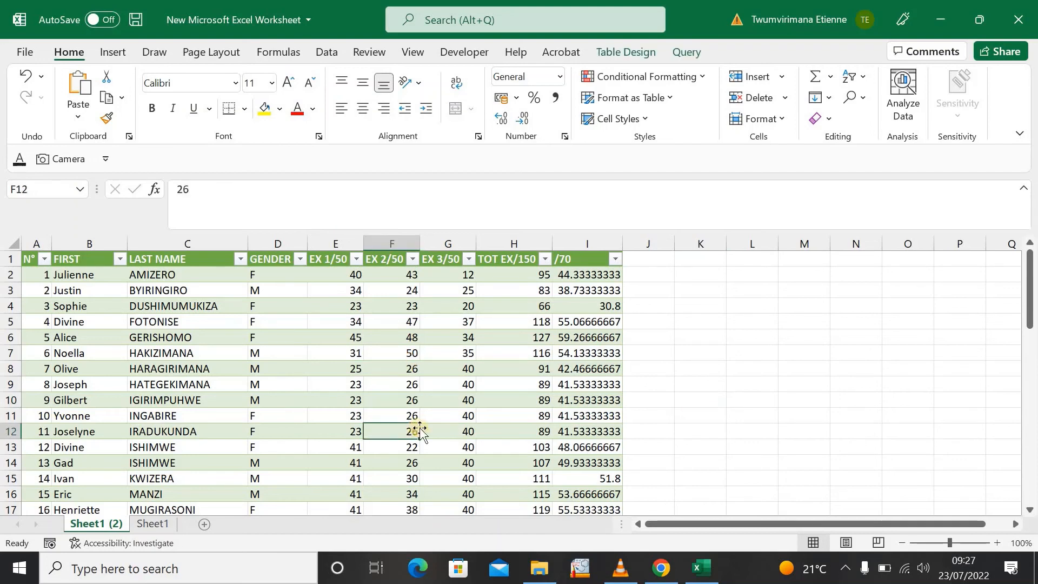
left_click(451, 448)
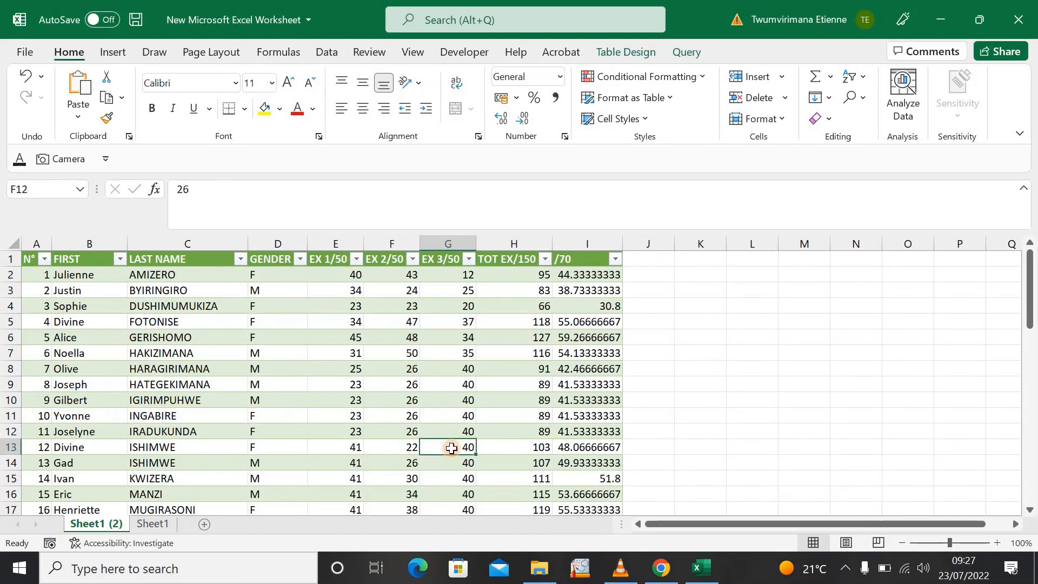
left_click(495, 465)
left_click_drag(1028, 307, 1027, 262)
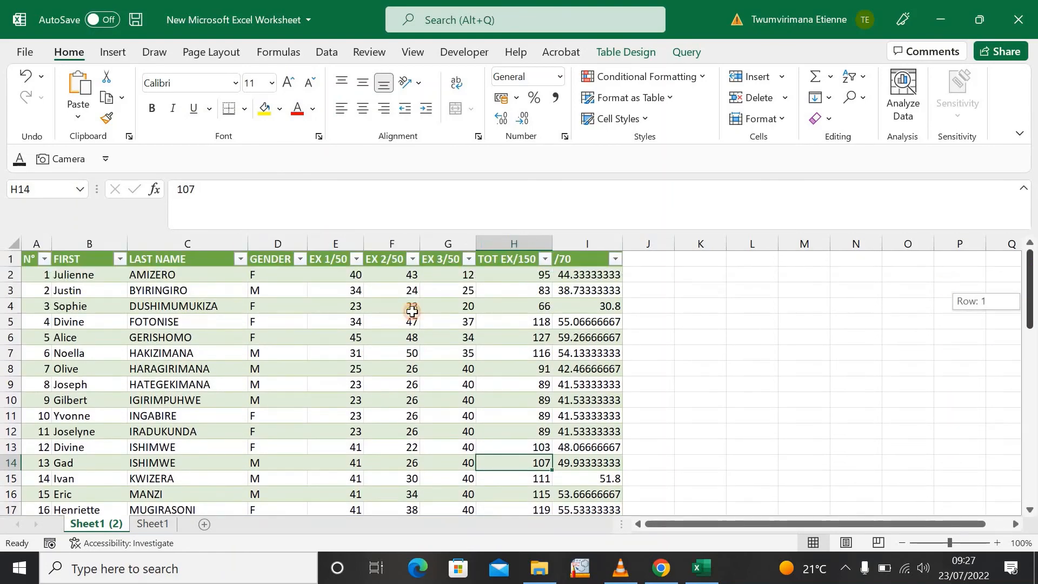
- Switch to the SCORE 2 spreadsheet in Chrome and copy its sharing link with editor access for anyone with the link
left_click(661, 568)
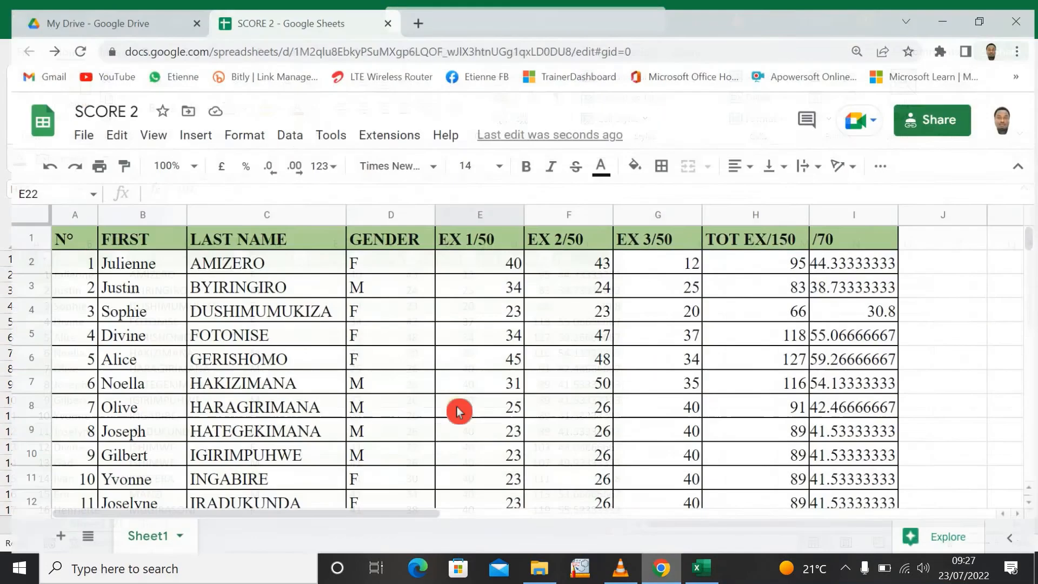
left_click(644, 384)
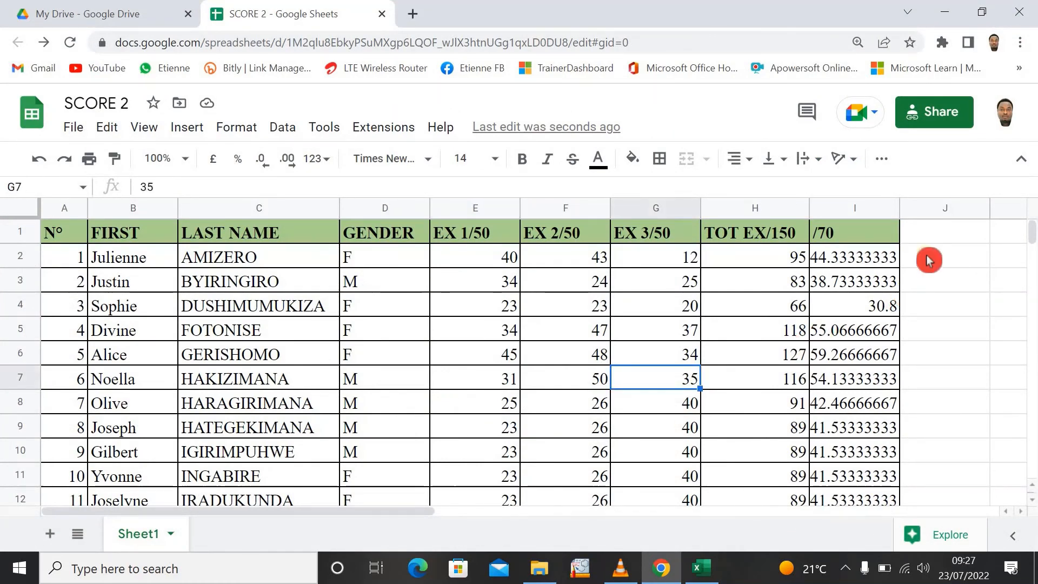
left_click(925, 232)
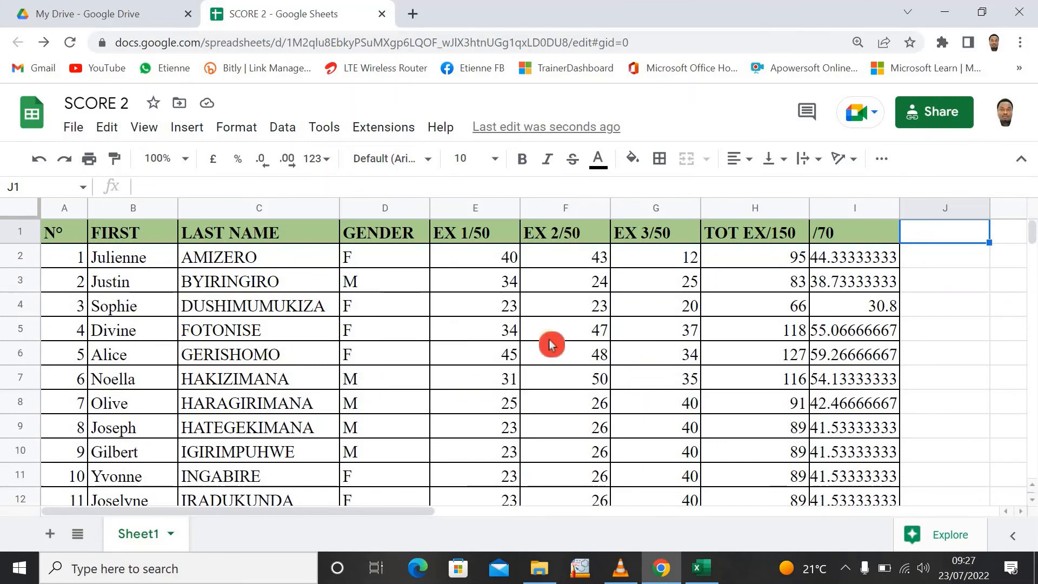
left_click(471, 382)
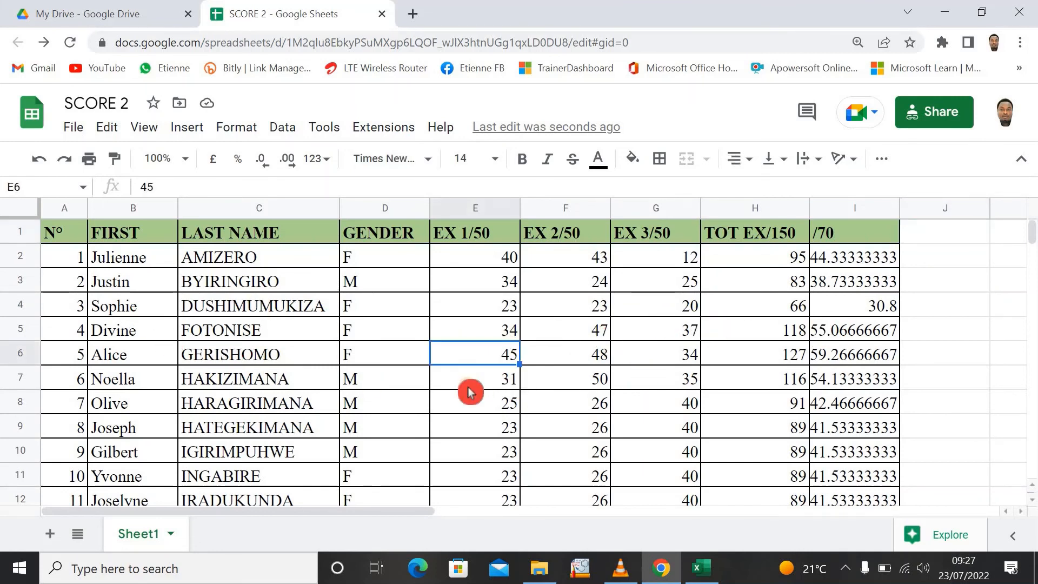
left_click(501, 430)
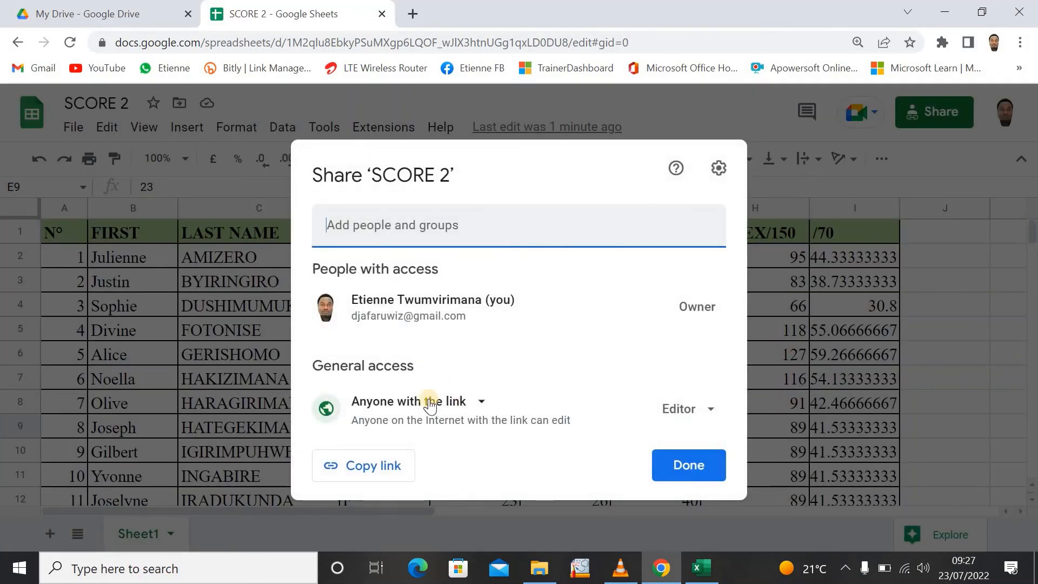
left_click(388, 468)
left_click(688, 466)
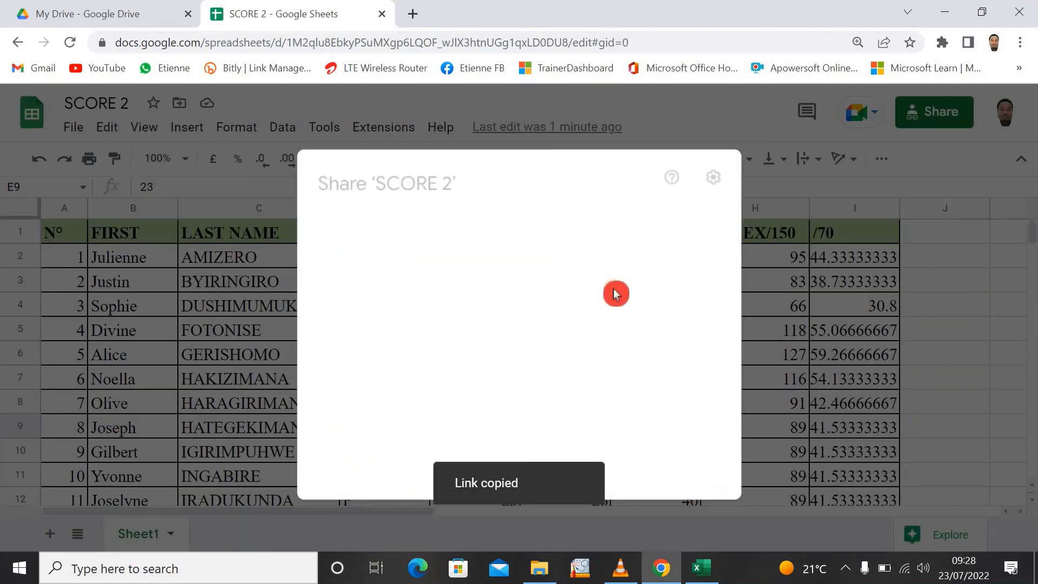
- Open the copied SCORE 2 sharing link in a new browser tab
left_click(418, 20)
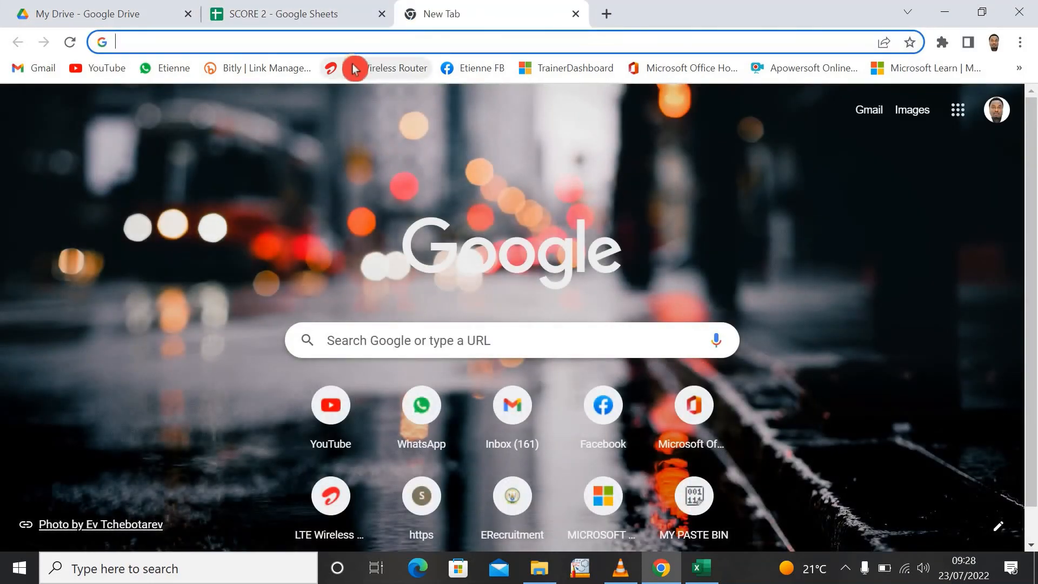
key("ctrl+v")
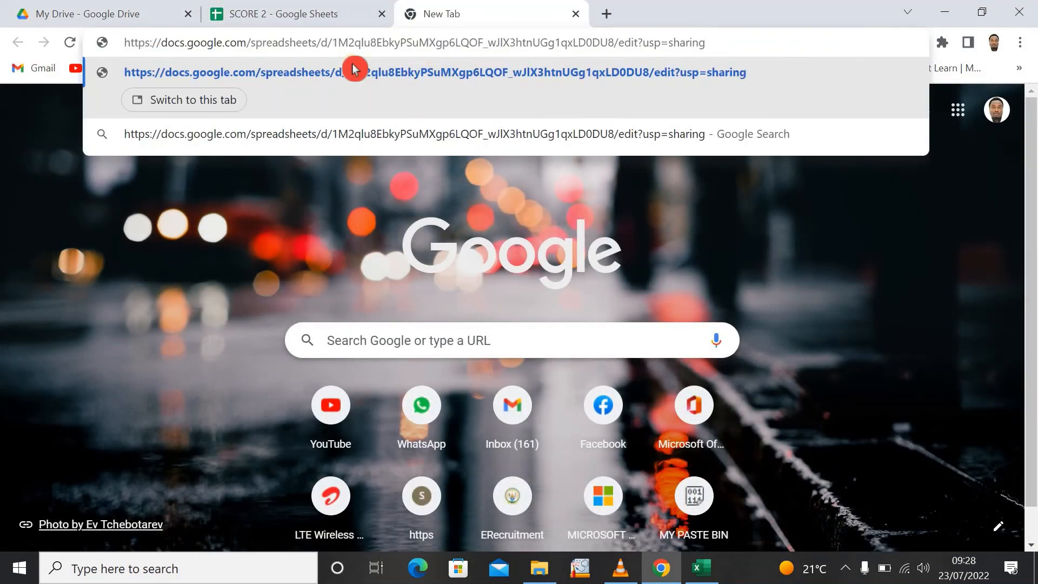
key("Return")
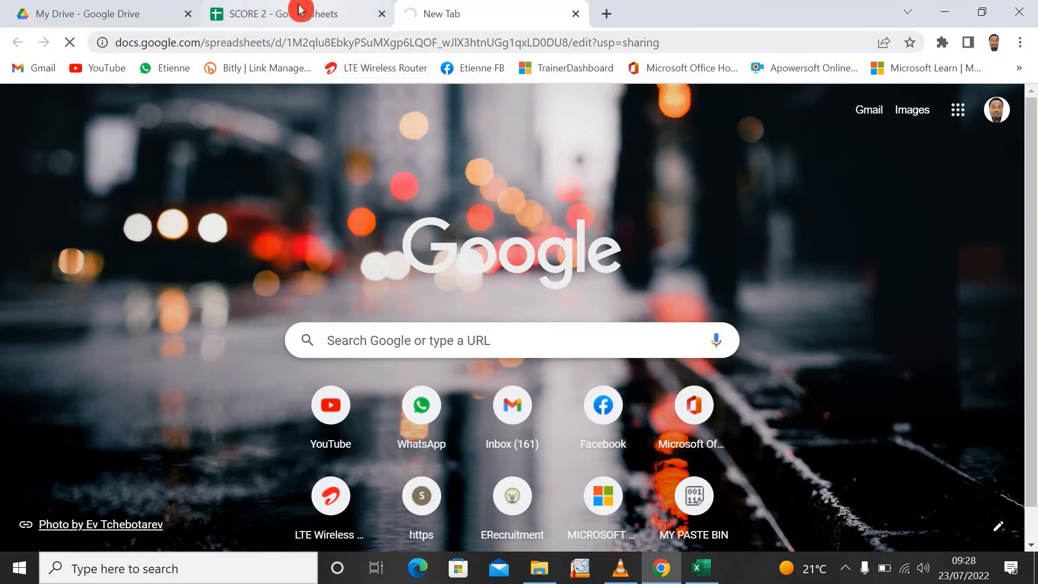
- Compare the original SCORE 2 tab with the copy opened through the sharing link
left_click(274, 16)
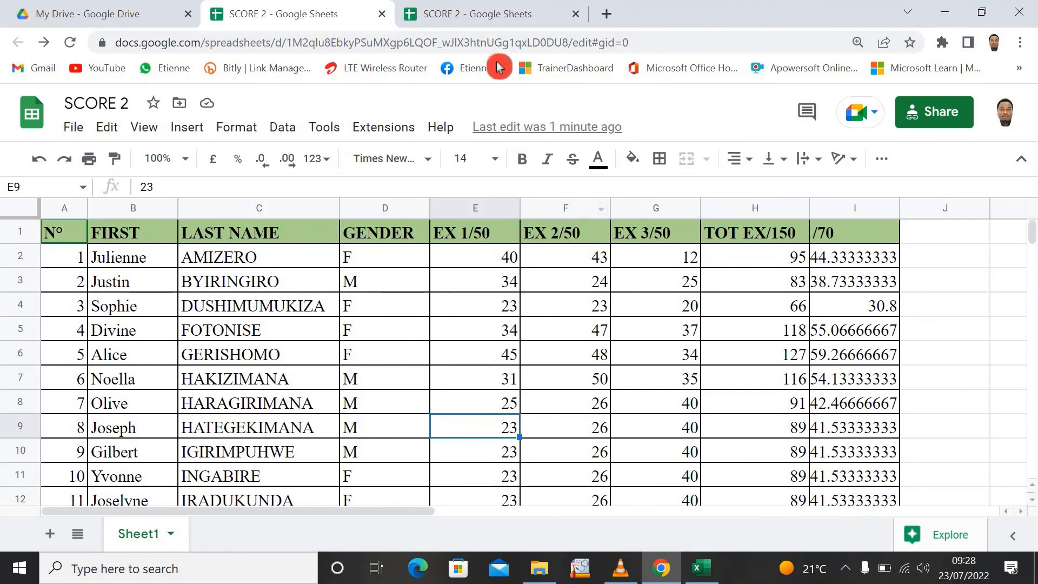
left_click(514, 15)
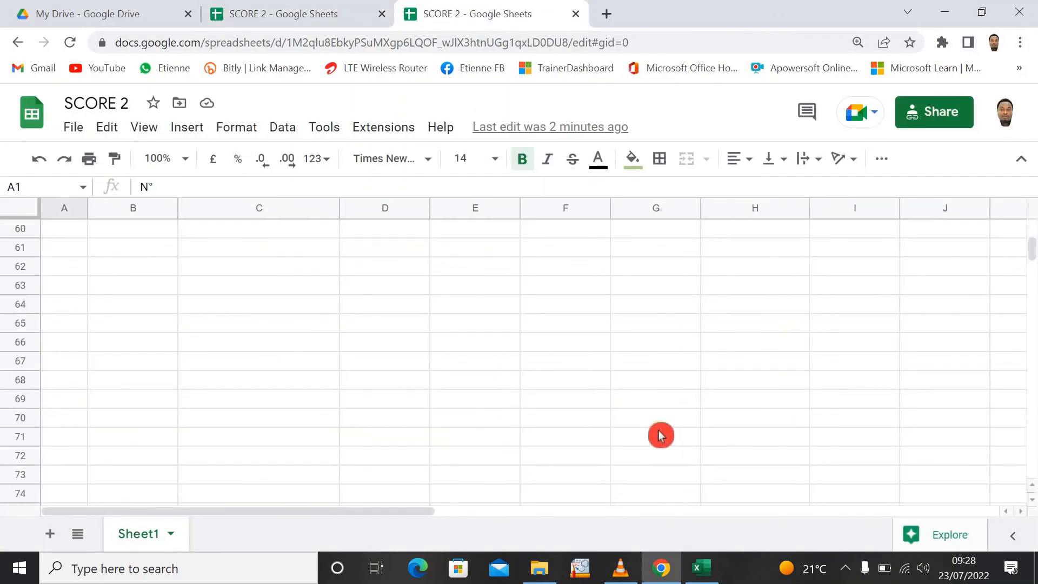
scroll(661, 435, "up", 20)
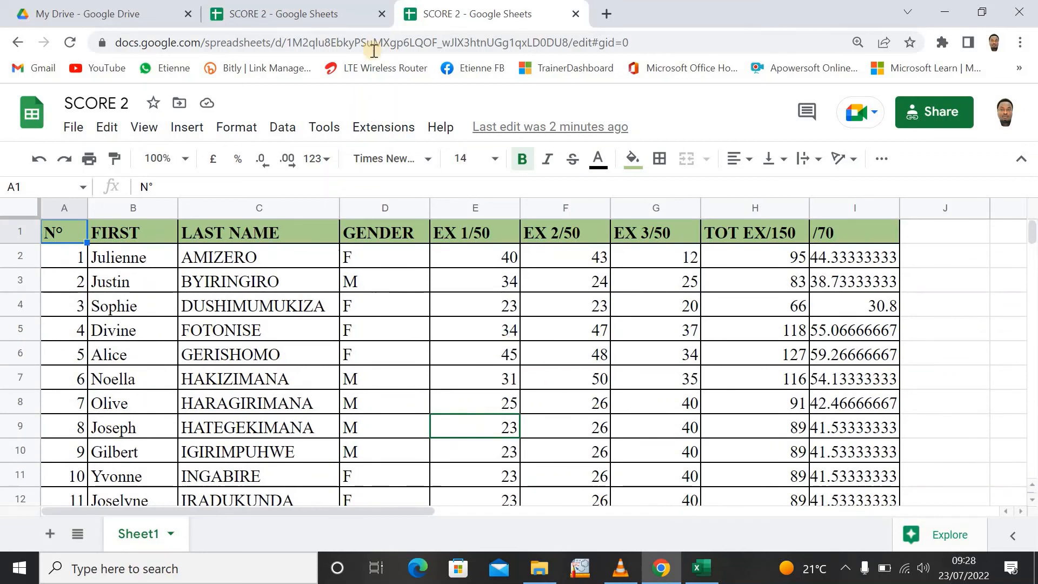
left_click(324, 15)
left_click(504, 15)
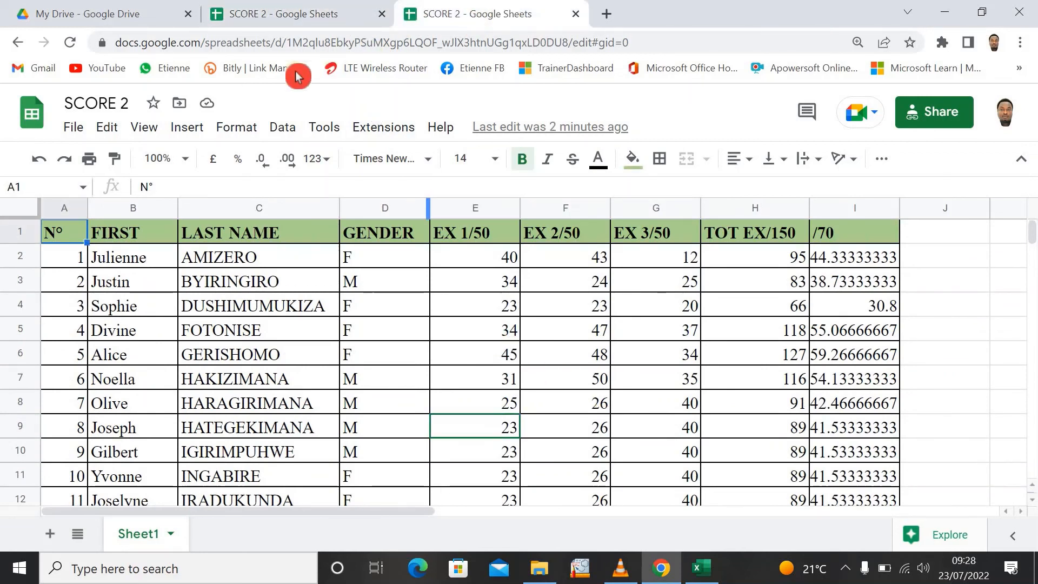
left_click(308, 15)
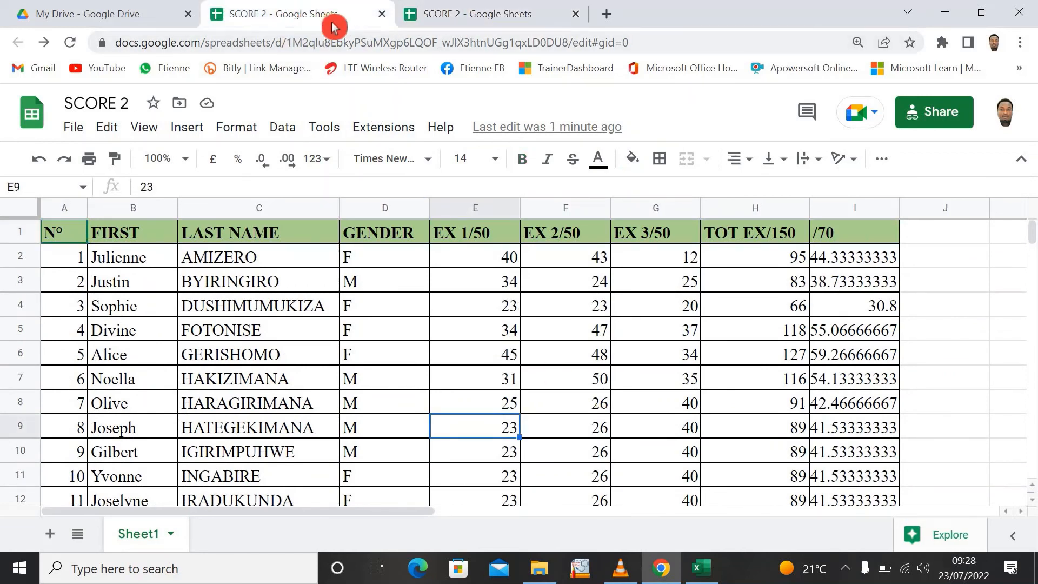
- Inspect the exercise marks and TOT EX/150 formulas in rows 4 to 9 of the original SCORE 2 tab
left_click(472, 309)
left_click(577, 385)
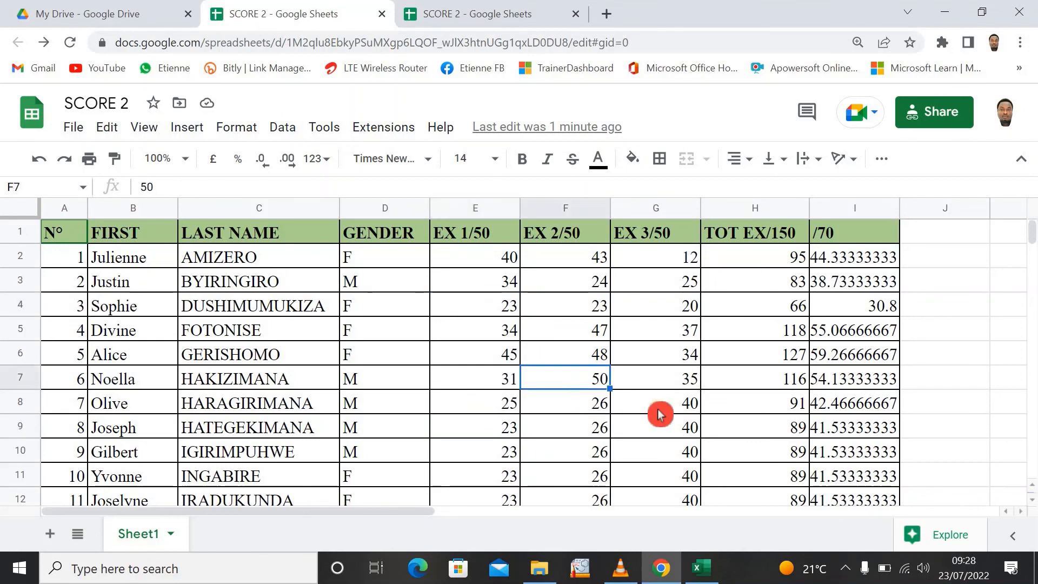
left_click(658, 410)
left_click(726, 425)
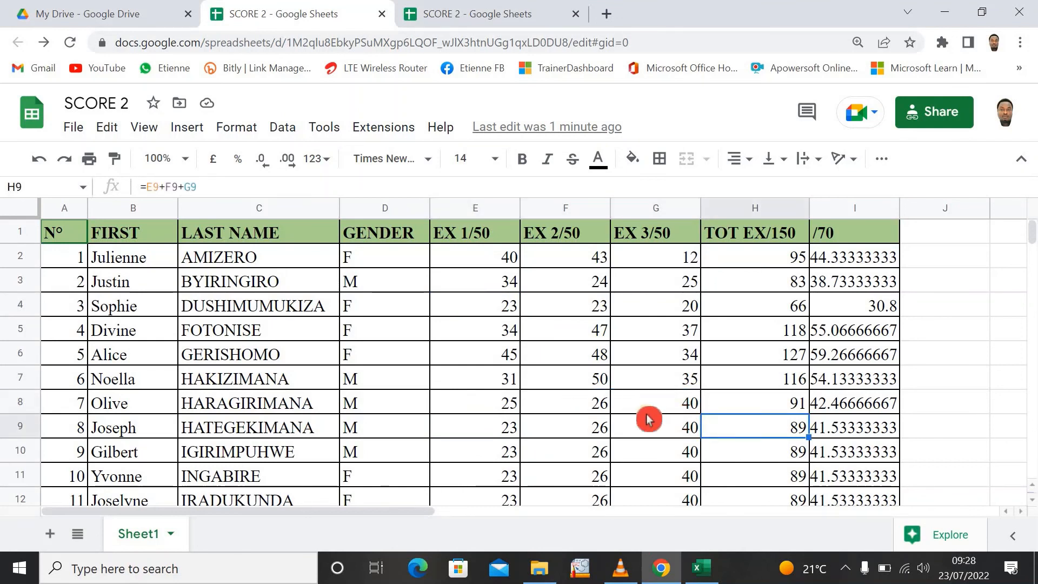
left_click(569, 431)
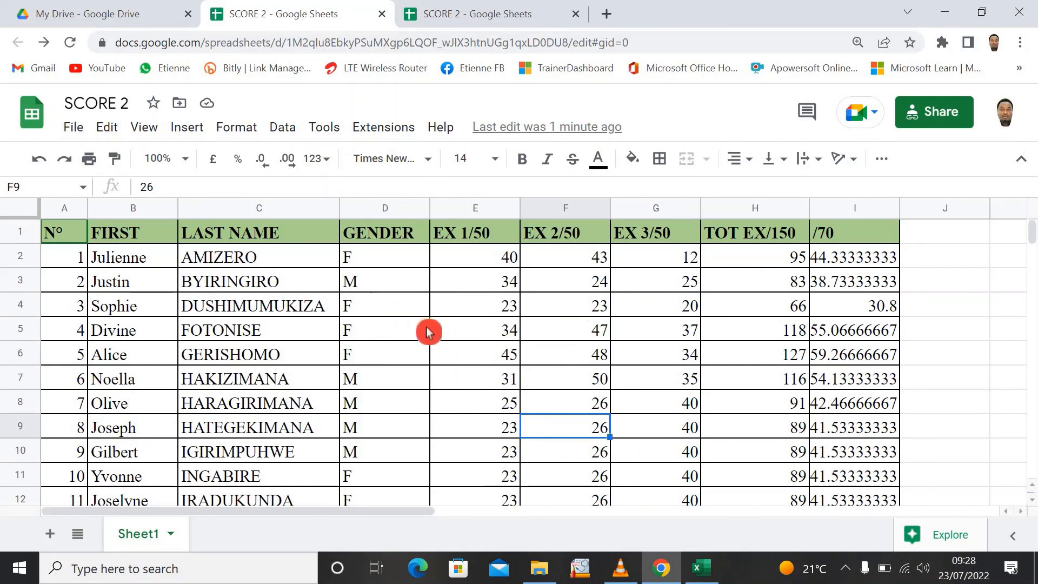
left_click(578, 358)
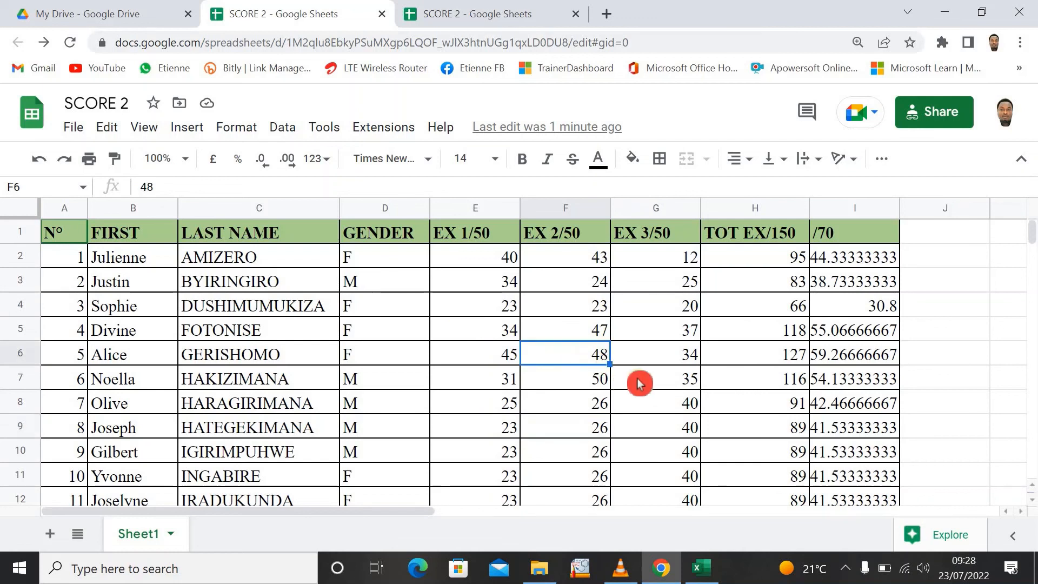
left_click(649, 378)
left_click(751, 360)
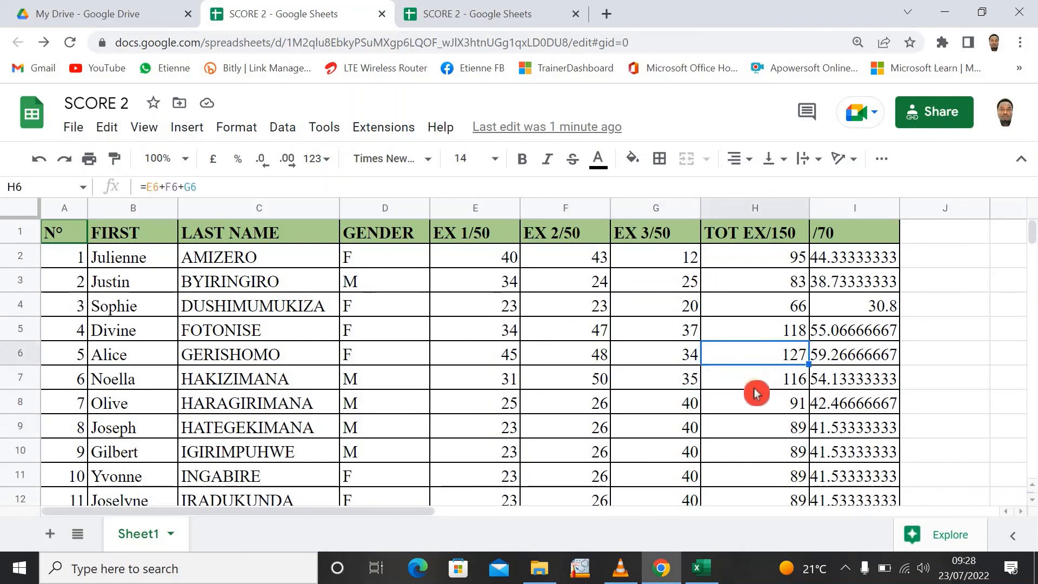
left_click(757, 385)
left_click(741, 424)
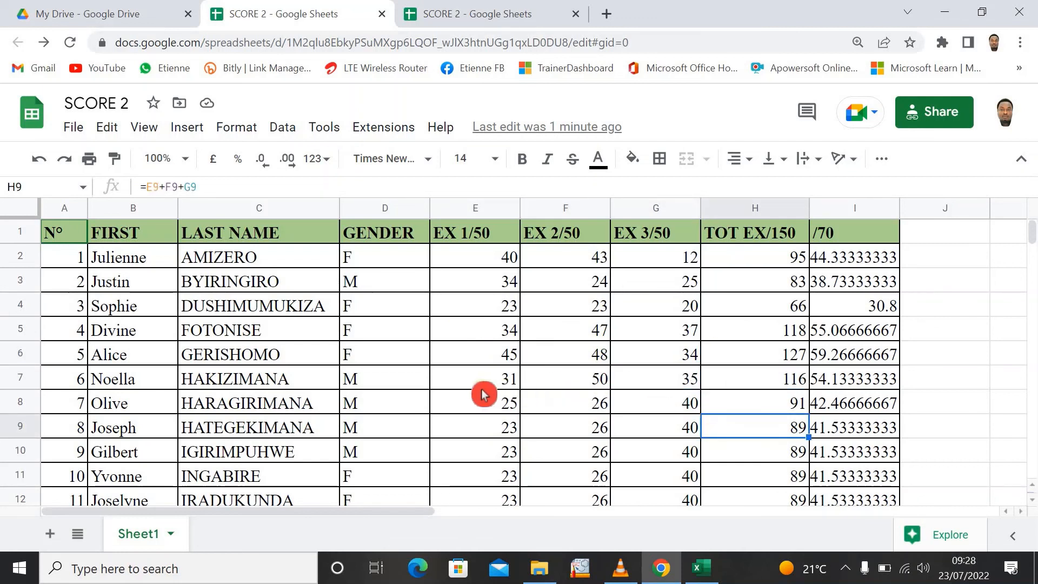